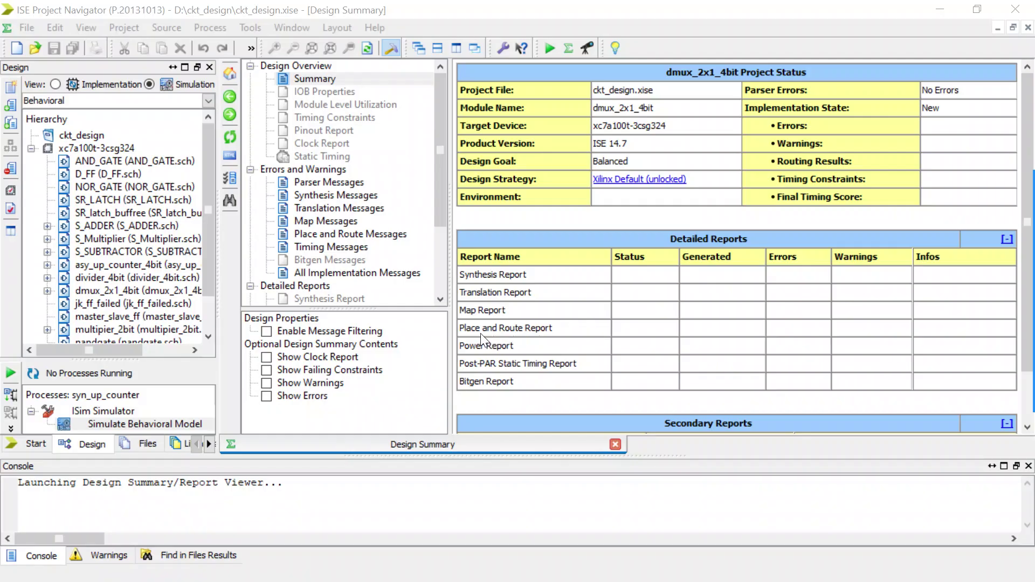
Add a new schematic source named down_counter under the xc7a100t-3csg324 device and finish the source wizard
{"action": "left_click", "coordinate": [455, 456]}
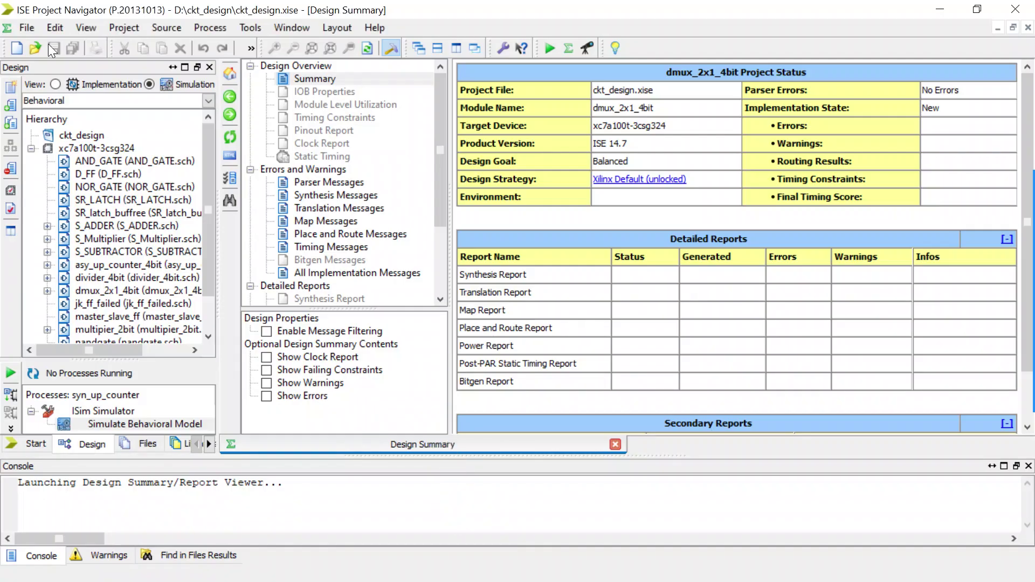
{"action": "left_click", "coordinate": [68, 149]}
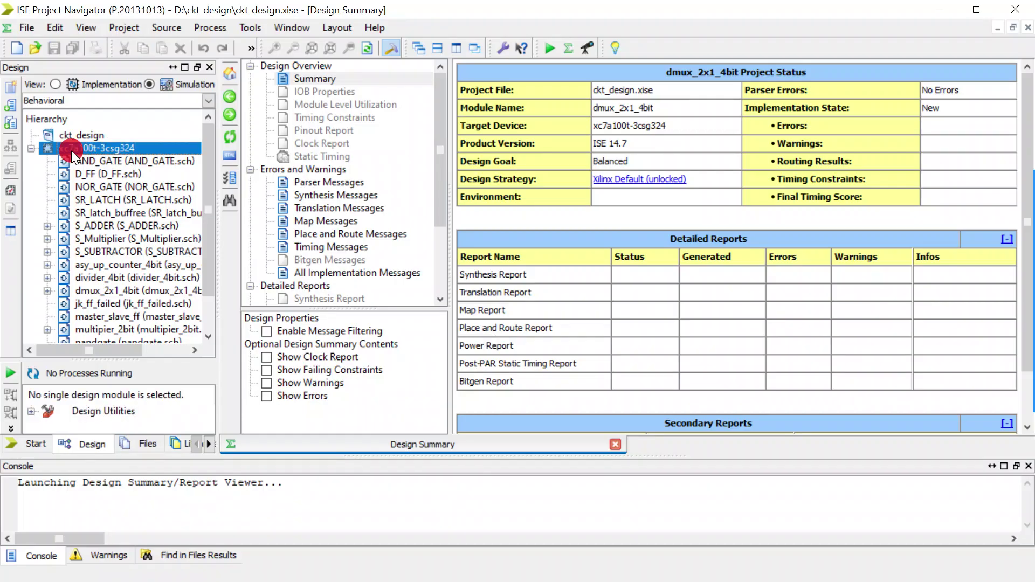
{"action": "right_click", "coordinate": [71, 150]}
{"action": "left_click", "coordinate": [123, 161]}
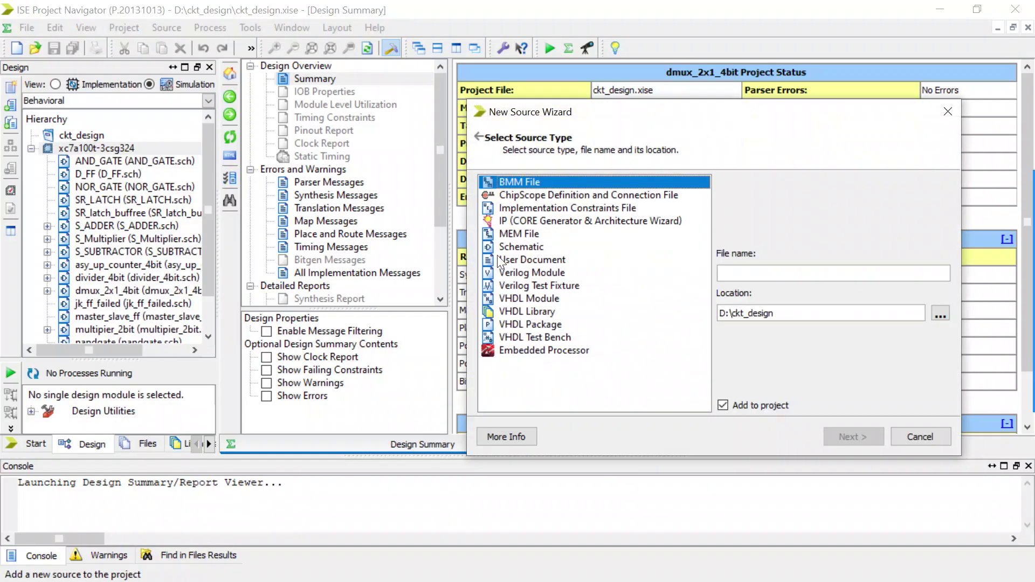
{"action": "left_click", "coordinate": [519, 247]}
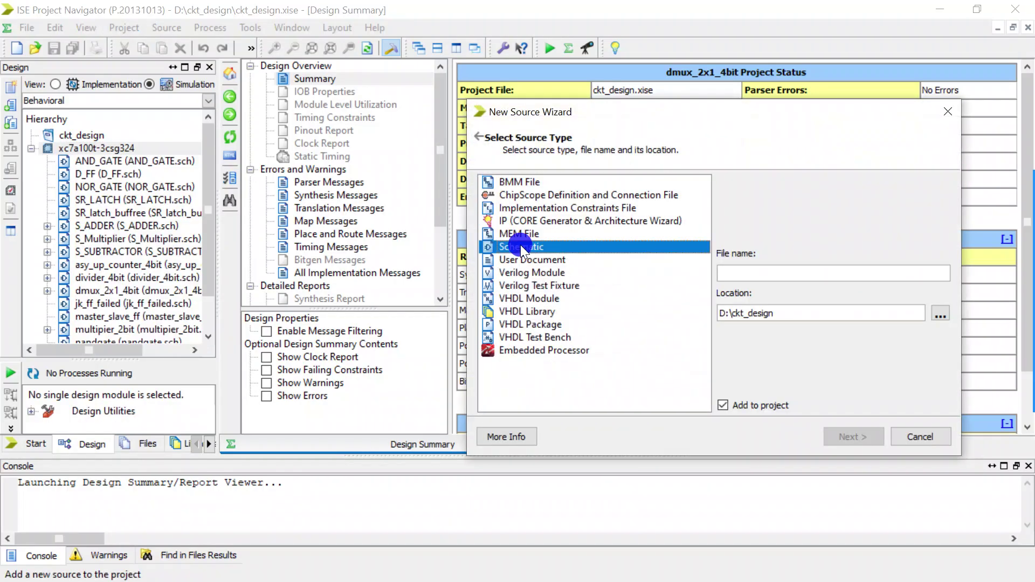
{"action": "left_click", "coordinate": [760, 272]}
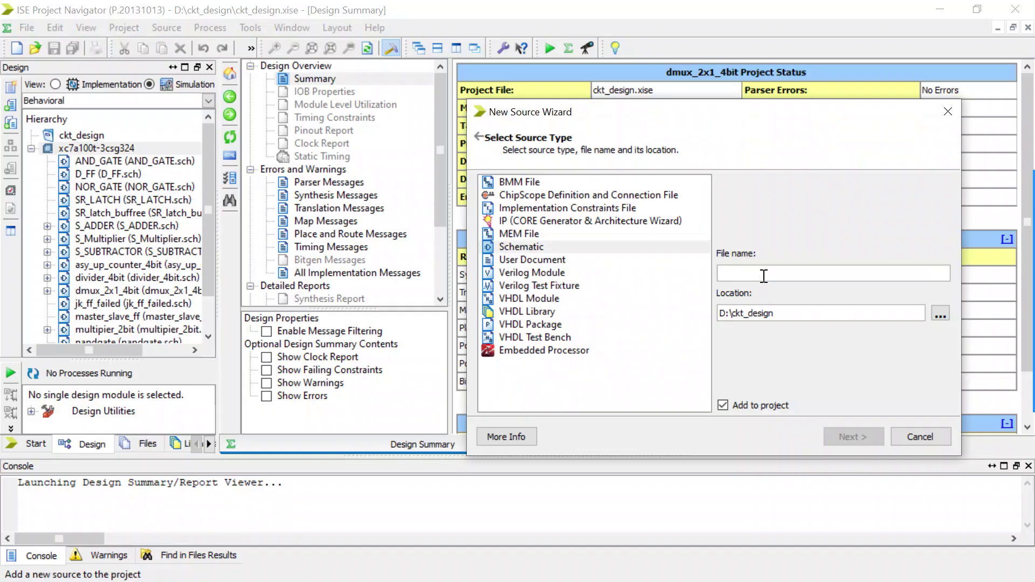
{"action": "type", "text": "b"}
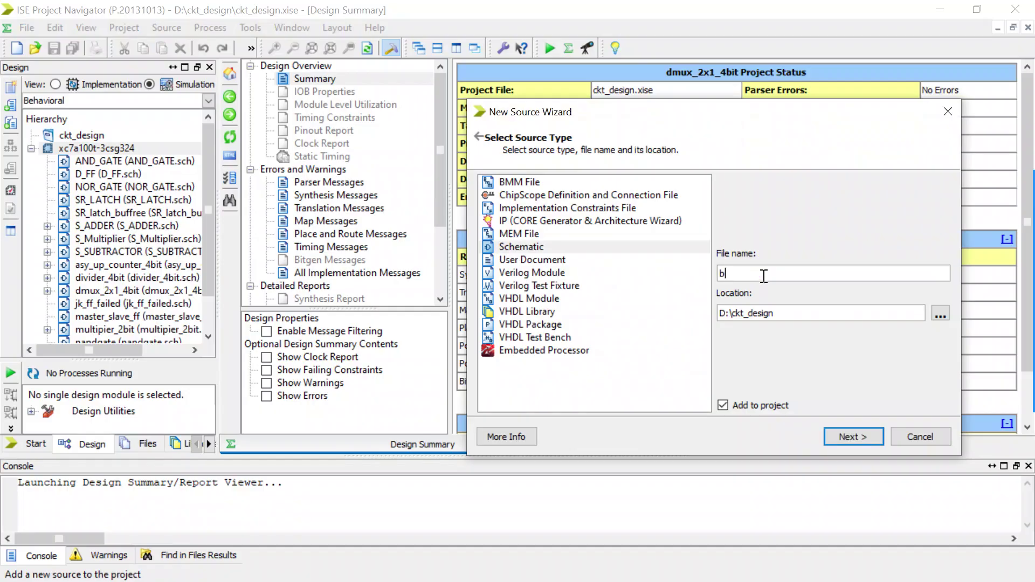
{"action": "key", "text": "BackSpace"}
{"action": "type", "text": "down_counter"}
{"action": "left_click", "coordinate": [841, 438]}
{"action": "left_click", "coordinate": [853, 433]}
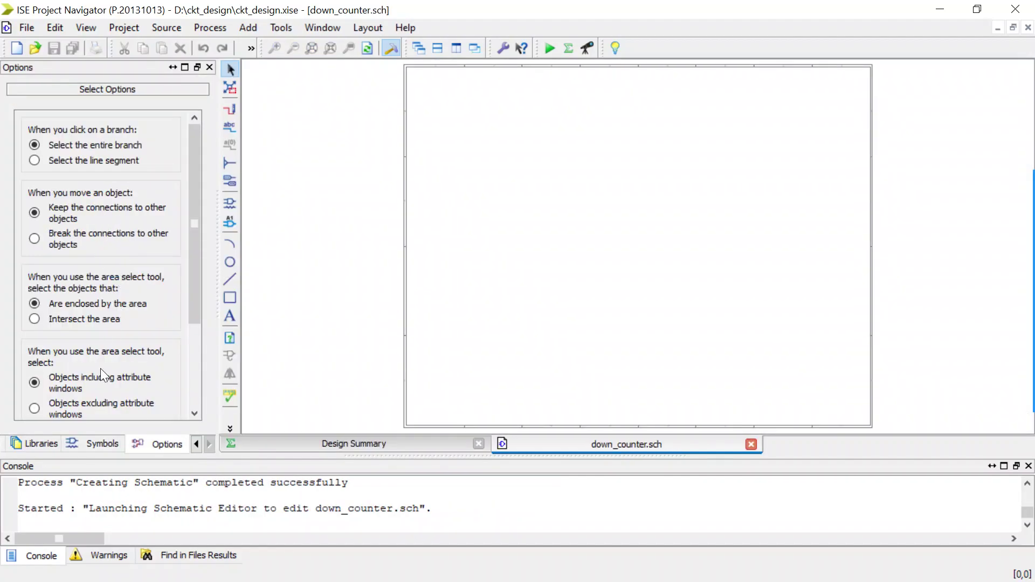
Locate the down_counter schematic in the design hierarchy and open it for editing
{"action": "left_click", "coordinate": [199, 440]}
{"action": "left_click", "coordinate": [199, 440]}
{"action": "left_click", "coordinate": [199, 440]}
{"action": "left_click", "coordinate": [86, 445]}
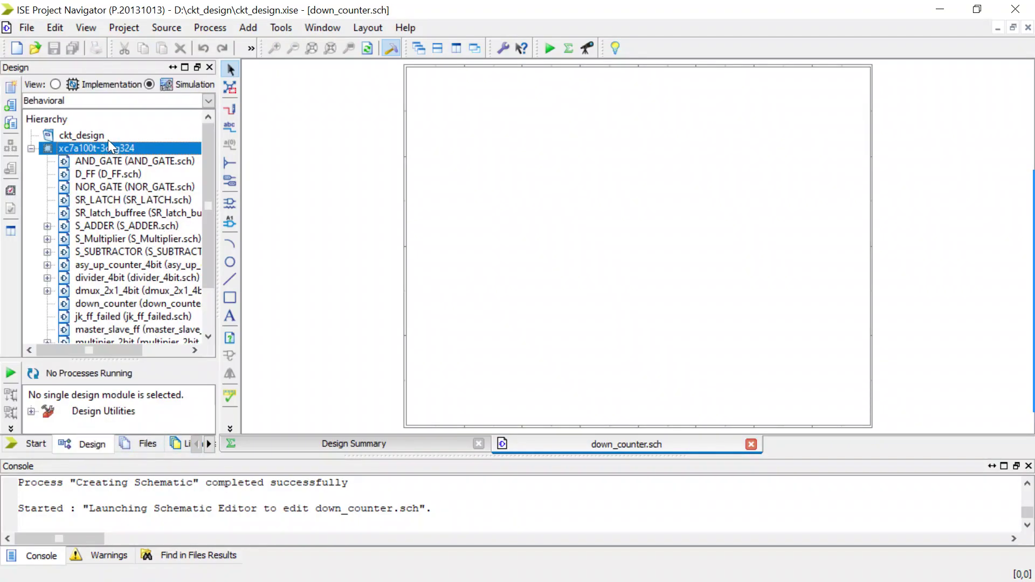
{"action": "scroll", "coordinate": [105, 251], "scroll_direction": "down", "scroll_amount": 1}
{"action": "scroll", "coordinate": [86, 300], "scroll_direction": "up", "scroll_amount": 1}
{"action": "scroll", "coordinate": [85, 300], "scroll_direction": "down", "scroll_amount": 1}
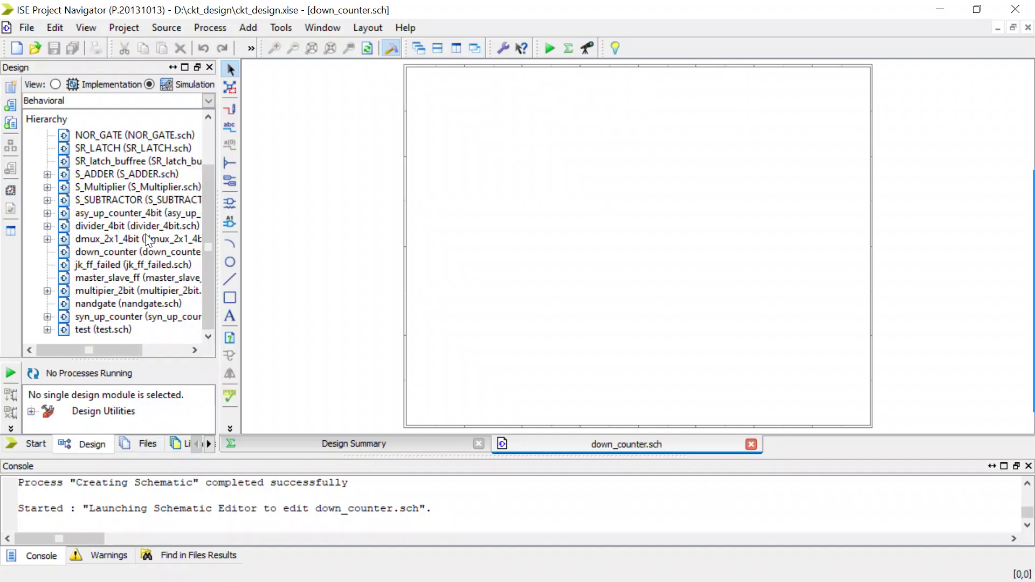
{"action": "scroll", "coordinate": [132, 297], "scroll_direction": "up", "scroll_amount": 1}
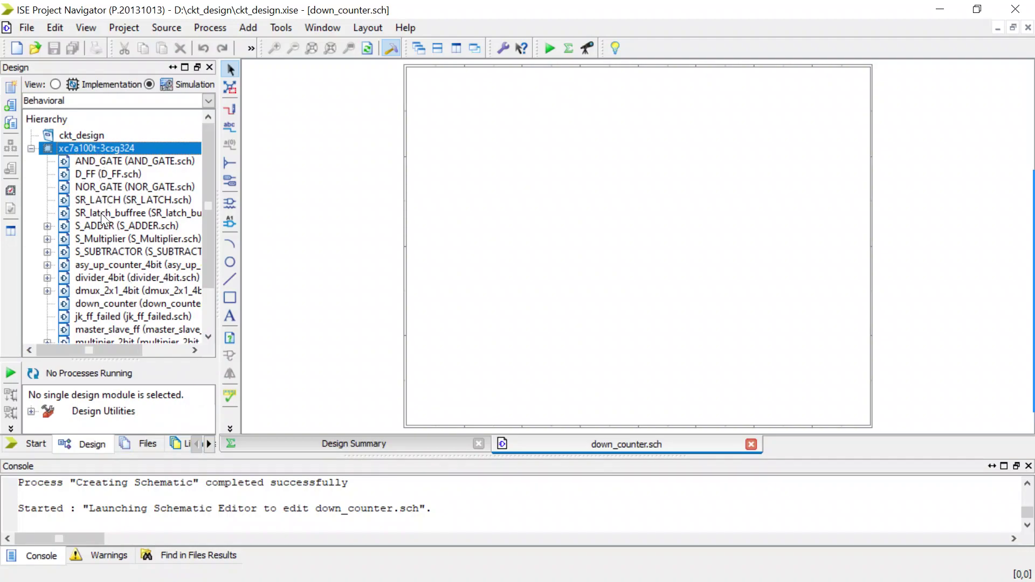
{"action": "scroll", "coordinate": [105, 269], "scroll_direction": "down", "scroll_amount": 1}
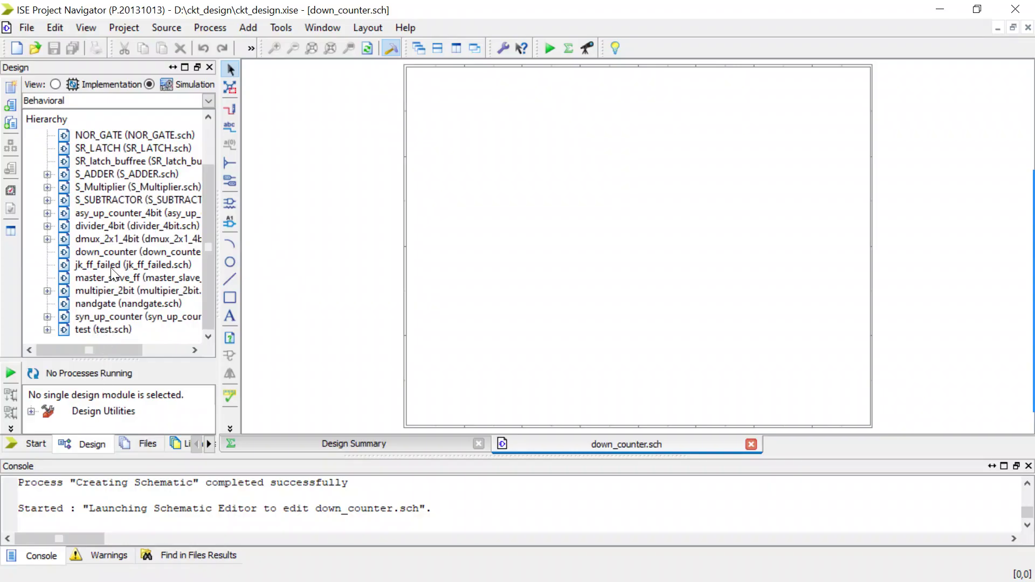
{"action": "left_click", "coordinate": [86, 251]}
{"action": "double_click", "coordinate": [85, 252]}
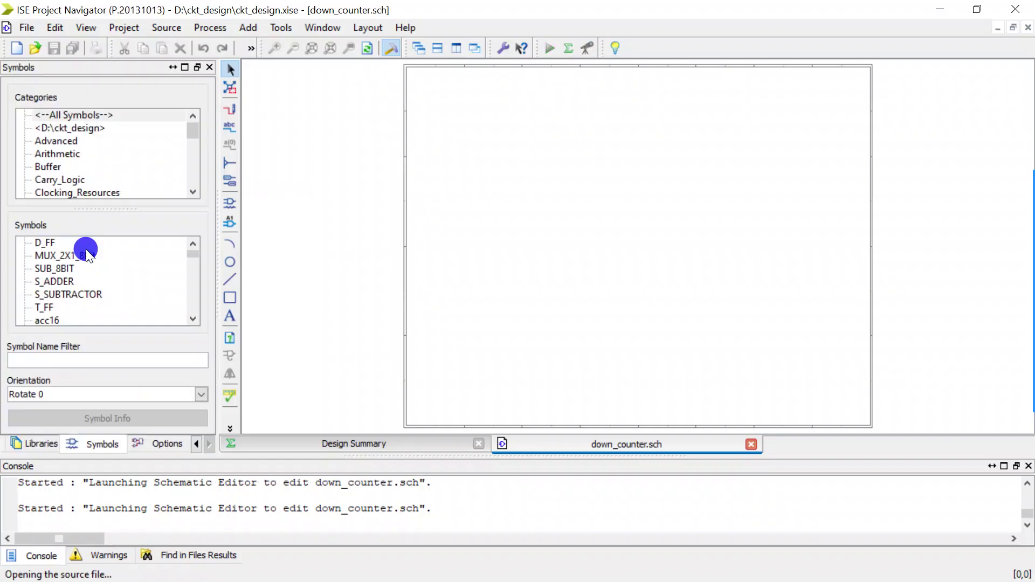
Filter the symbols by "t" and place four T_FF symbols in a horizontal row on the sheet
{"action": "left_click", "coordinate": [76, 357]}
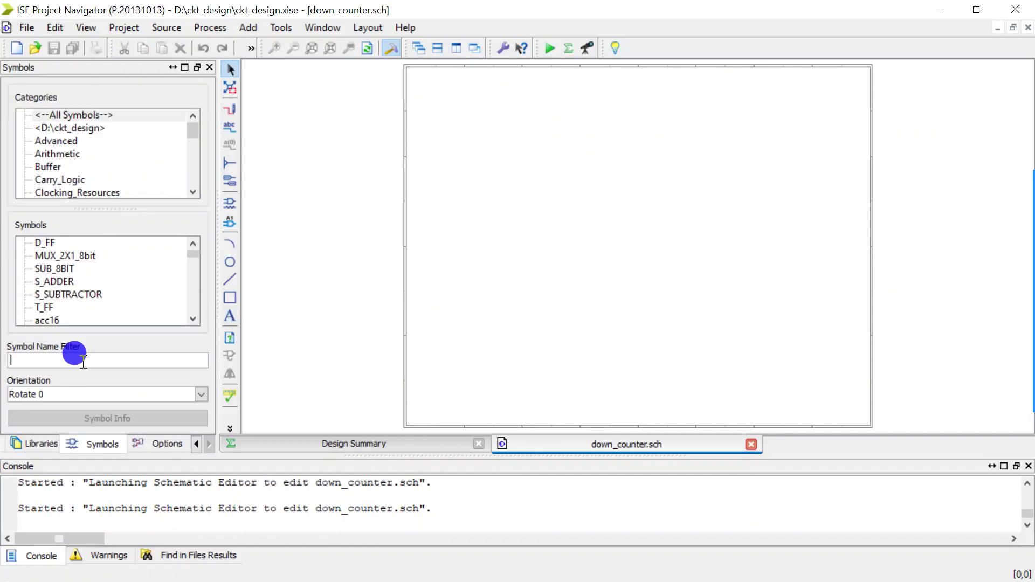
{"action": "type", "text": "t"}
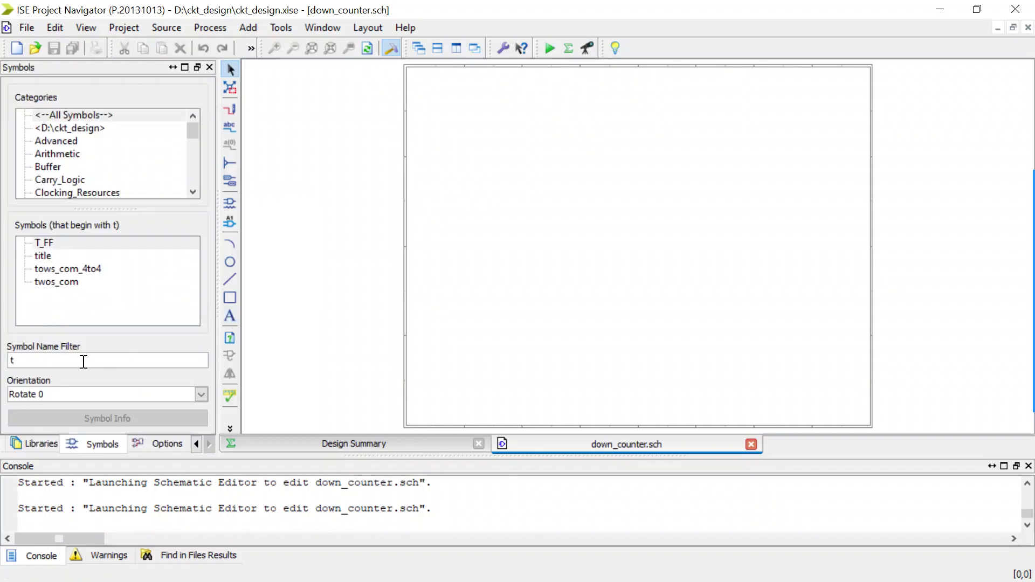
{"action": "left_click", "coordinate": [83, 244]}
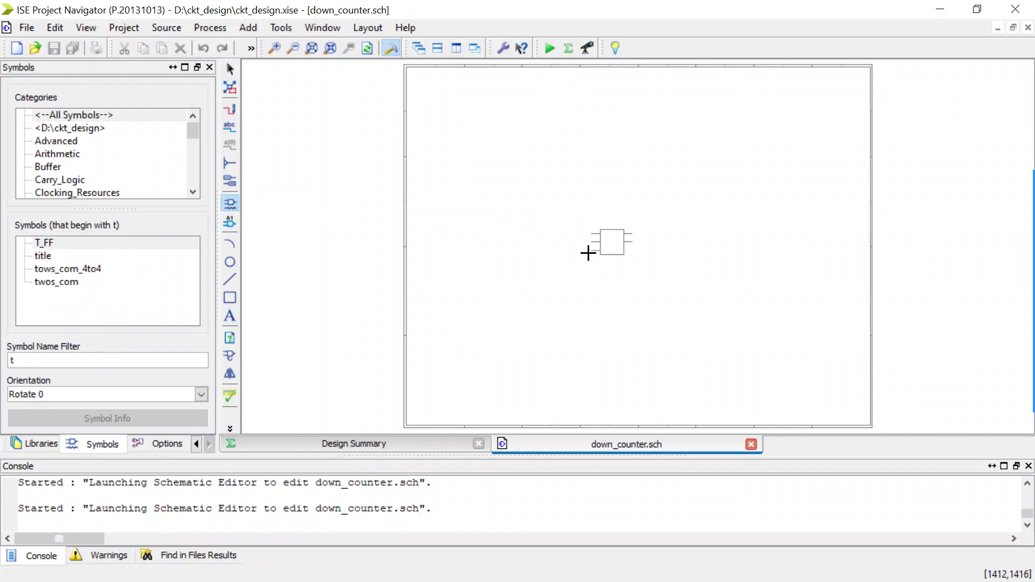
{"action": "left_click", "coordinate": [516, 220]}
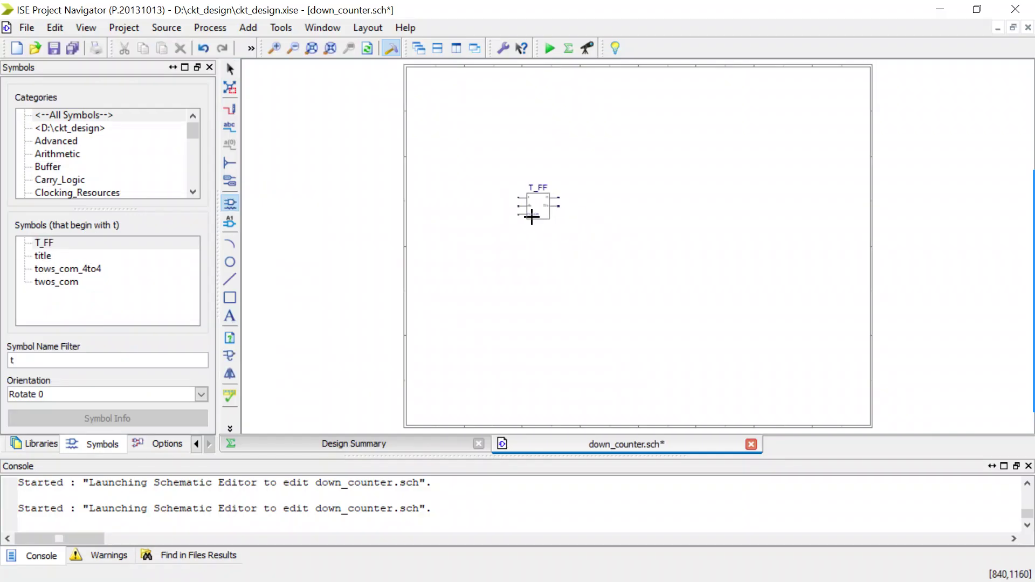
{"action": "left_click", "coordinate": [575, 217]}
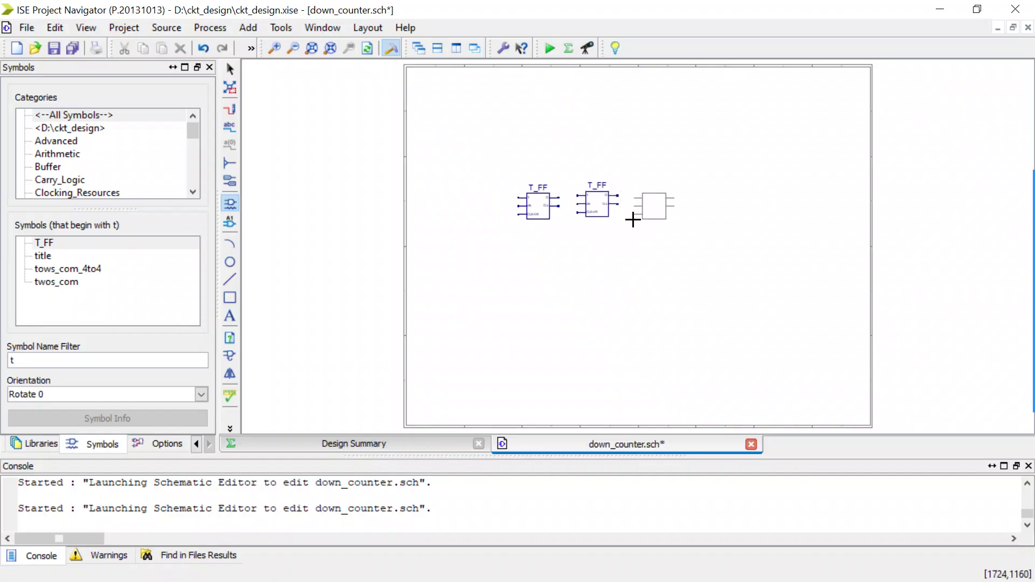
{"action": "left_click", "coordinate": [632, 217]}
{"action": "left_click", "coordinate": [691, 216]}
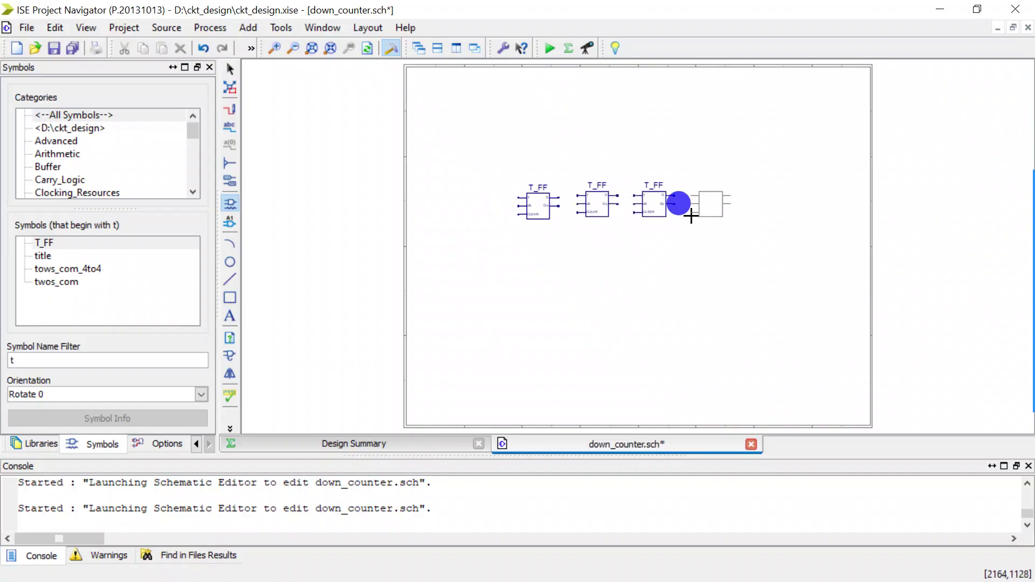
{"action": "key", "text": "F8"}
{"action": "key", "text": "F8"}
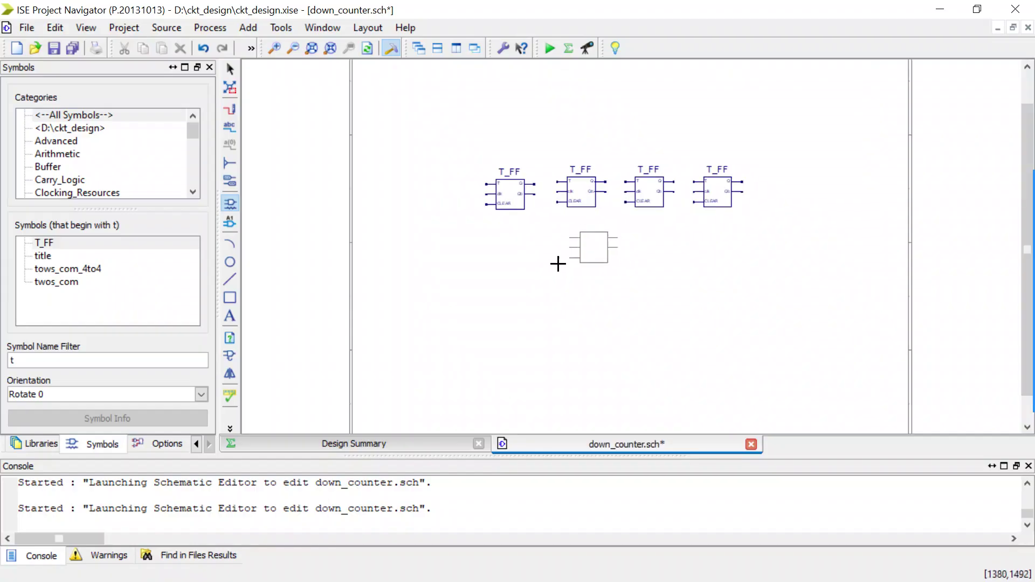
{"action": "key", "text": "Escape"}
Wire the Q output of the first T_FF to the clk input of the second
{"action": "scroll", "coordinate": [560, 270], "scroll_direction": "up", "scroll_amount": 1}
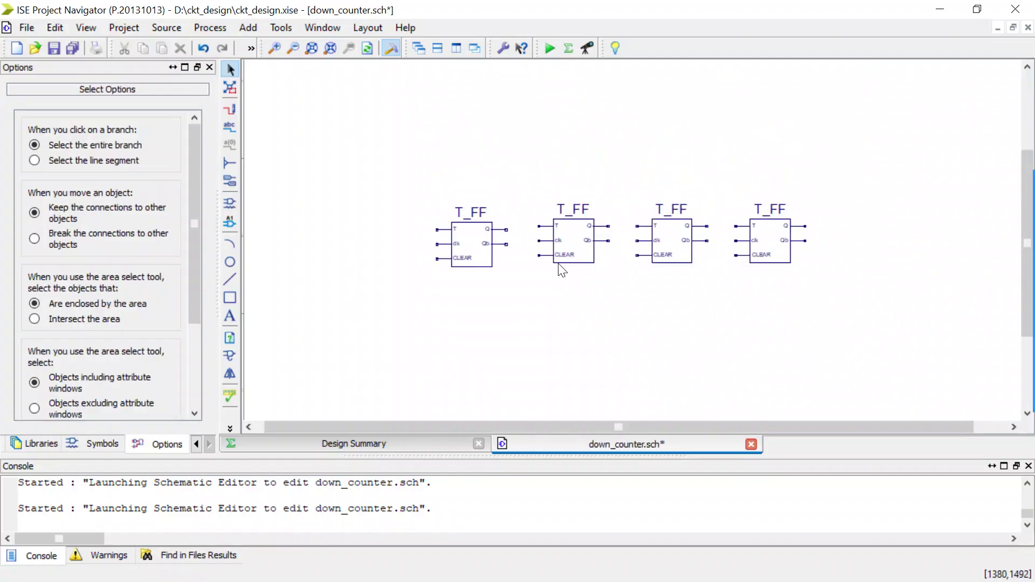
{"action": "scroll", "coordinate": [560, 269], "scroll_direction": "up", "scroll_amount": 1}
{"action": "scroll", "coordinate": [561, 269], "scroll_direction": "down", "scroll_amount": 1}
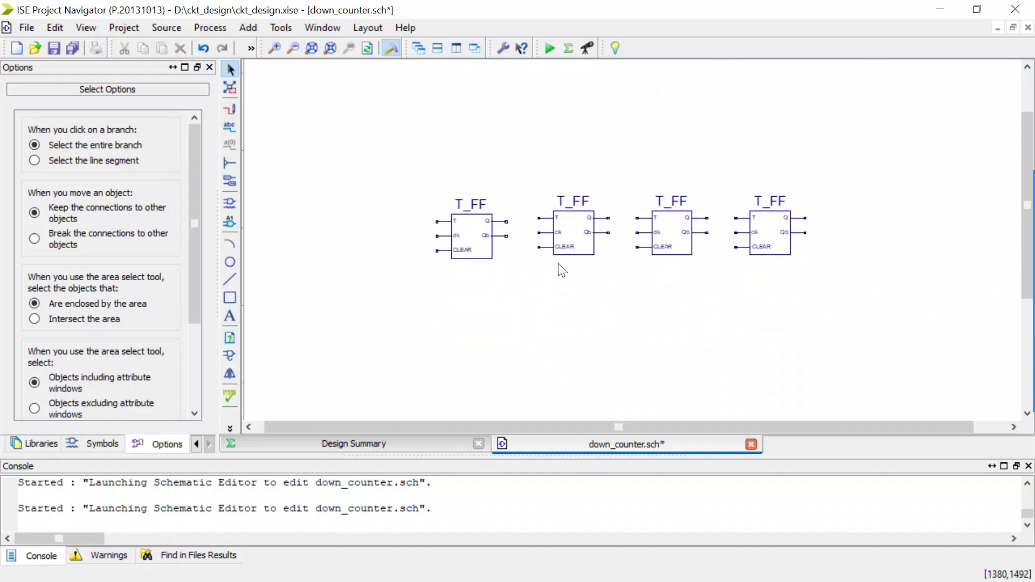
{"action": "key", "text": "ctrl+w"}
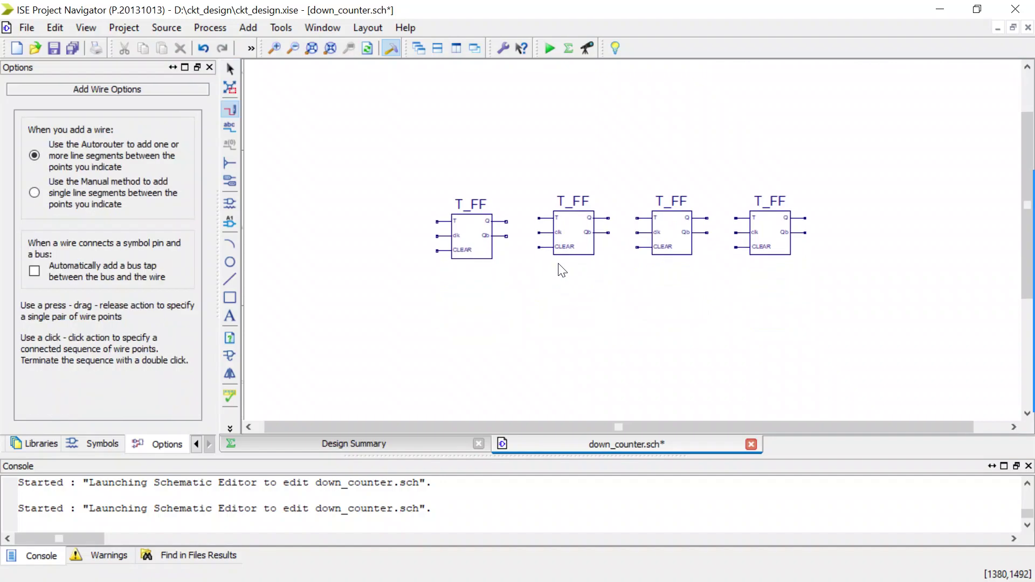
{"action": "left_click", "coordinate": [507, 221]}
{"action": "left_click_drag", "start_coordinate": [507, 221], "coordinate": [550, 231]}
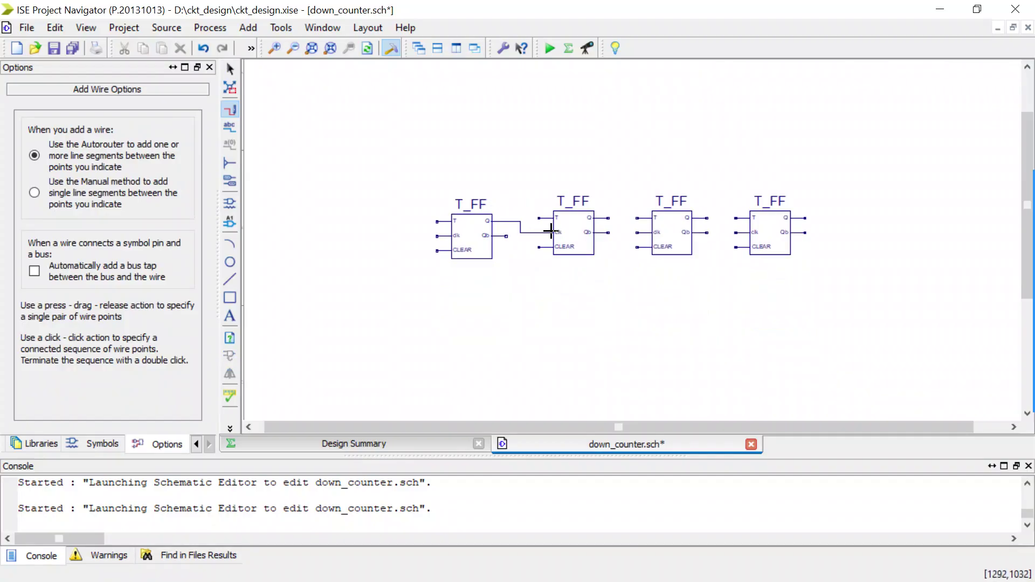
Try to wire the second T_FF's Q output to the third one's clk input
{"action": "left_click", "coordinate": [607, 217]}
{"action": "left_click_drag", "start_coordinate": [607, 218], "coordinate": [635, 228]}
{"action": "left_click", "coordinate": [519, 317]}
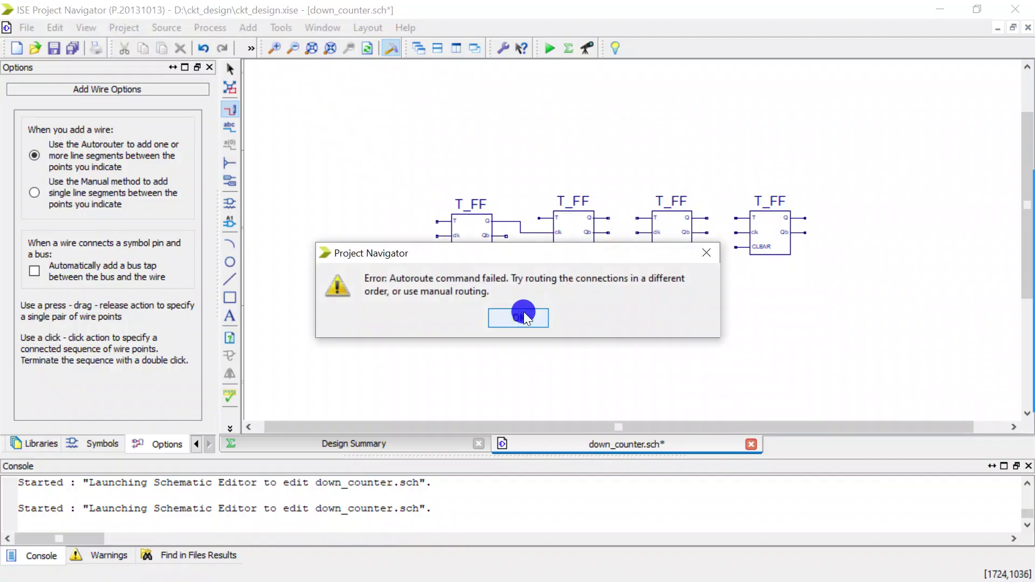
Wire the second T_FF's Q output to the third's clk input and the third's Q output to the fourth's clk input
{"action": "scroll", "coordinate": [648, 218], "scroll_direction": "up", "scroll_amount": 1}
{"action": "scroll", "coordinate": [648, 217], "scroll_direction": "up", "scroll_amount": 1}
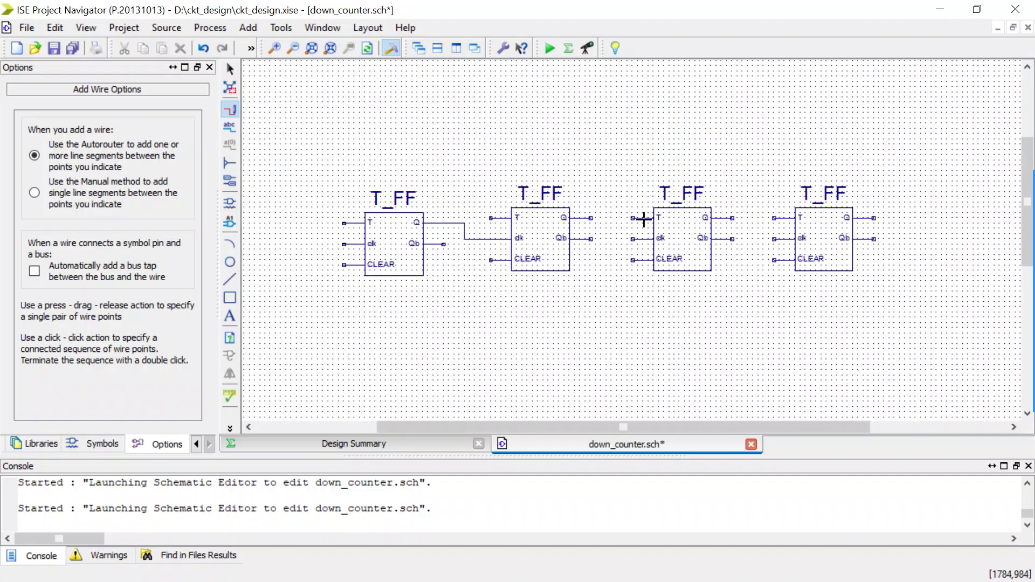
{"action": "left_click_drag", "start_coordinate": [590, 218], "coordinate": [633, 239]}
{"action": "left_click_drag", "start_coordinate": [732, 218], "coordinate": [791, 238]}
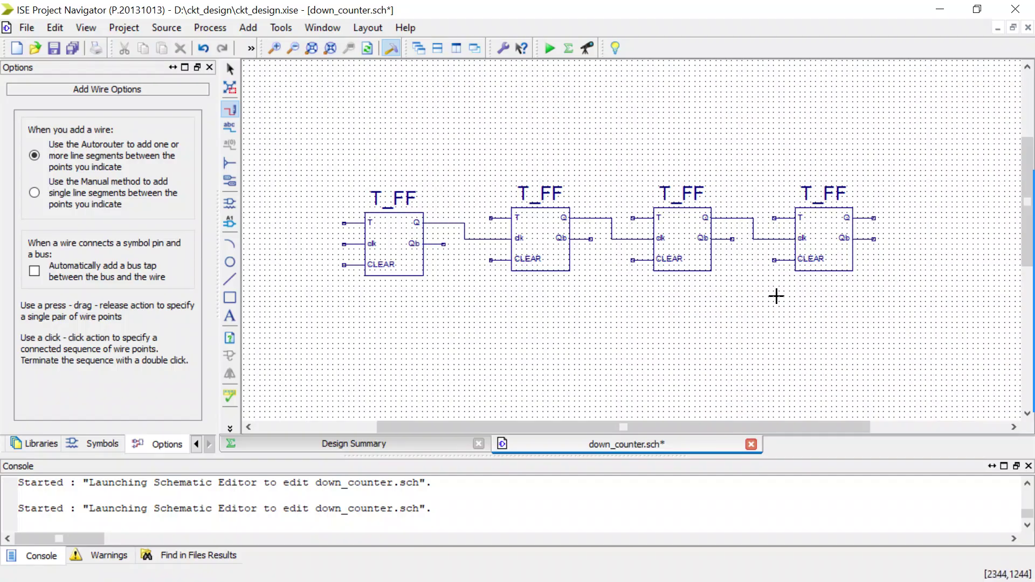
Join all four T inputs on one wire and all four CLEAR inputs on another, each with an open end beside the first T_FF
{"action": "left_click_drag", "start_coordinate": [774, 217], "coordinate": [339, 176]}
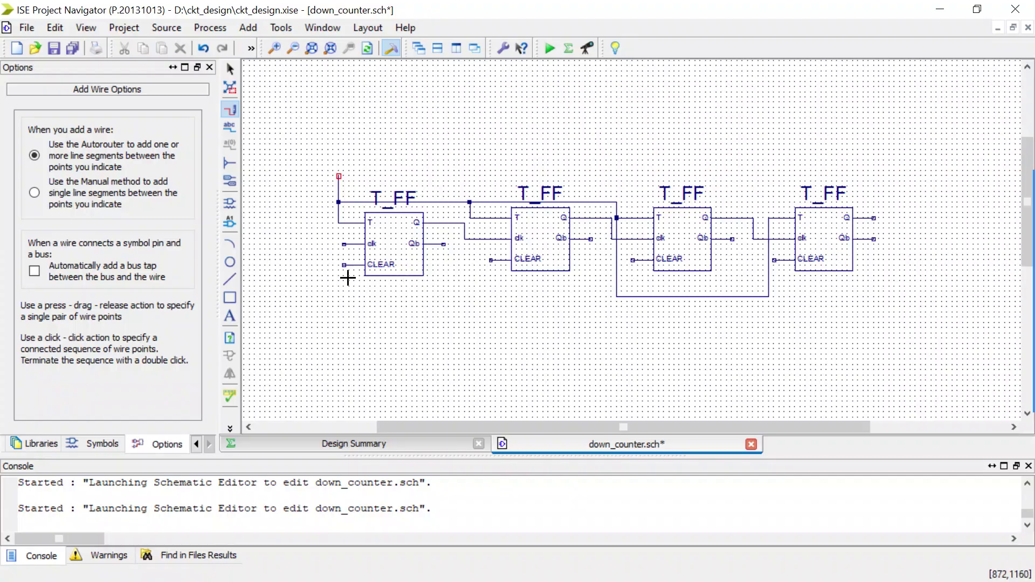
{"action": "left_click_drag", "start_coordinate": [350, 253], "coordinate": [770, 264]}
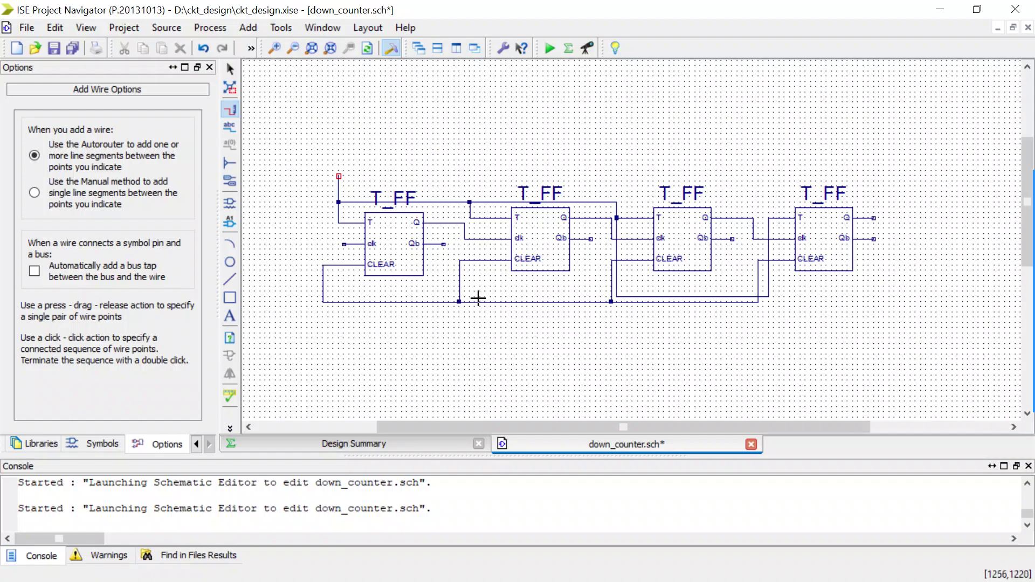
{"action": "left_click_drag", "start_coordinate": [322, 266], "coordinate": [290, 266]}
{"action": "left_click", "coordinate": [516, 371]}
{"action": "left_click_drag", "start_coordinate": [515, 371], "coordinate": [628, 375]}
{"action": "key", "text": "Escape"}
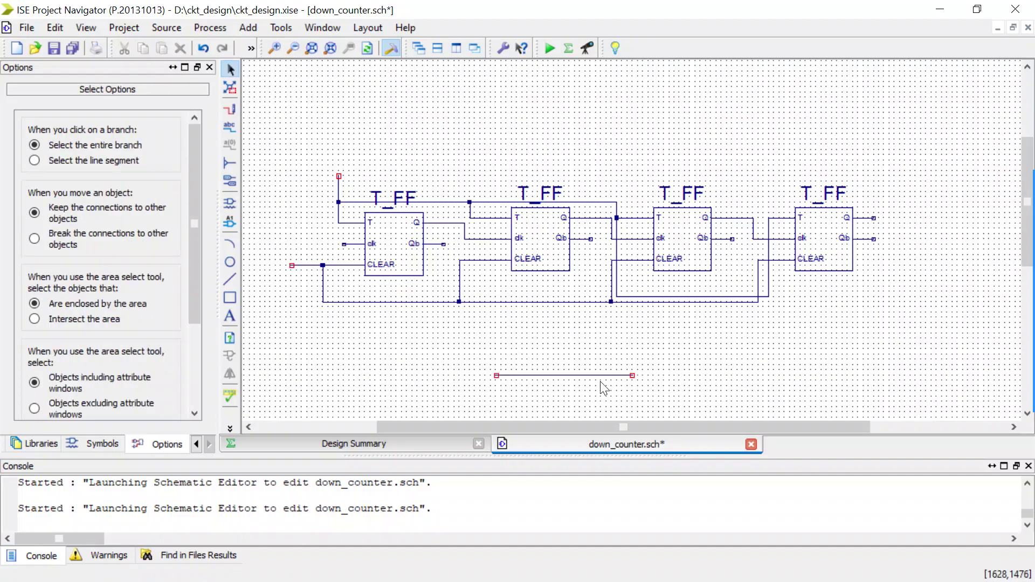
{"action": "left_click", "coordinate": [589, 376]}
{"action": "key", "text": "Delete"}
Draw a separate horizontal wire in the empty area below the flip-flops
{"action": "scroll", "coordinate": [590, 377], "scroll_direction": "down", "scroll_amount": 5}
{"action": "scroll", "coordinate": [590, 377], "scroll_direction": "up", "scroll_amount": 1}
{"action": "key", "text": "ctrl+w"}
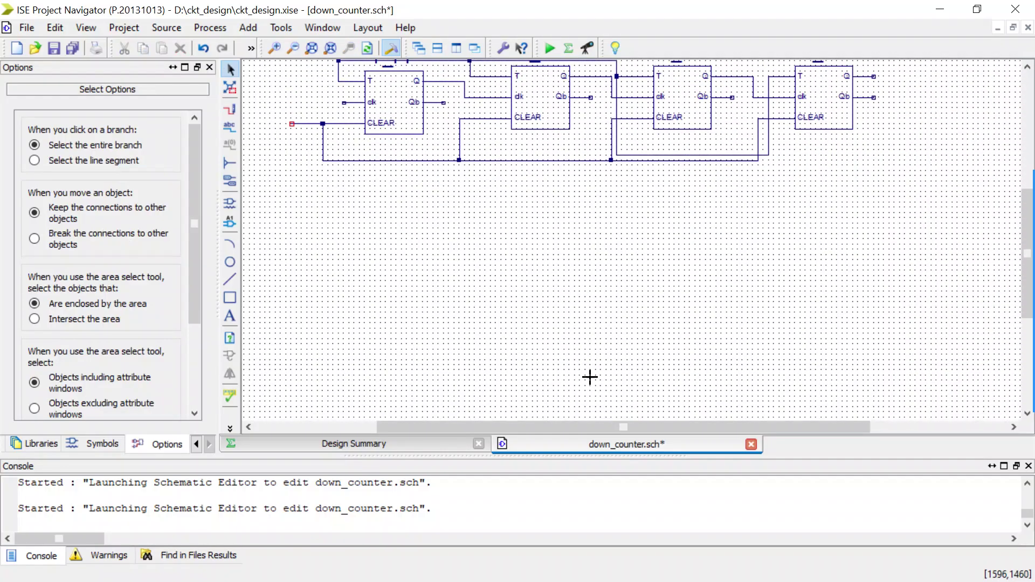
{"action": "left_click_drag", "start_coordinate": [516, 322], "coordinate": [690, 323]}
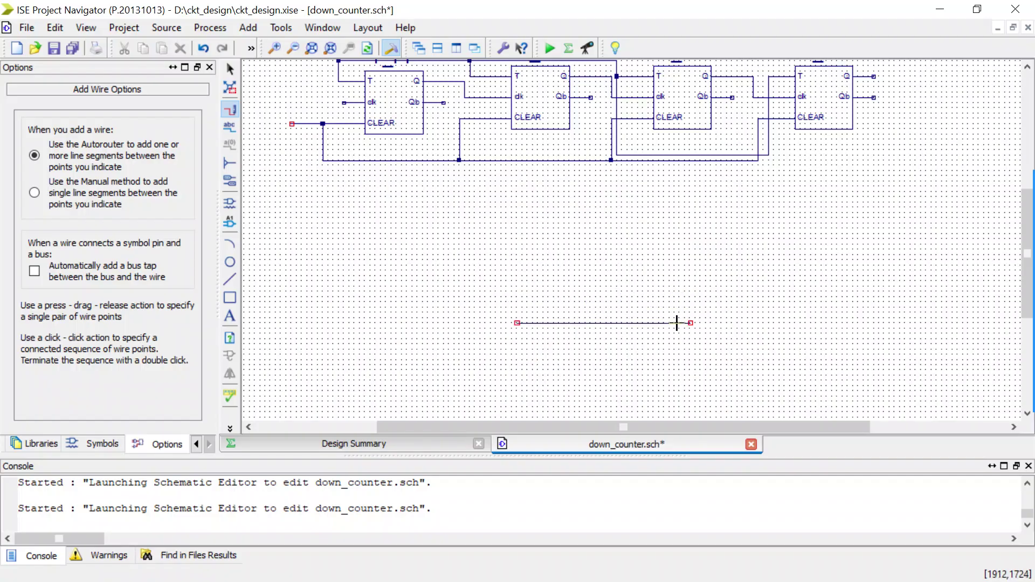
{"action": "key", "text": "Escape"}
Rename the separate horizontal wire below the flip-flops to Q(3:0) so that it forms a 4-bit bus
{"action": "double_click", "coordinate": [555, 323]}
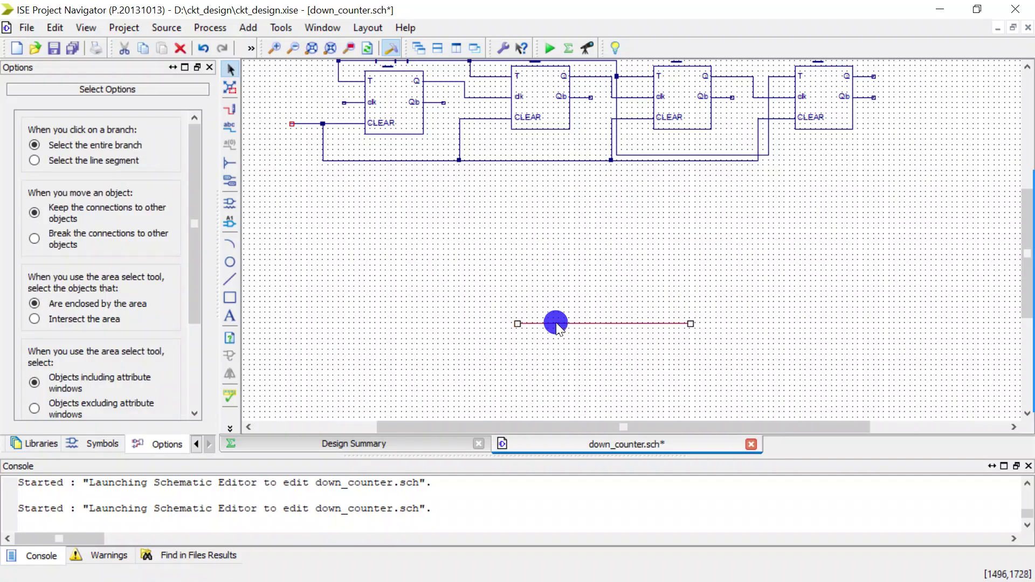
{"action": "left_click_drag", "start_coordinate": [473, 170], "coordinate": [400, 164]}
{"action": "type", "text": "Q"}
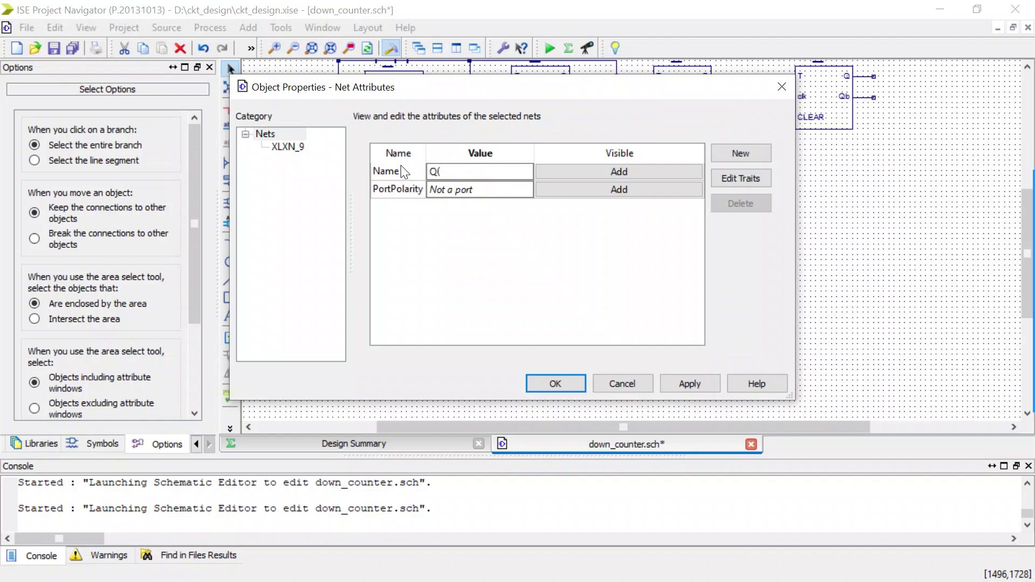
{"action": "type", "text": "(3"}
{"action": "type", "text": ")"}
{"action": "key", "text": "BackSpace"}
{"action": "type", "text": ":0)"}
{"action": "left_click", "coordinate": [483, 89]}
{"action": "left_click_drag", "start_coordinate": [483, 88], "coordinate": [527, 174]}
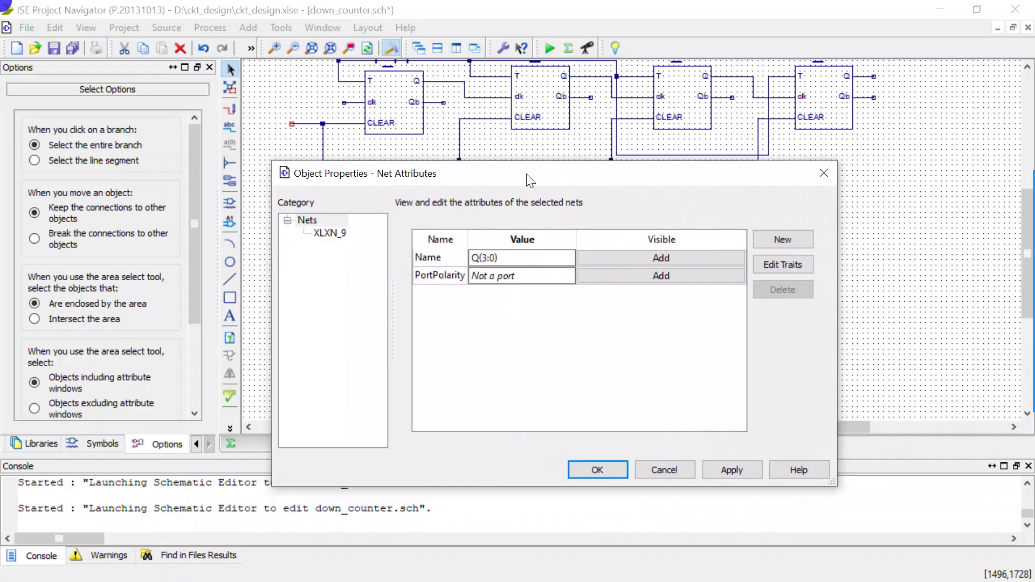
{"action": "left_click_drag", "start_coordinate": [526, 174], "coordinate": [527, 165]}
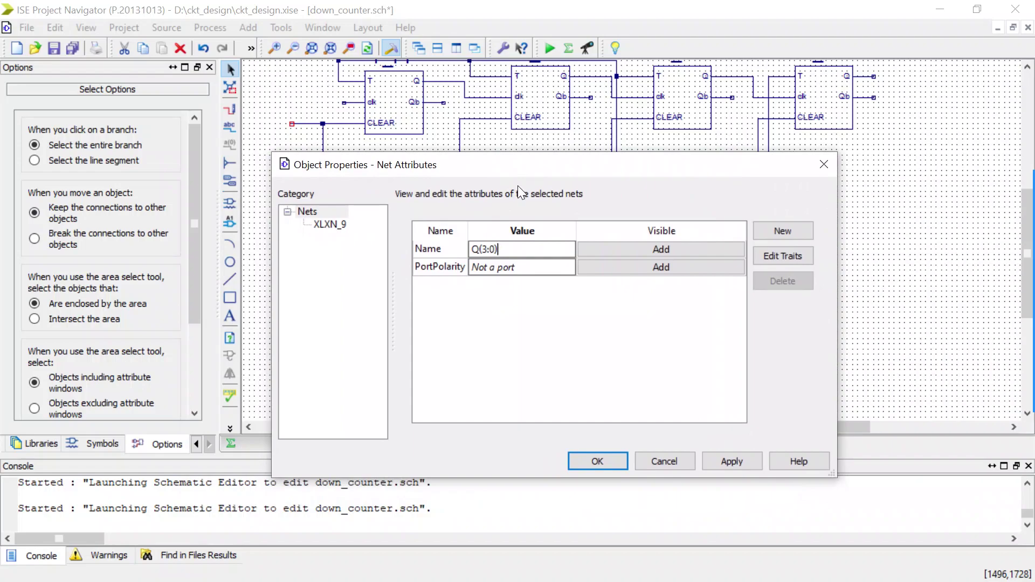
{"action": "left_click", "coordinate": [595, 461]}
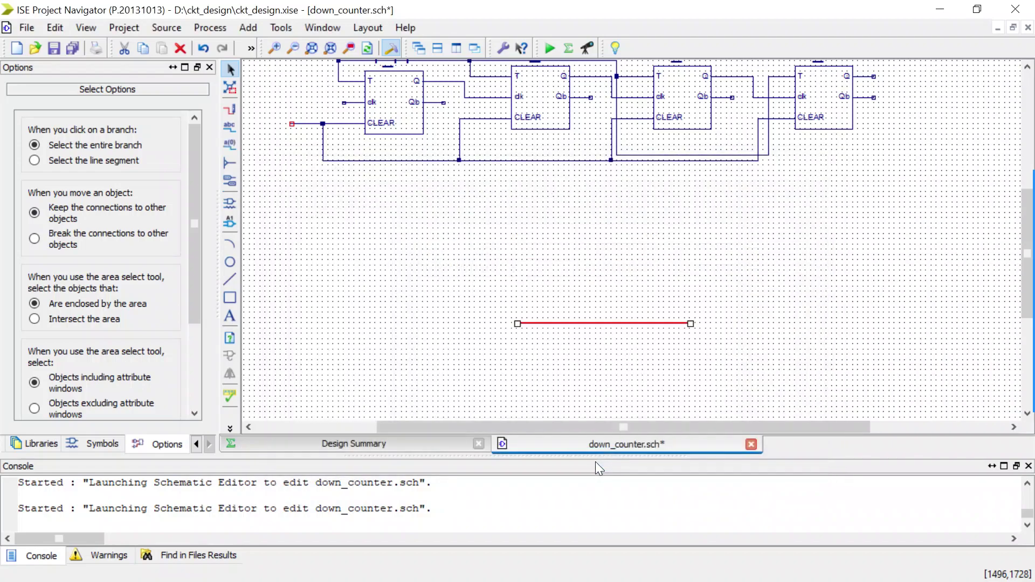
{"action": "left_click", "coordinate": [574, 280]}
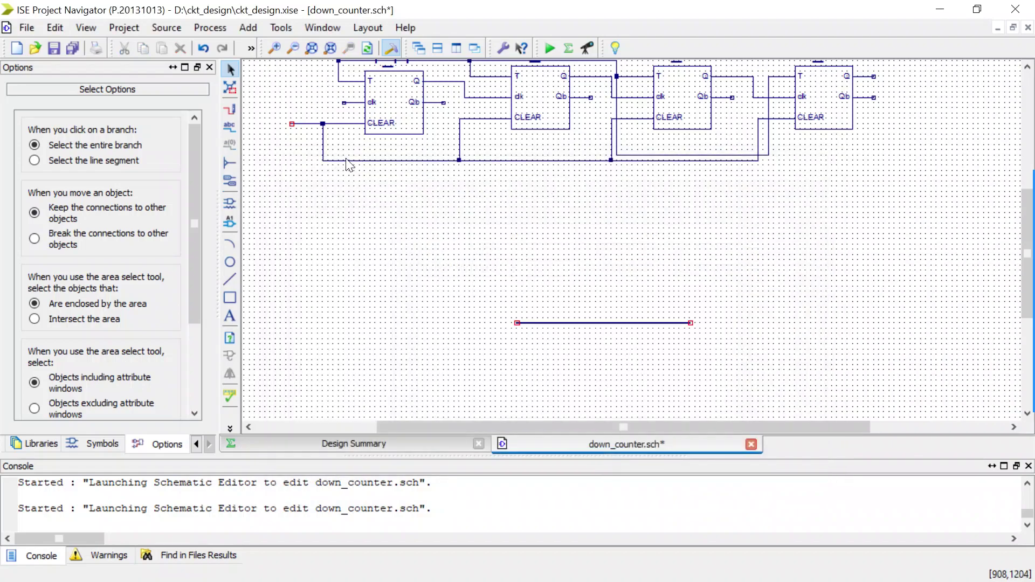
Add four bus taps side by side along the upper side of the Q(3:0) bus, with their broad ends at the bottom
{"action": "left_click", "coordinate": [234, 160]}
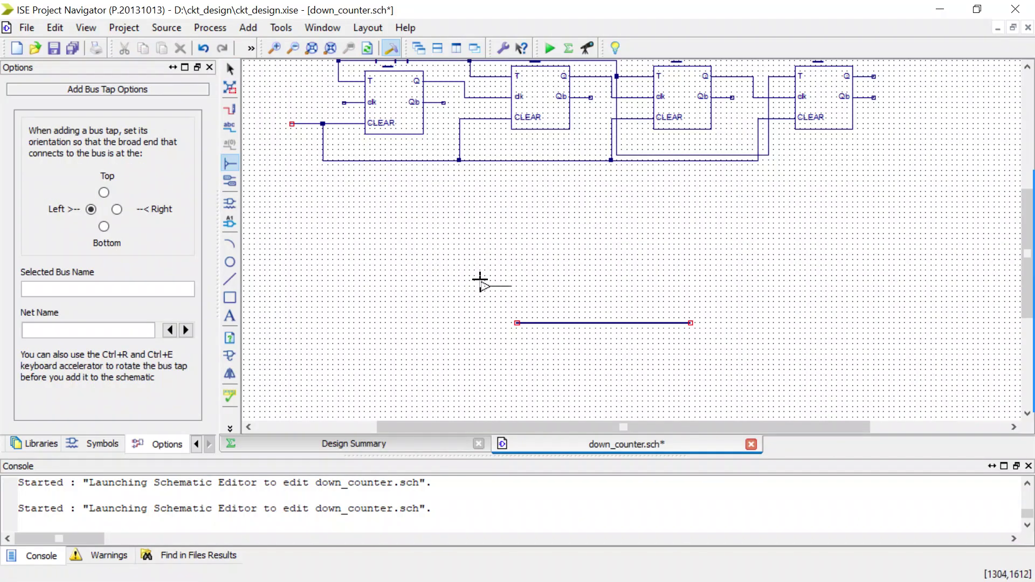
{"action": "left_click", "coordinate": [104, 227]}
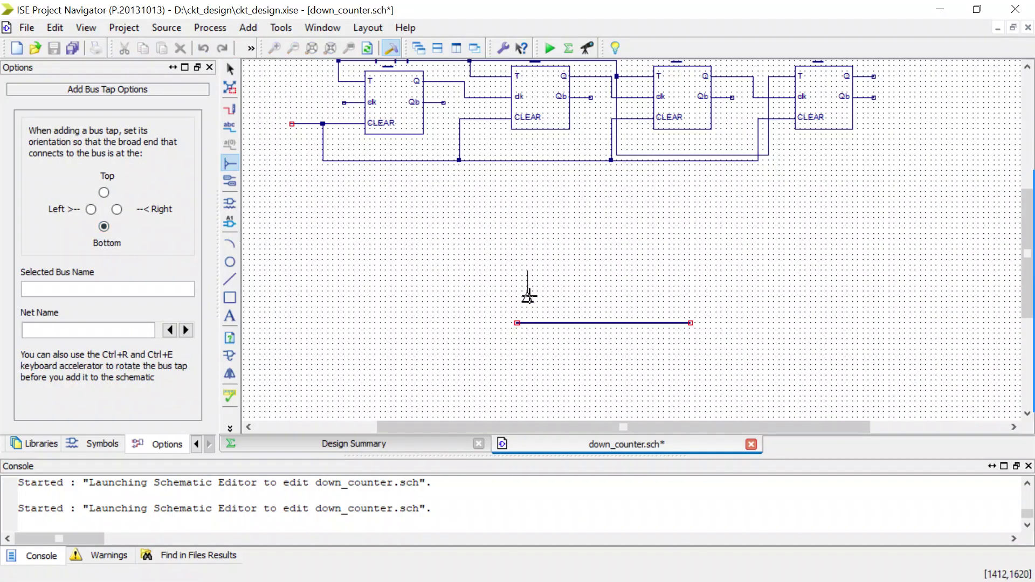
{"action": "left_click", "coordinate": [535, 307]}
{"action": "left_click", "coordinate": [565, 308]}
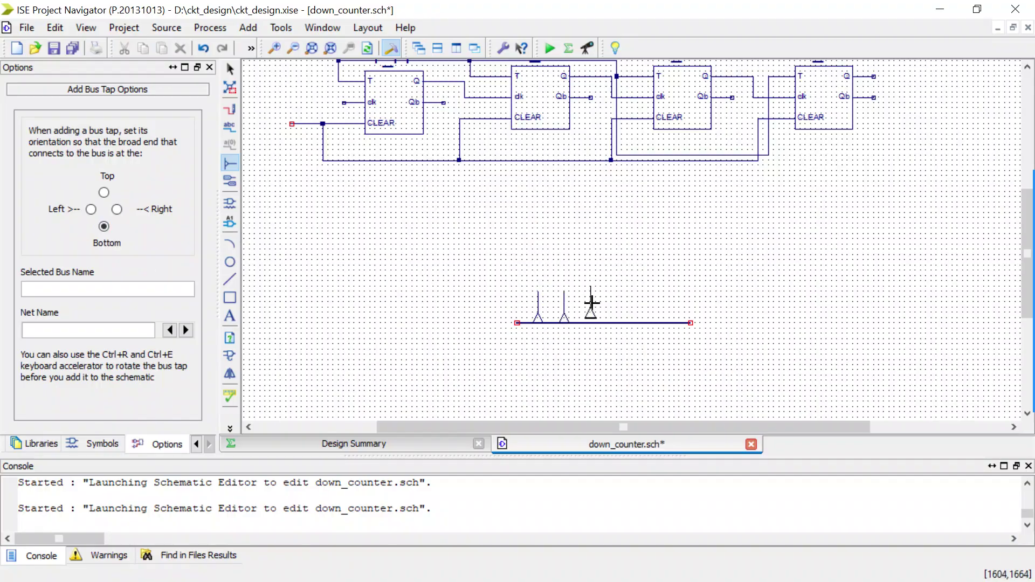
{"action": "left_click", "coordinate": [591, 305]}
{"action": "left_click", "coordinate": [622, 305]}
{"action": "key", "text": "Escape"}
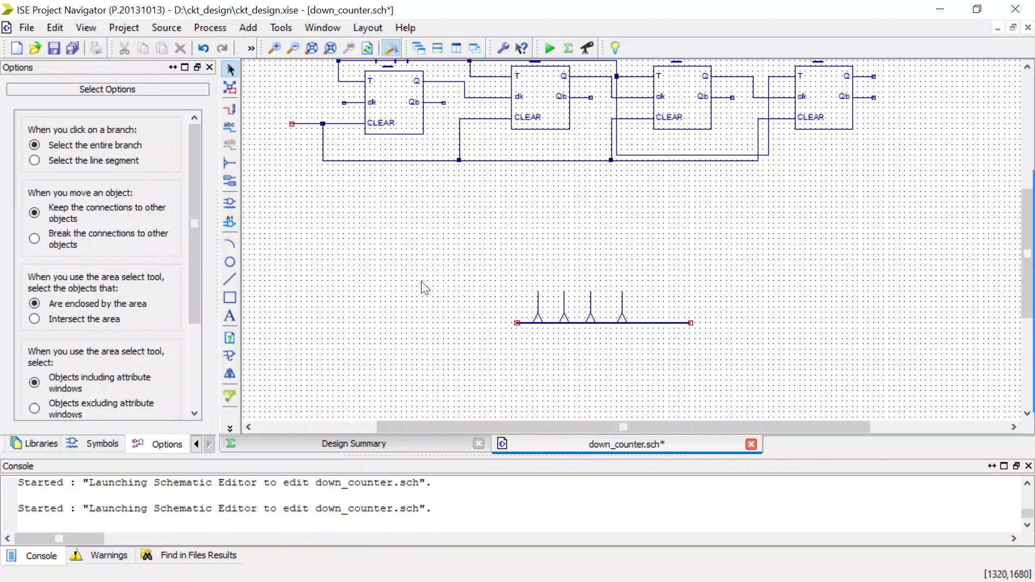
Place an inv symbol with Rotate 90 orientation directly above the first bus tap, leaving a small gap
{"action": "left_click", "coordinate": [232, 208]}
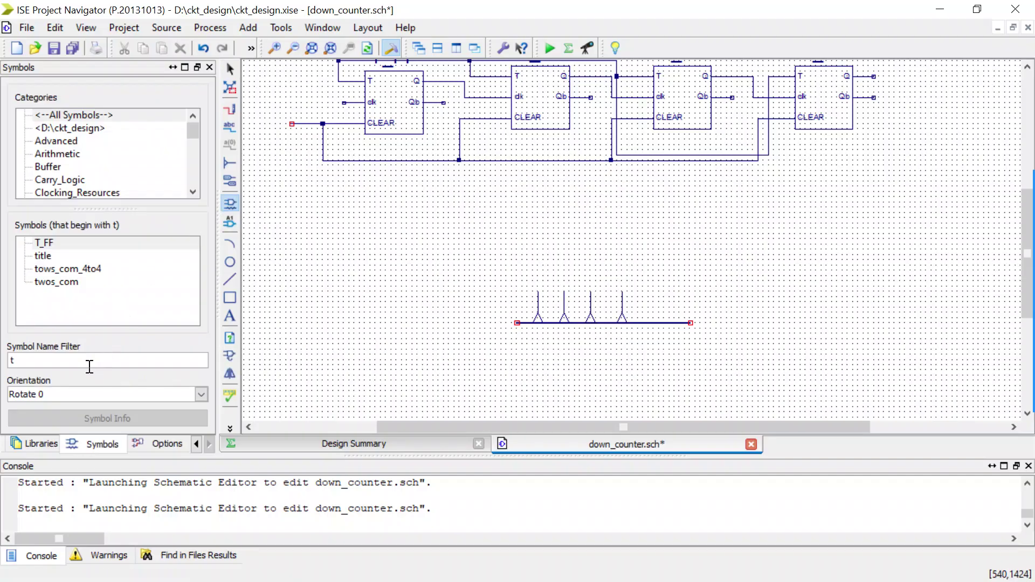
{"action": "left_click", "coordinate": [18, 360]}
{"action": "key", "text": "BackSpace"}
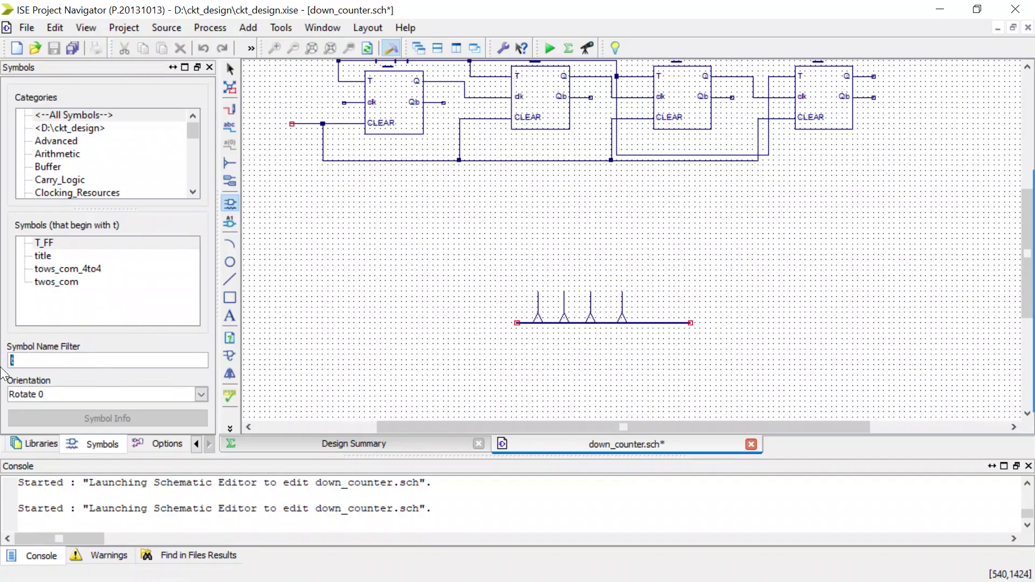
{"action": "type", "text": "in"}
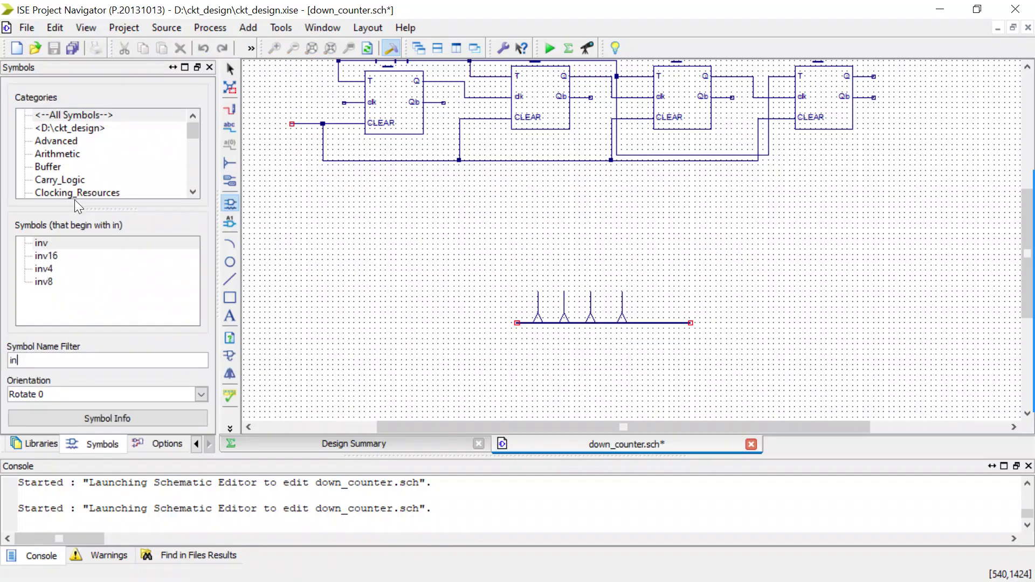
{"action": "left_click", "coordinate": [60, 244]}
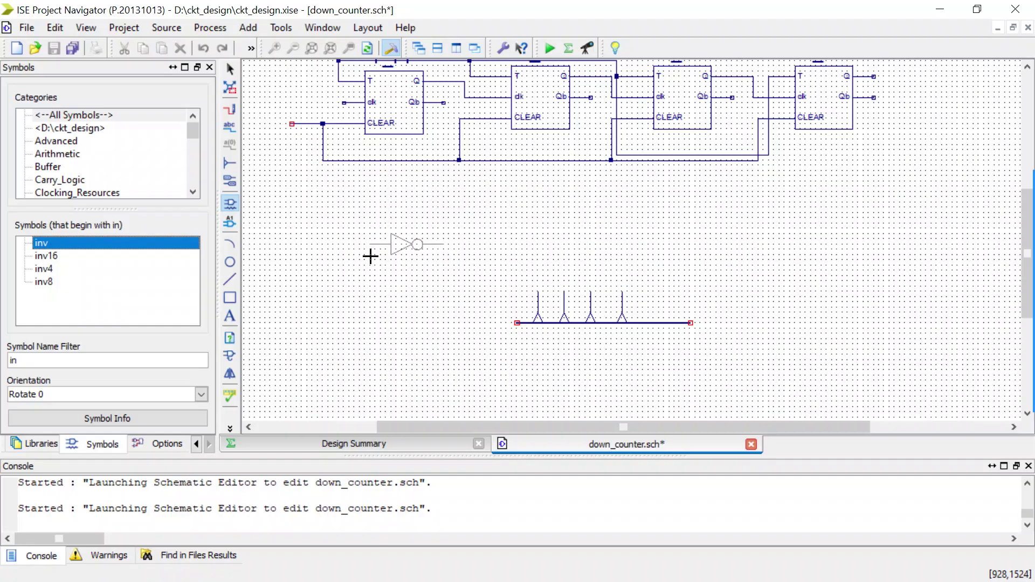
{"action": "left_click", "coordinate": [200, 394]}
{"action": "left_click", "coordinate": [155, 416]}
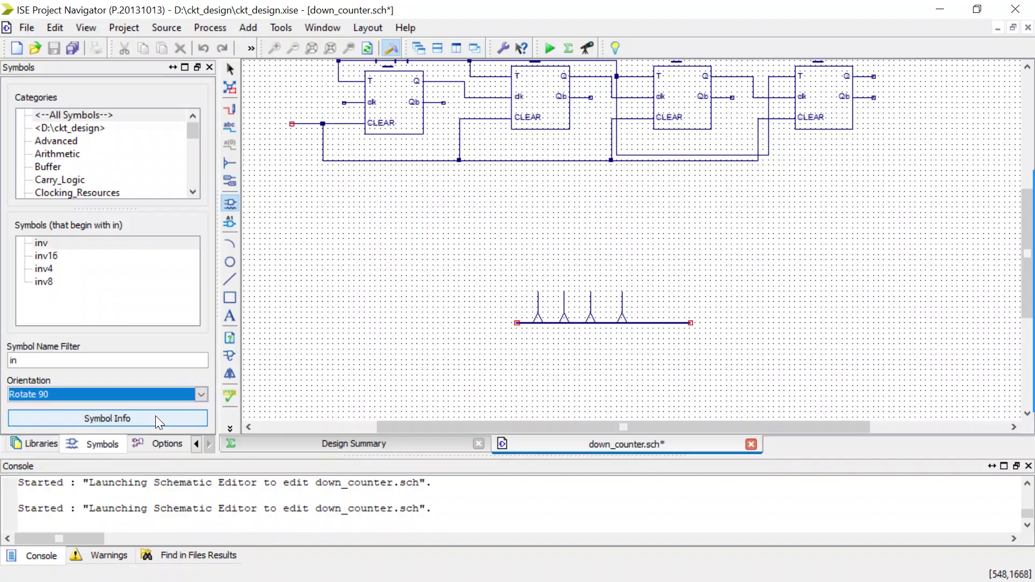
{"action": "left_click", "coordinate": [526, 210]}
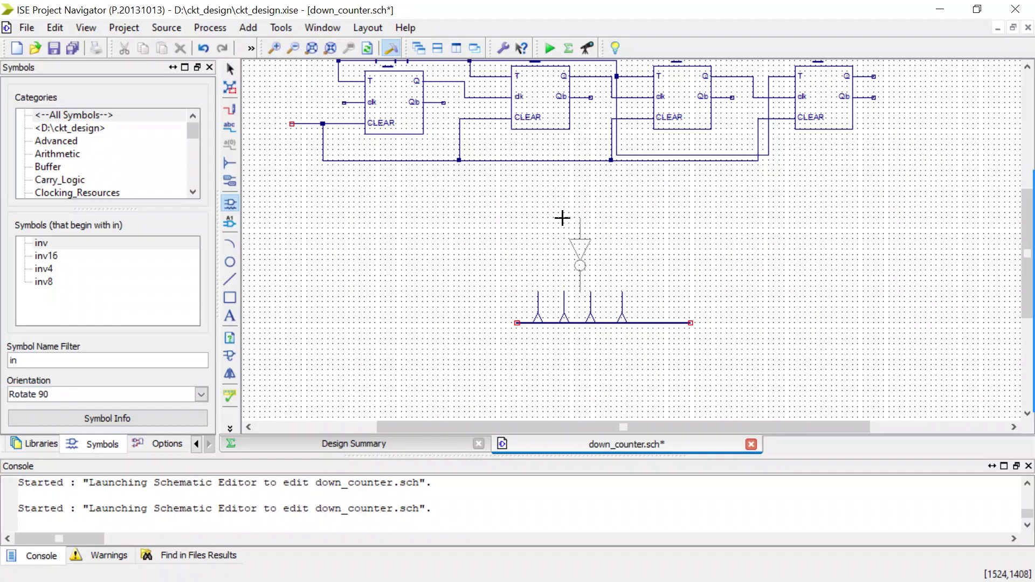
{"action": "left_click", "coordinate": [527, 218]}
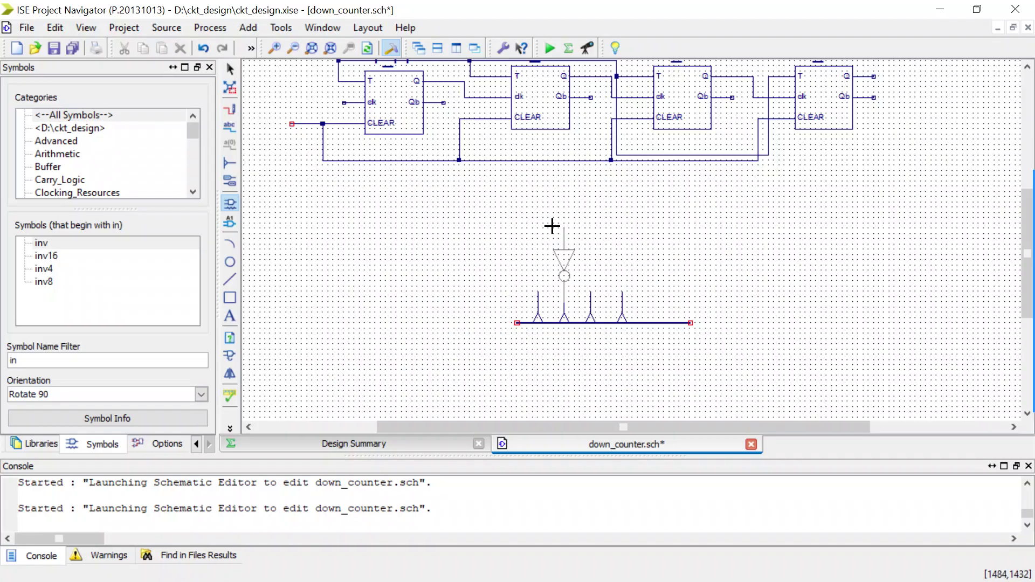
{"action": "scroll", "coordinate": [551, 222], "scroll_direction": "up", "scroll_amount": 1}
{"action": "scroll", "coordinate": [551, 222], "scroll_direction": "up", "scroll_amount": 2}
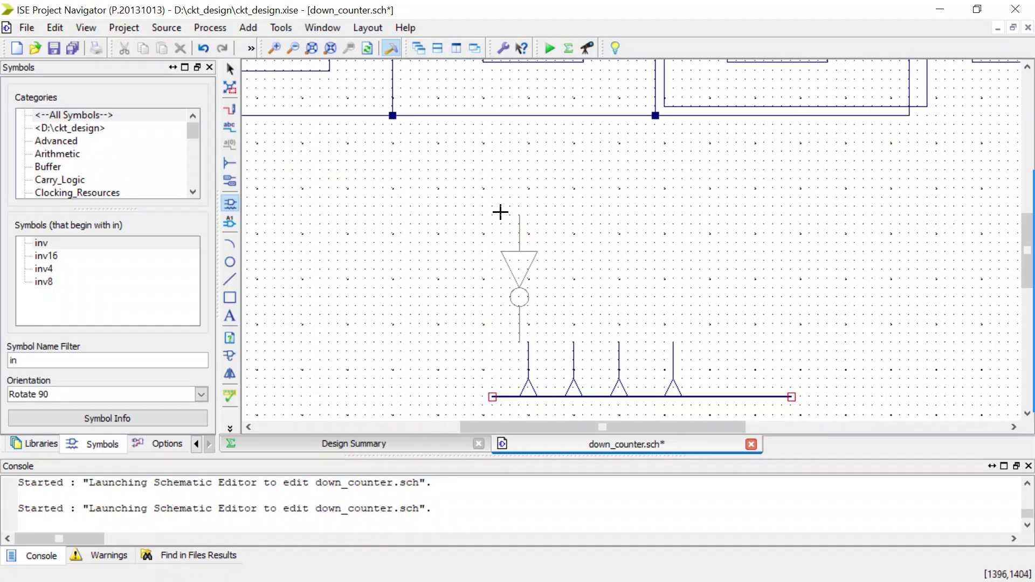
{"action": "left_click", "coordinate": [509, 194]}
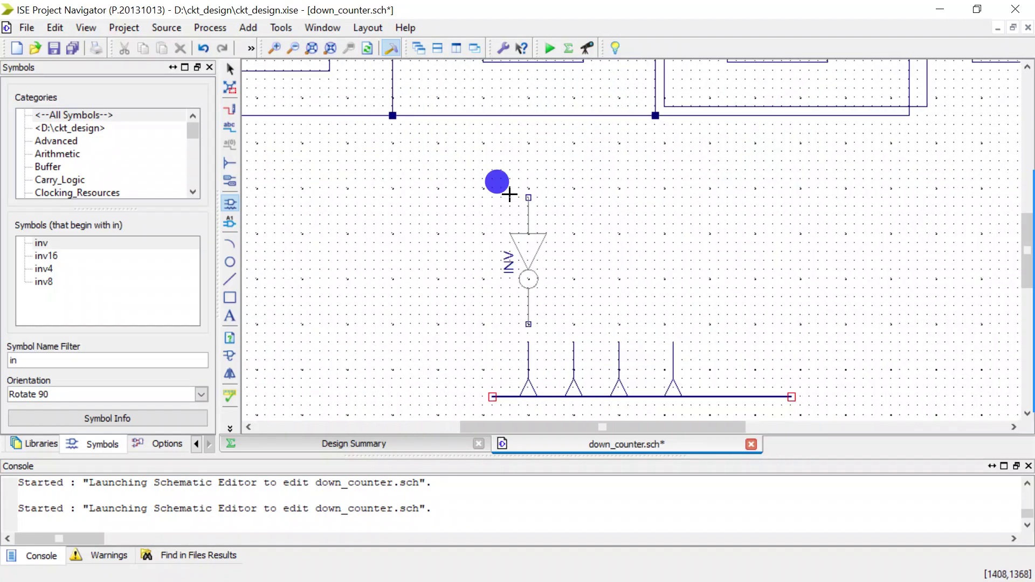
Place three more inv symbols in line with the first, one above each of the remaining bus taps
{"action": "left_click", "coordinate": [554, 193]}
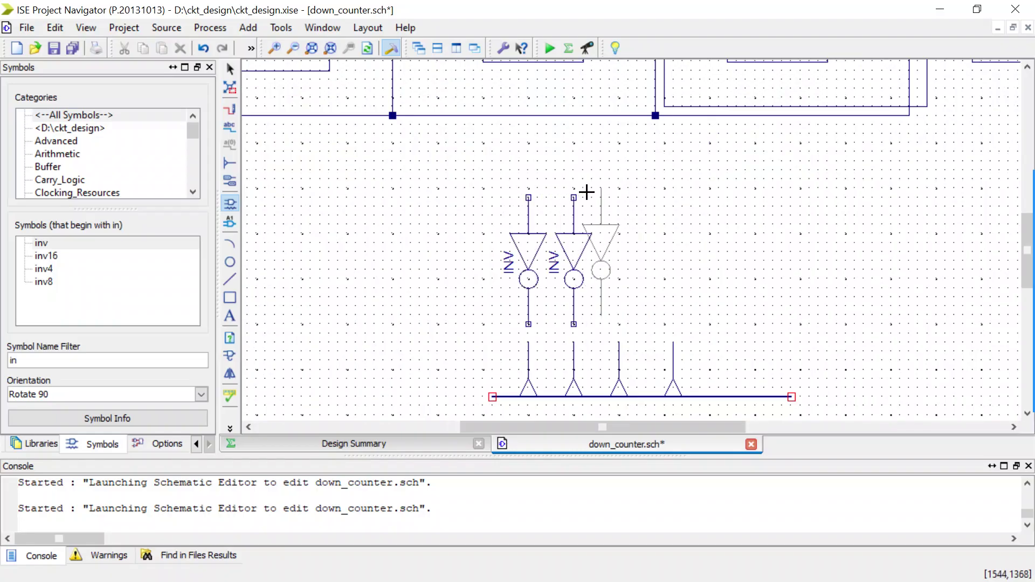
{"action": "left_click", "coordinate": [601, 198]}
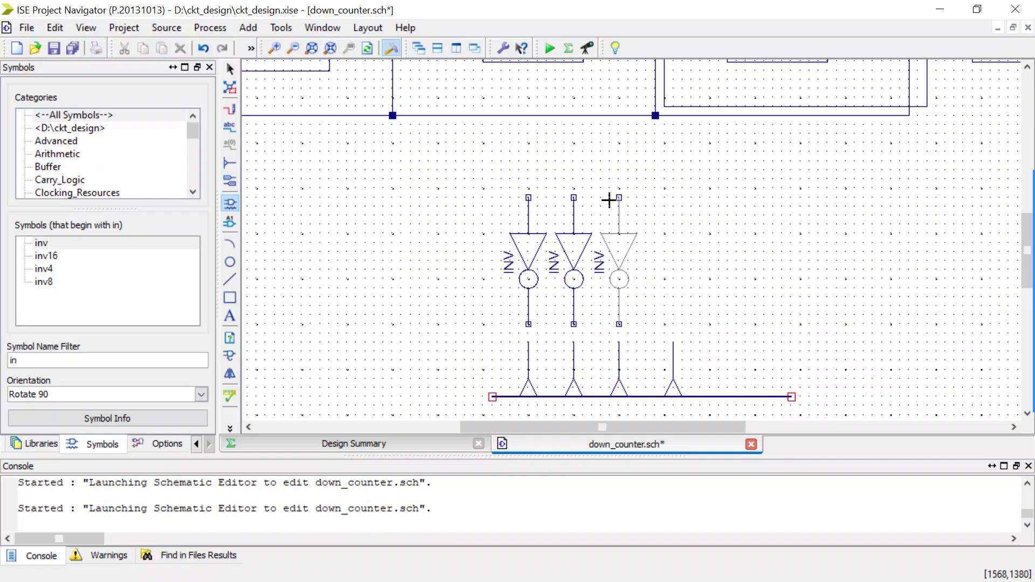
{"action": "left_click", "coordinate": [653, 198]}
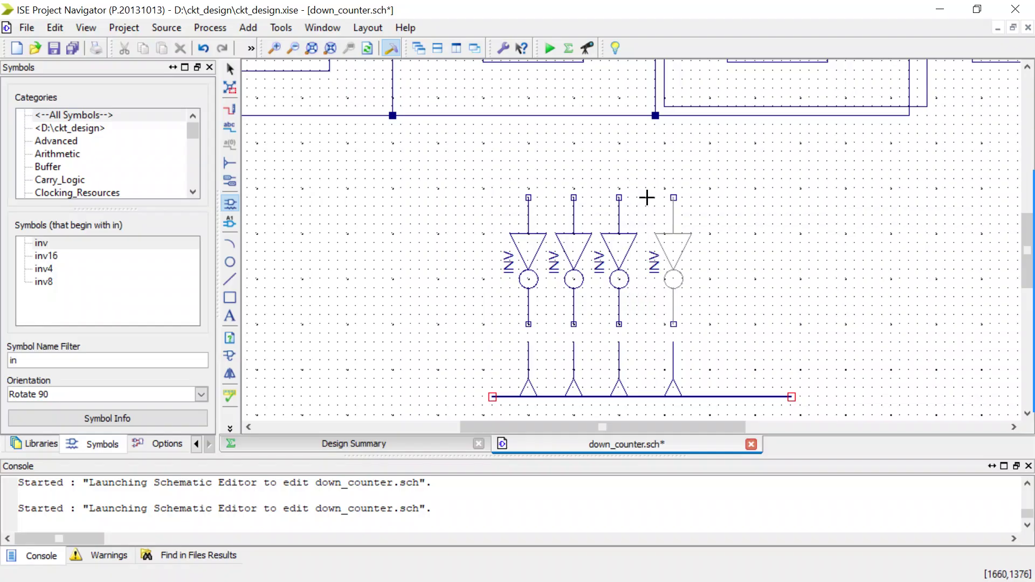
{"action": "left_click", "coordinate": [650, 196]}
{"action": "scroll", "coordinate": [461, 234], "scroll_direction": "down", "scroll_amount": 3}
{"action": "key", "text": "Escape"}
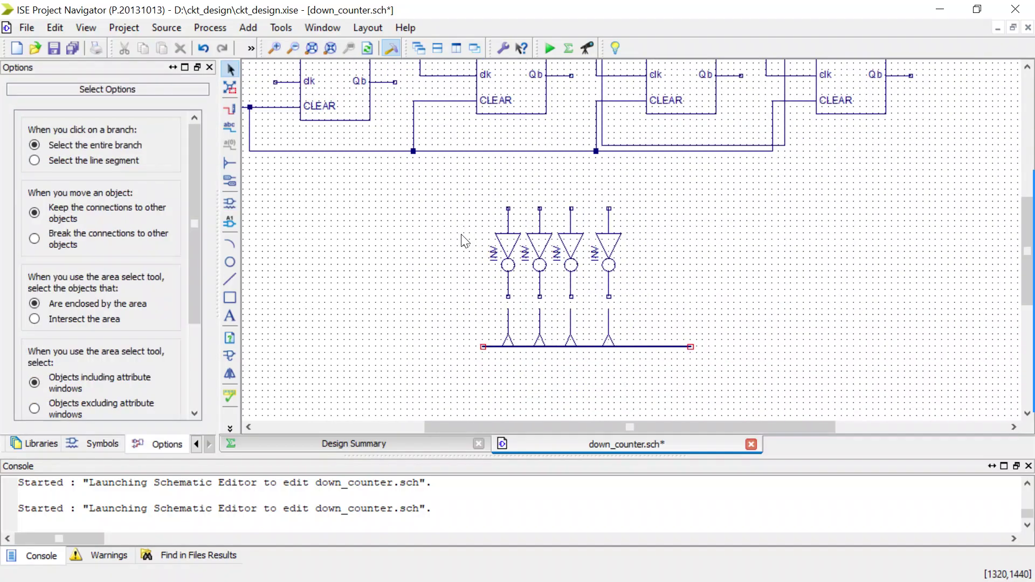
Wire the output of each of the four inverters to the bus tap directly below it
{"action": "key", "text": "ctrl+w"}
{"action": "scroll", "coordinate": [461, 234], "scroll_direction": "up", "scroll_amount": 1}
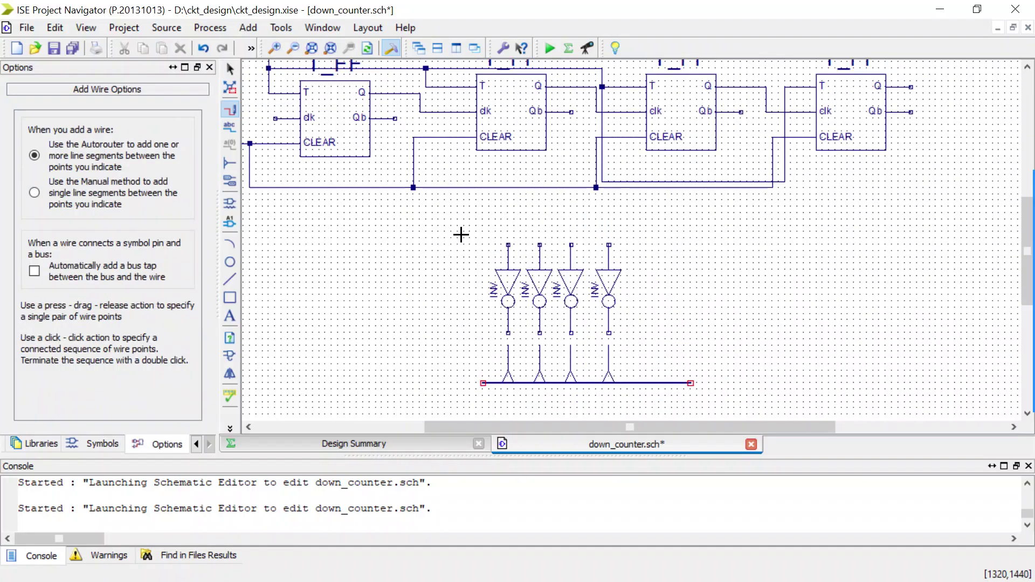
{"action": "scroll", "coordinate": [461, 234], "scroll_direction": "up", "scroll_amount": 1}
{"action": "left_click", "coordinate": [507, 379]}
{"action": "mouse_move", "coordinate": [508, 383]}
{"action": "left_mouse_down"}
{"action": "mouse_move", "coordinate": [507, 392]}
{"action": "mouse_move", "coordinate": [539, 384]}
{"action": "mouse_move", "coordinate": [540, 392]}
{"action": "mouse_move", "coordinate": [608, 392]}
{"action": "mouse_move", "coordinate": [609, 379]}
{"action": "left_mouse_up"}
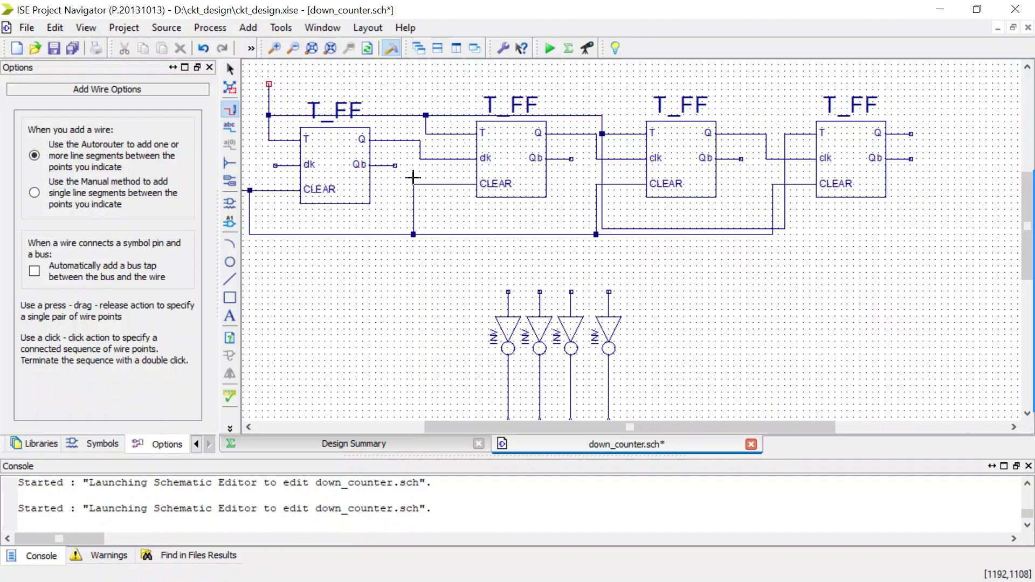
Wire the Q outputs of the four T_FF symbols to the inputs of the four inverters in the same order
{"action": "left_click_drag", "start_coordinate": [419, 159], "coordinate": [507, 291]}
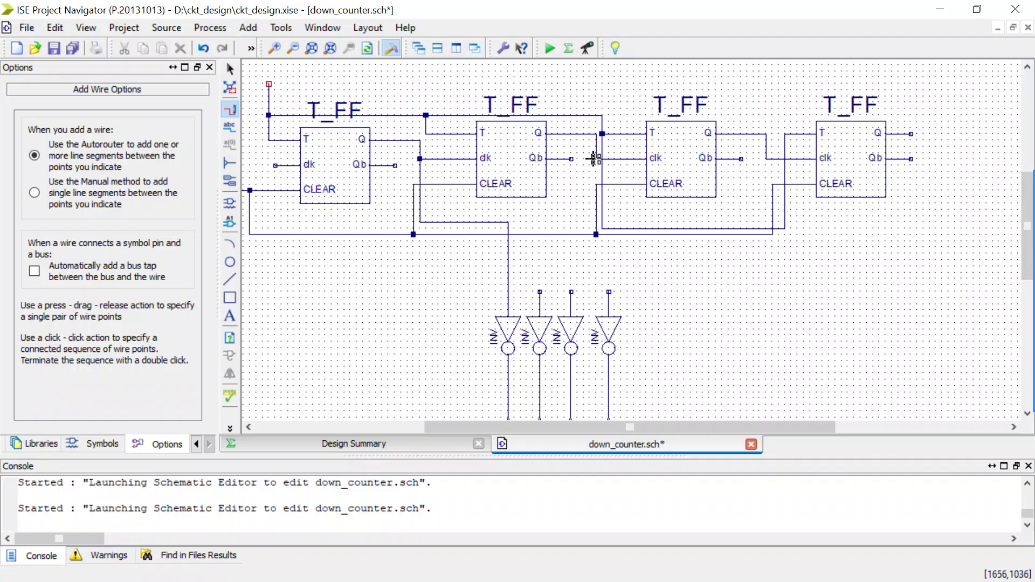
{"action": "left_click_drag", "start_coordinate": [594, 158], "coordinate": [539, 291]}
{"action": "left_click_drag", "start_coordinate": [766, 159], "coordinate": [571, 290]}
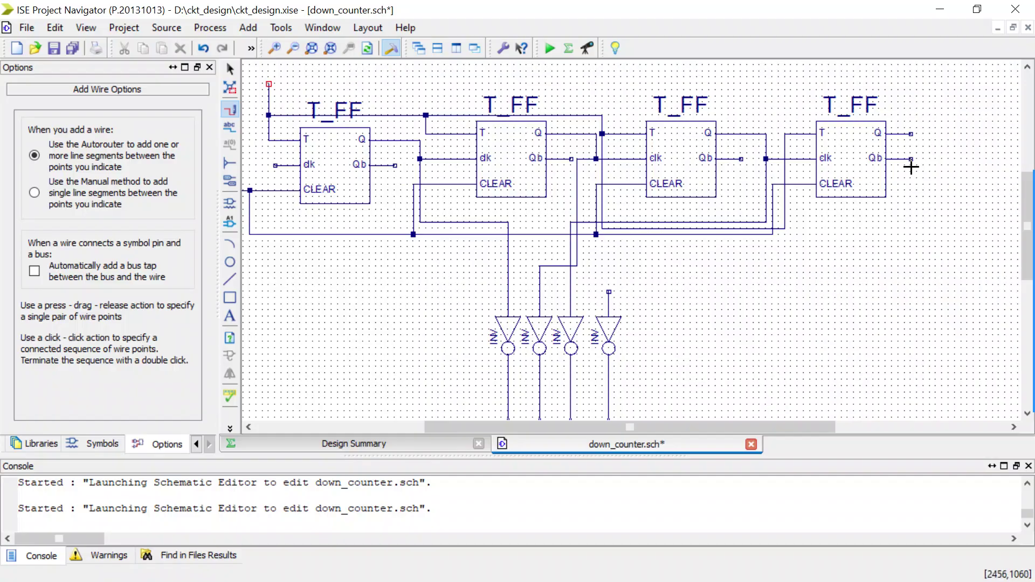
{"action": "left_click_drag", "start_coordinate": [912, 134], "coordinate": [613, 284]}
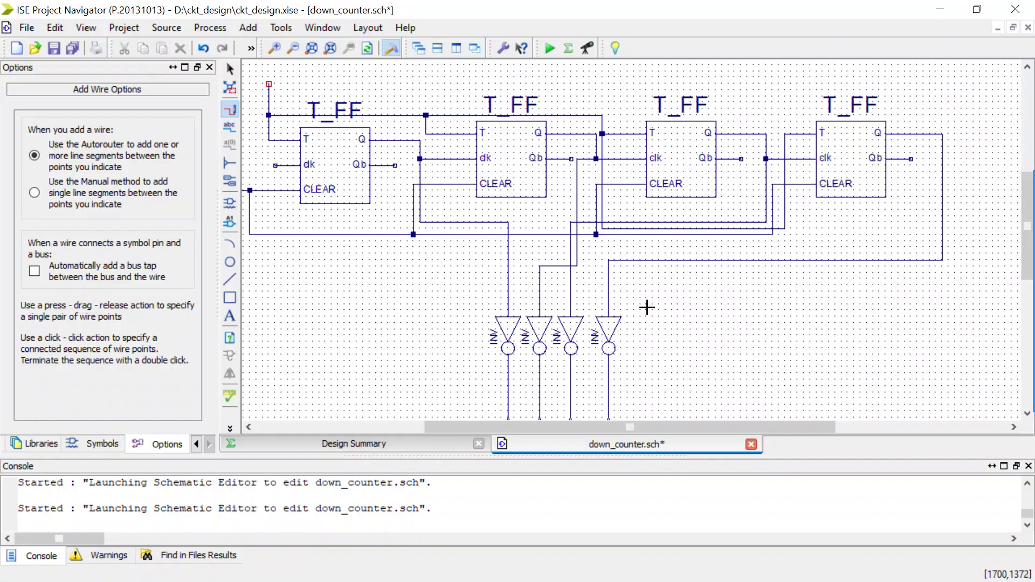
{"action": "scroll", "coordinate": [721, 366], "scroll_direction": "down", "scroll_amount": 3}
{"action": "scroll", "coordinate": [721, 366], "scroll_direction": "down", "scroll_amount": 1}
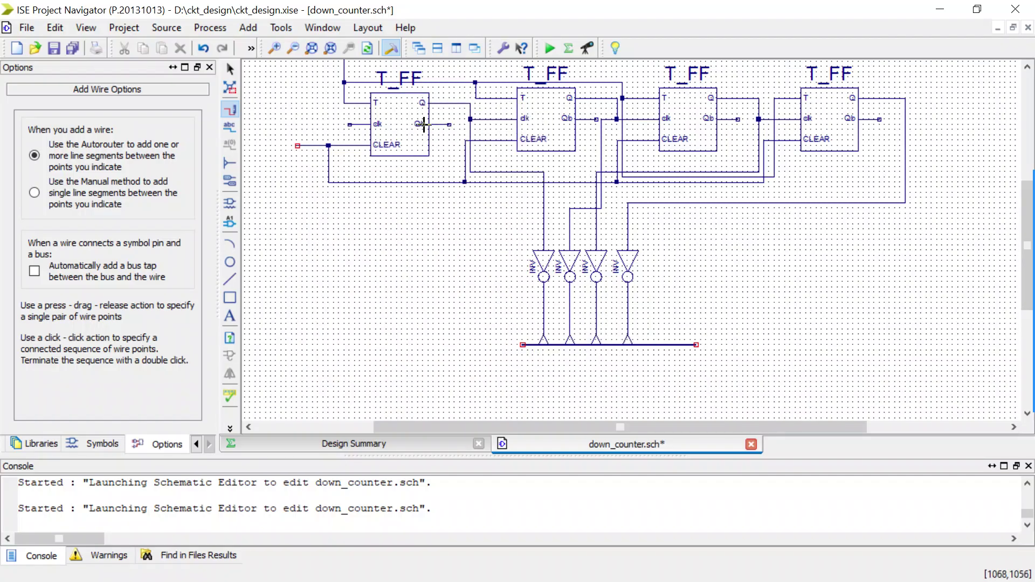
Add automatic I/O markers to the Q(3:0) bus end, the shared CLEAR wire's open end and the first T_FF's clk input
{"action": "left_click", "coordinate": [231, 179]}
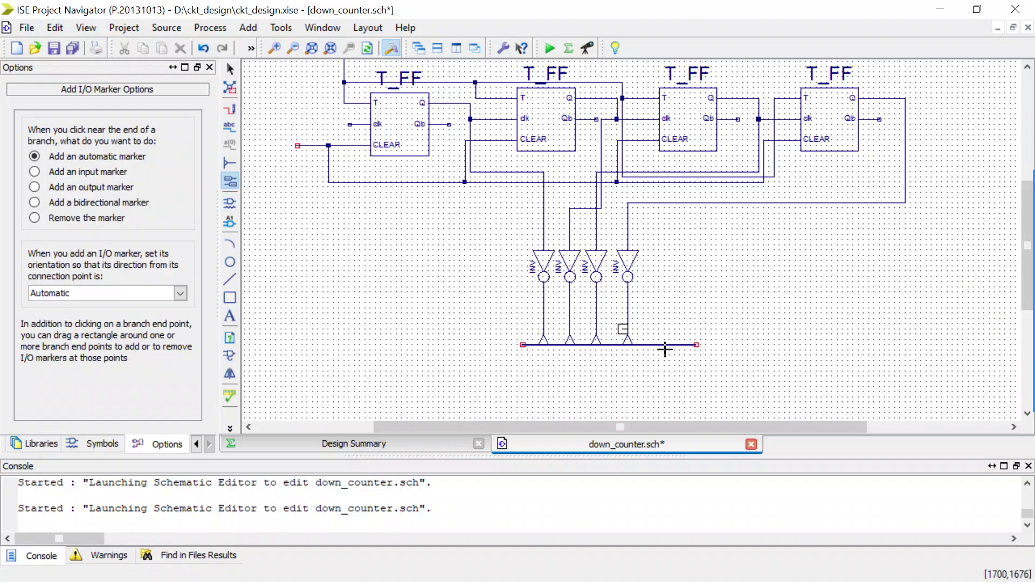
{"action": "left_click", "coordinate": [673, 320]}
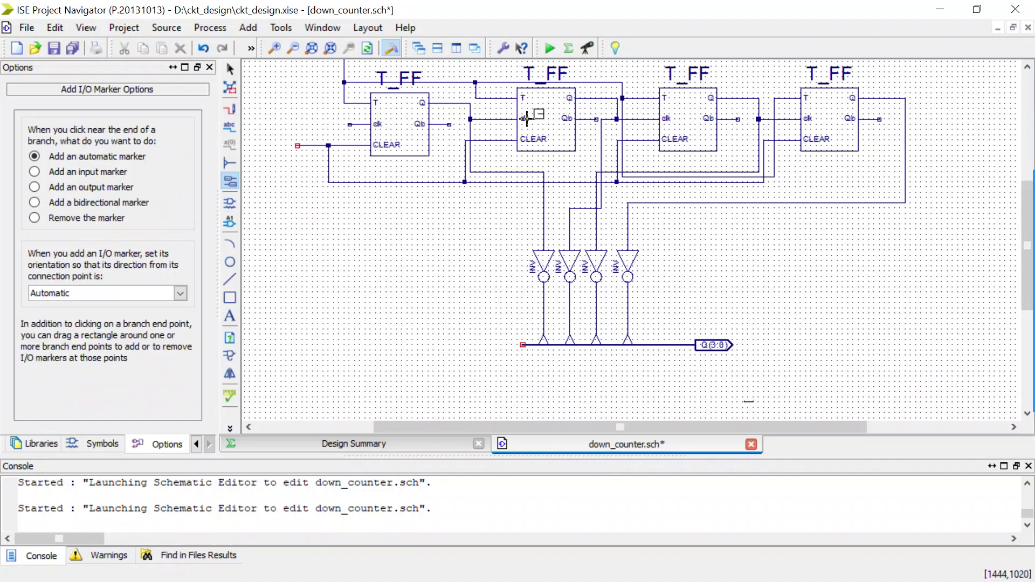
{"action": "left_click_drag", "start_coordinate": [276, 141], "coordinate": [331, 182]}
{"action": "left_click_drag", "start_coordinate": [320, 107], "coordinate": [354, 134]}
{"action": "scroll", "coordinate": [345, 231], "scroll_direction": "up", "scroll_amount": 2}
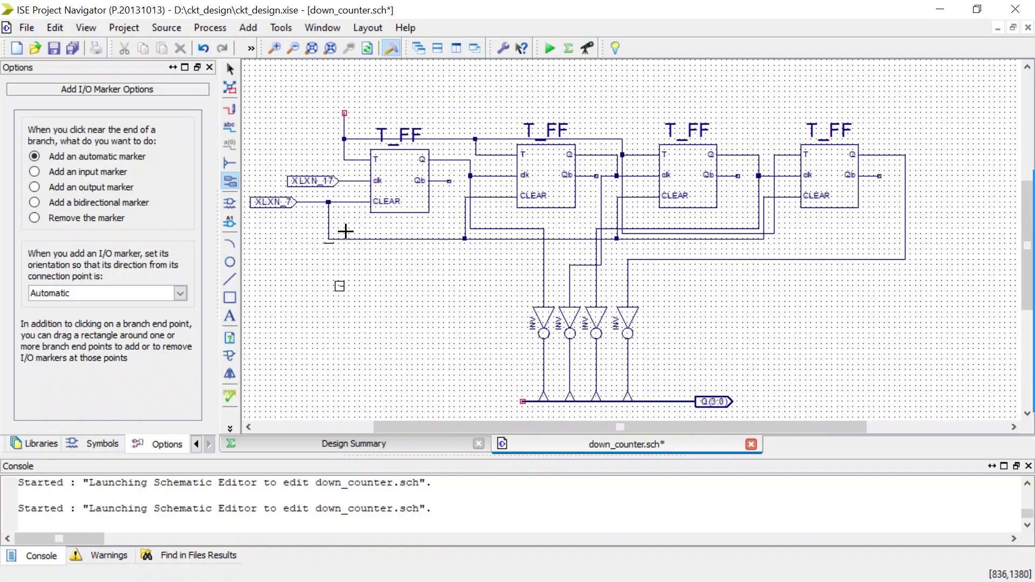
{"action": "scroll", "coordinate": [345, 231], "scroll_direction": "up", "scroll_amount": 1}
{"action": "scroll", "coordinate": [372, 210], "scroll_direction": "down", "scroll_amount": 2}
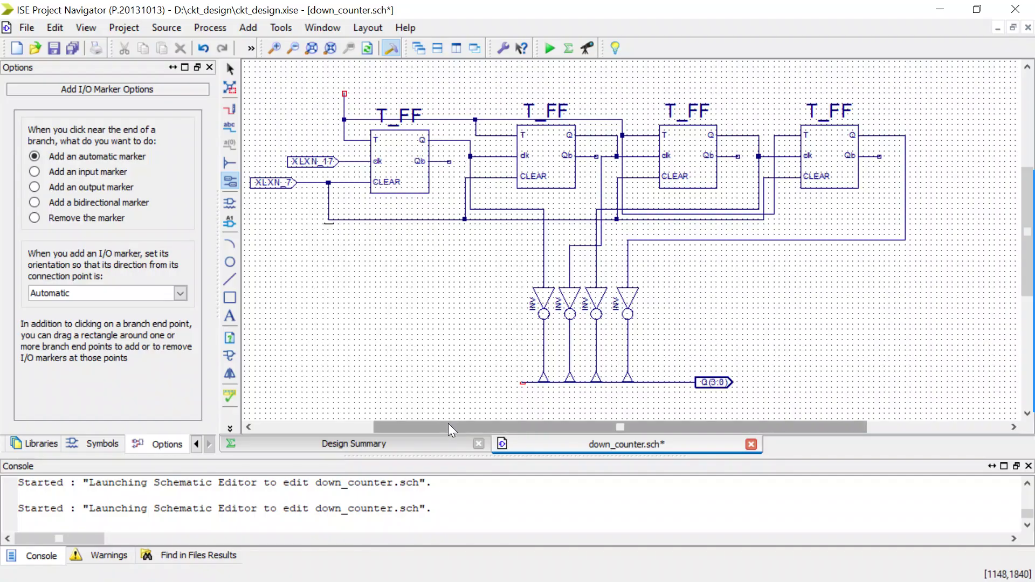
{"action": "left_click_drag", "start_coordinate": [448, 423], "coordinate": [354, 429]}
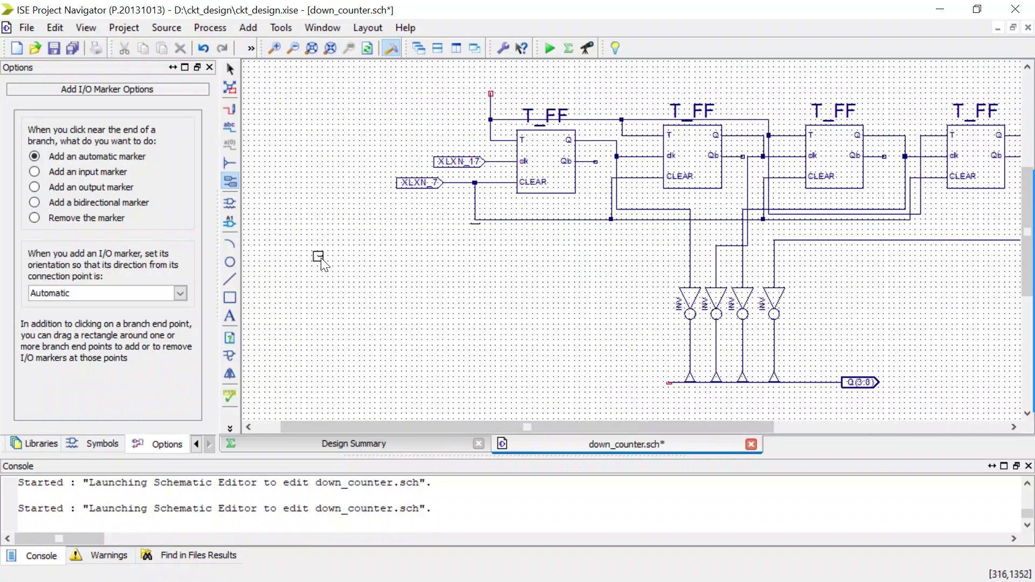
{"action": "key", "text": "Escape"}
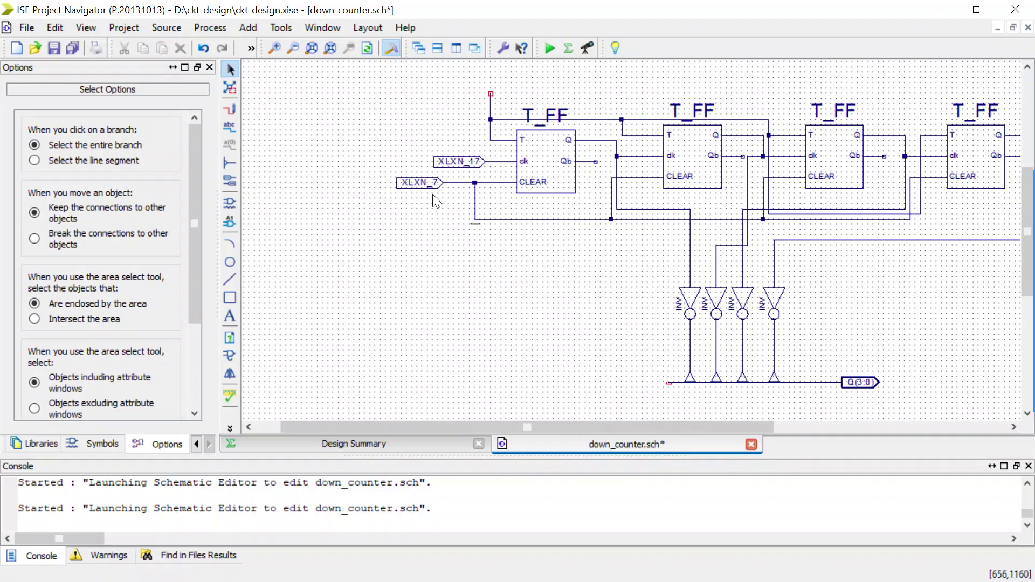
Place a vcc symbol on the open upper end of the wire feeding the first T_FF's T input
{"action": "left_click", "coordinate": [223, 202]}
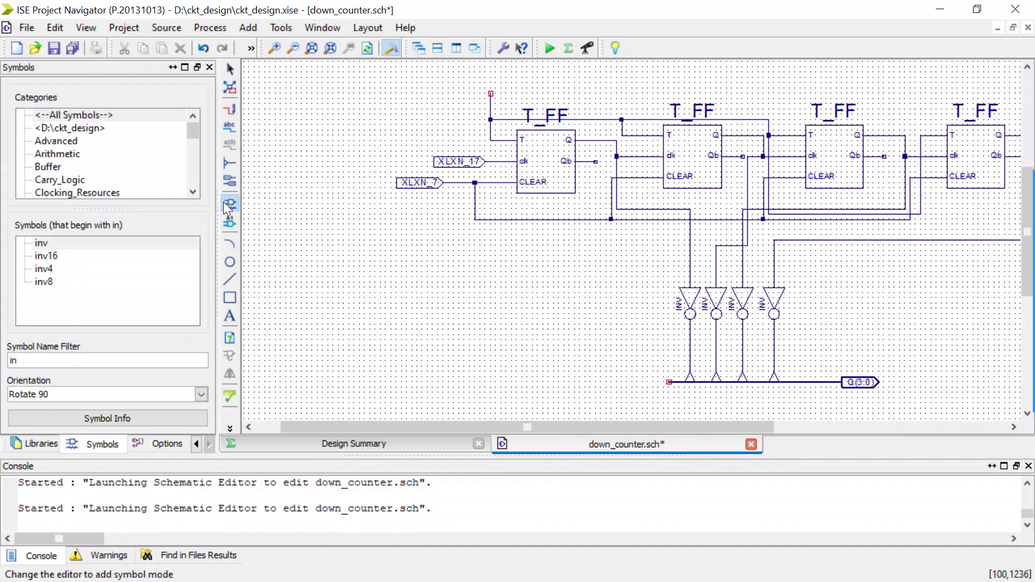
{"action": "double_click", "coordinate": [63, 360]}
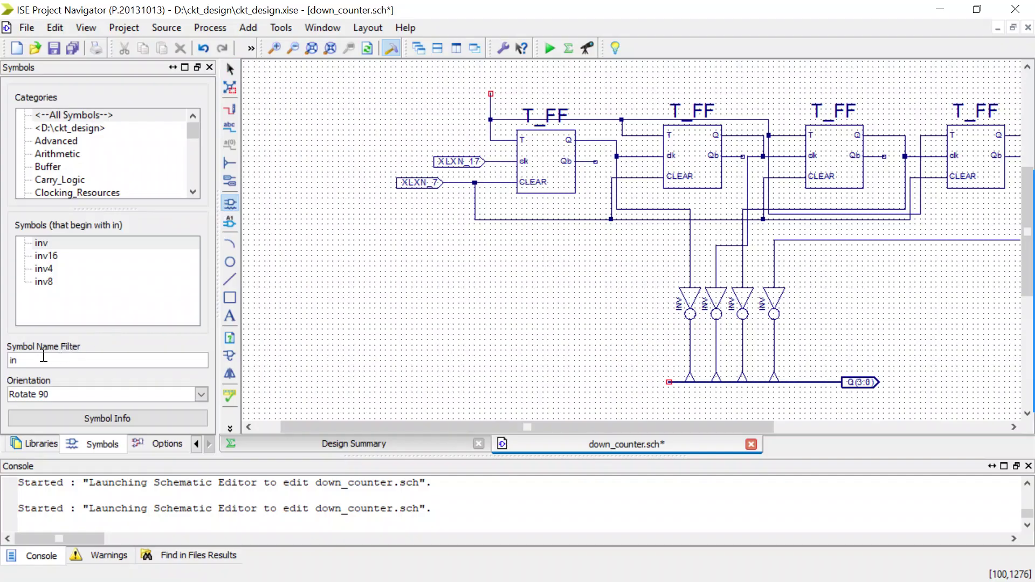
{"action": "type", "text": "vc"}
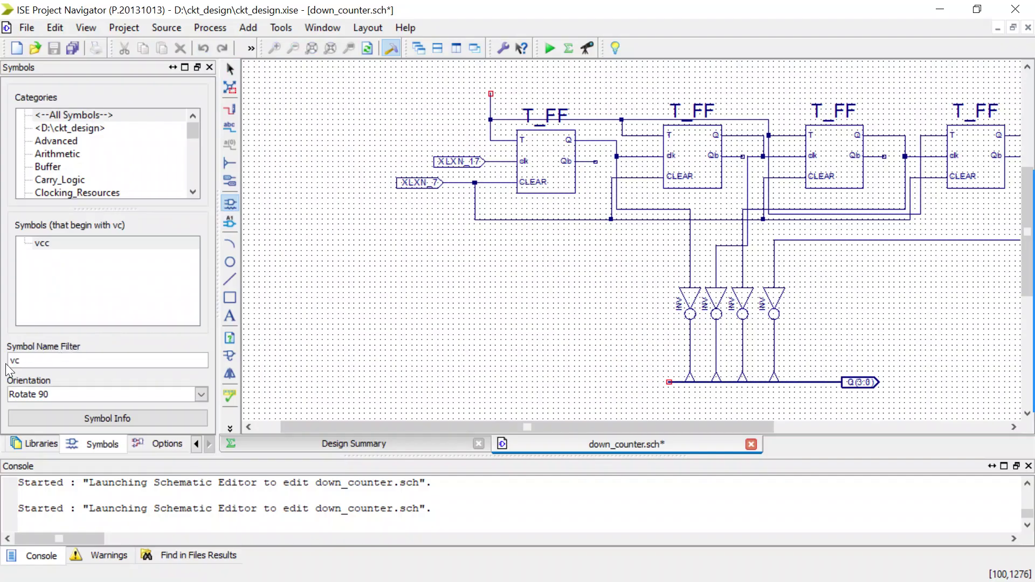
{"action": "left_click", "coordinate": [87, 242]}
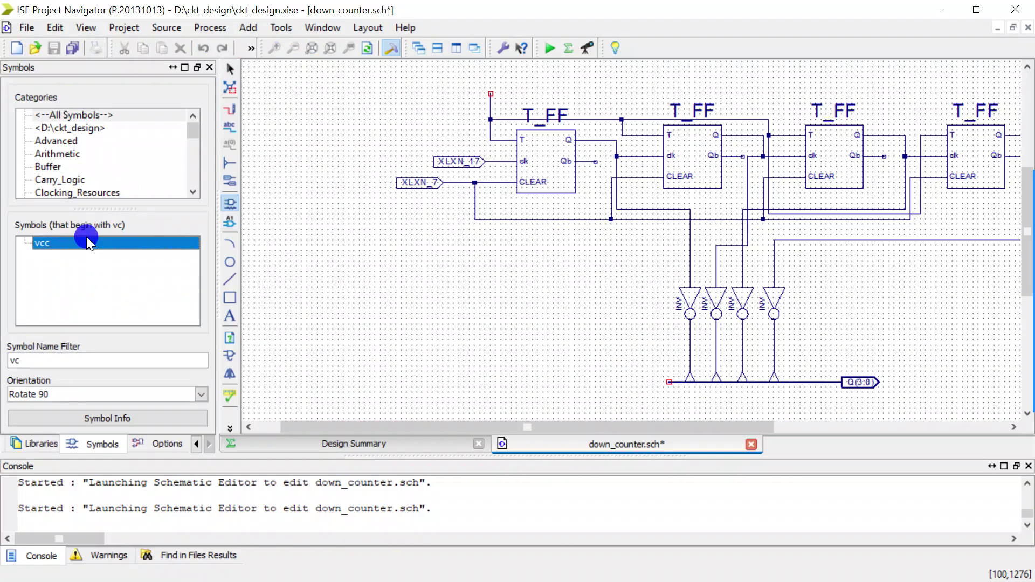
{"action": "left_click", "coordinate": [491, 75]}
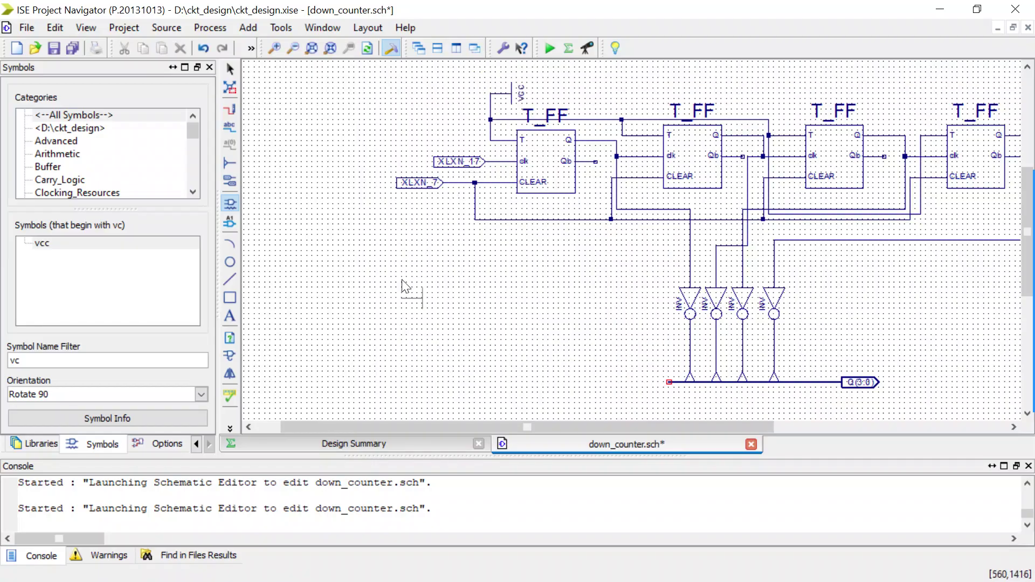
{"action": "key", "text": "Escape"}
Rename the net of the I/O marker on the first T_FF's clk input as clk
{"action": "double_click", "coordinate": [453, 159]}
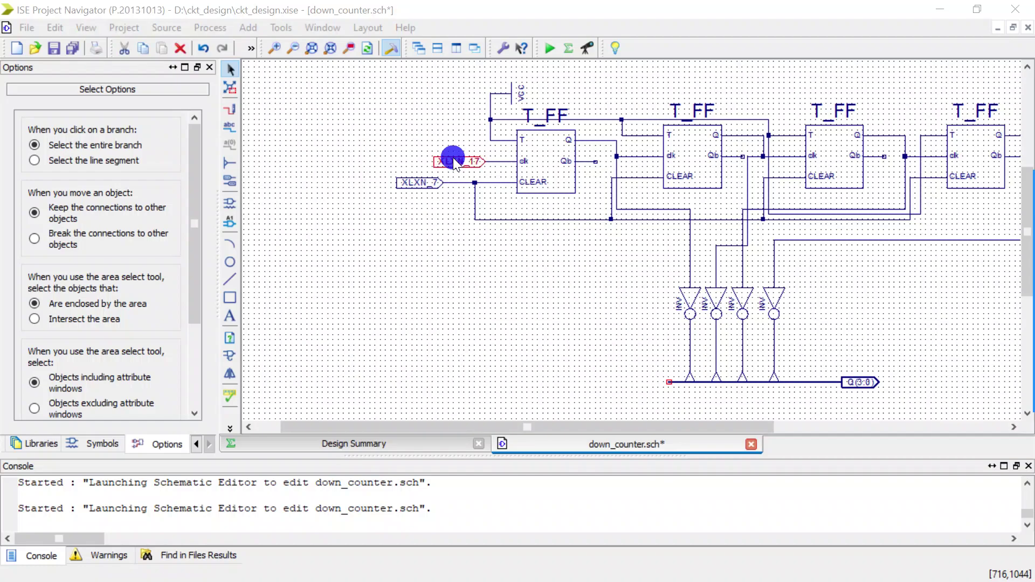
{"action": "left_click", "coordinate": [331, 250]}
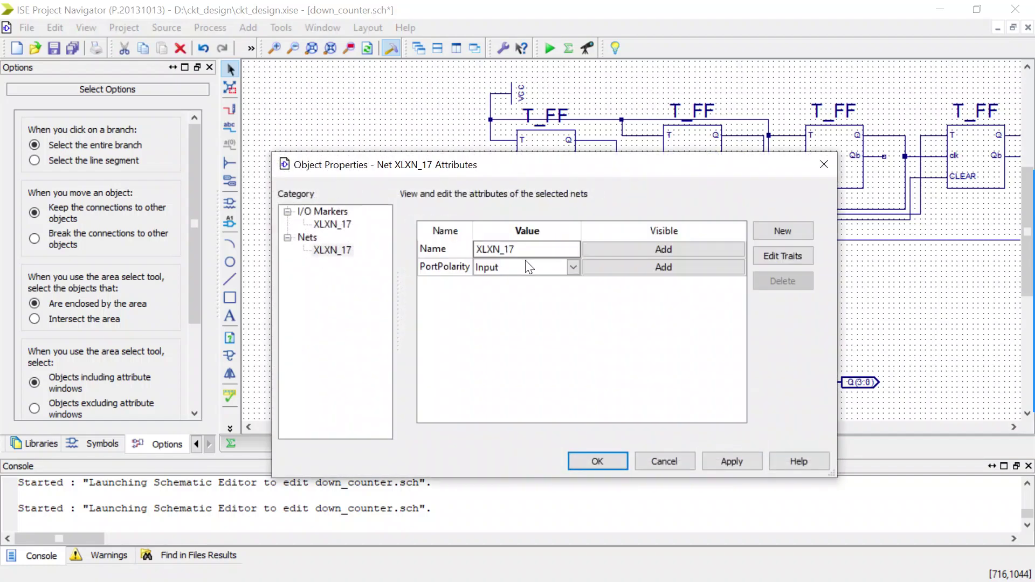
{"action": "left_click_drag", "start_coordinate": [520, 248], "coordinate": [397, 254]}
{"action": "type", "text": "clk"}
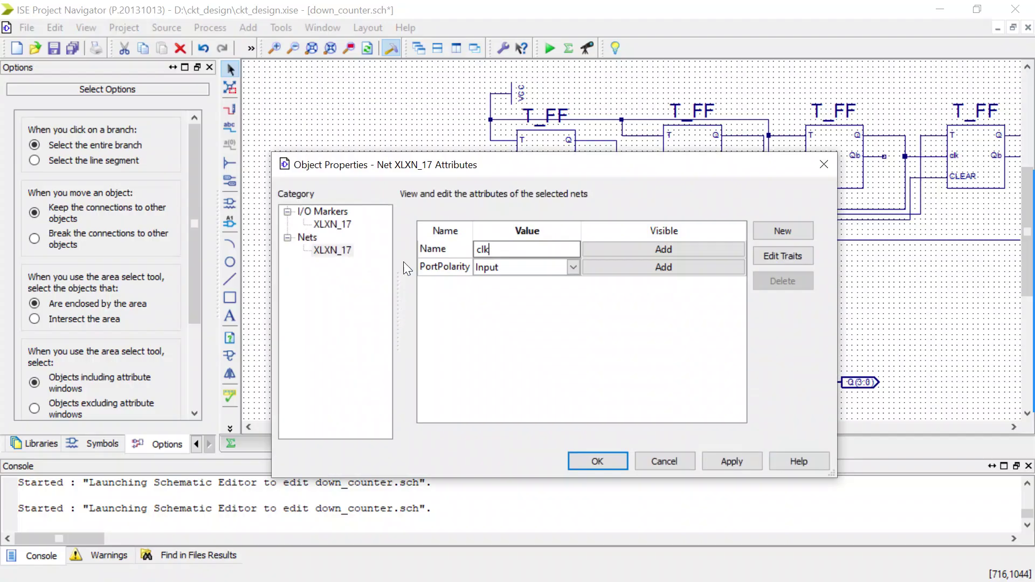
{"action": "left_click", "coordinate": [601, 459]}
Rename the net of the I/O marker on the shared CLEAR wire as clear
{"action": "left_click", "coordinate": [412, 189]}
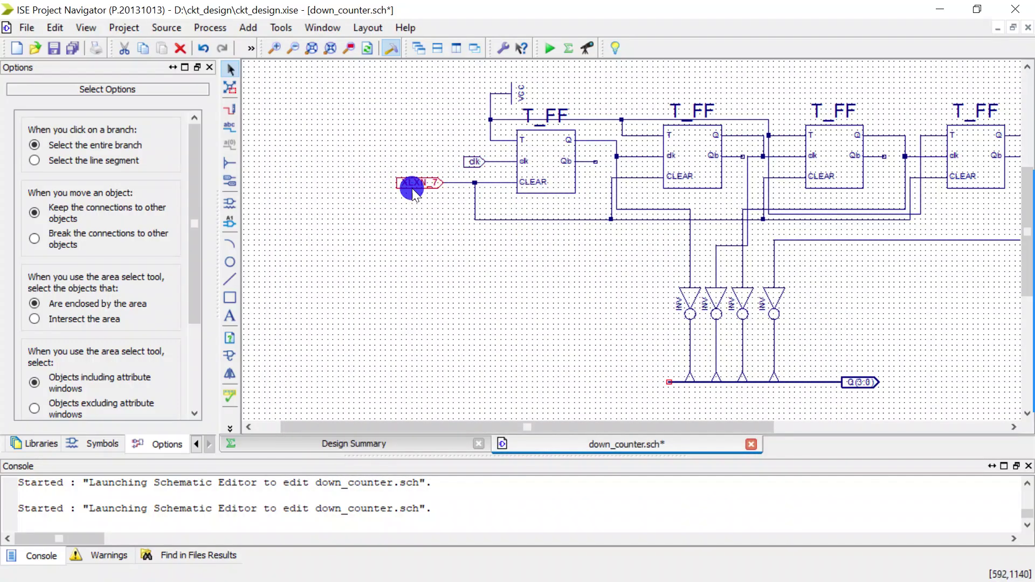
{"action": "double_click", "coordinate": [412, 189]}
{"action": "left_click", "coordinate": [330, 250]}
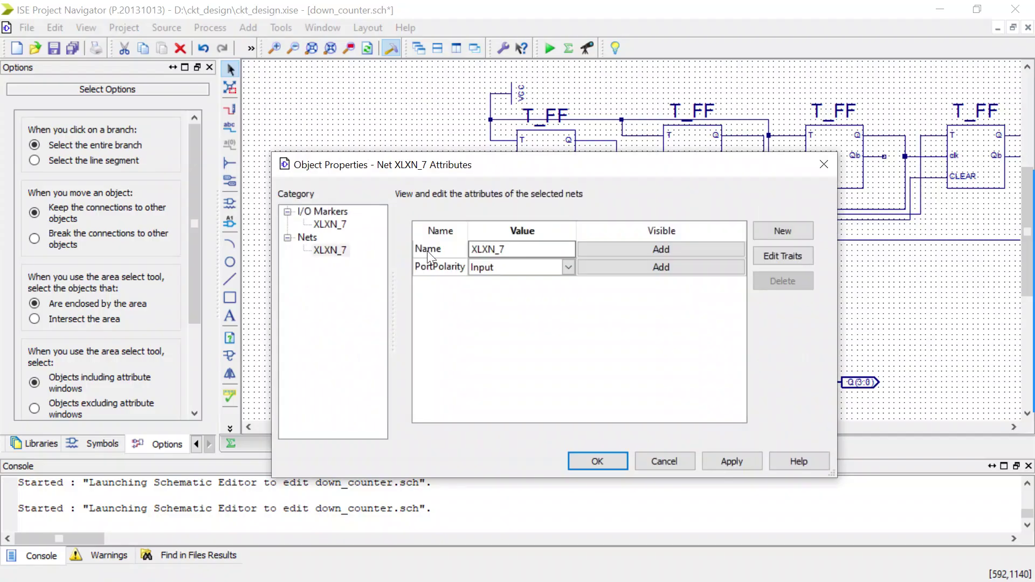
{"action": "left_click", "coordinate": [448, 250]}
{"action": "type", "text": "clear"}
{"action": "left_click", "coordinate": [607, 467]}
{"action": "scroll", "coordinate": [437, 319], "scroll_direction": "down", "scroll_amount": 2}
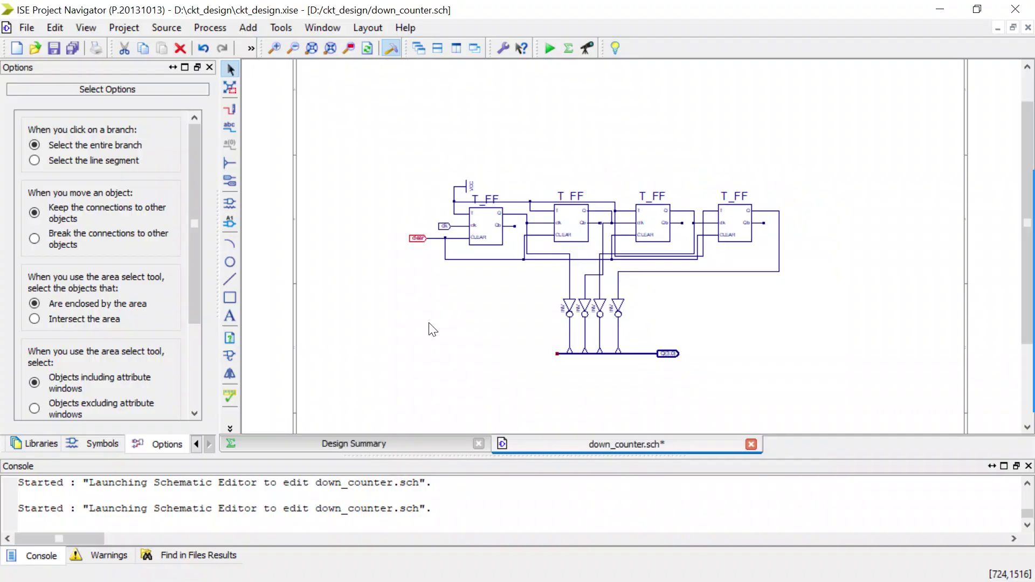
Try to simulate the behavioral model of down_counter and read through the console messages
{"action": "left_click", "coordinate": [197, 446]}
{"action": "left_click", "coordinate": [198, 447]}
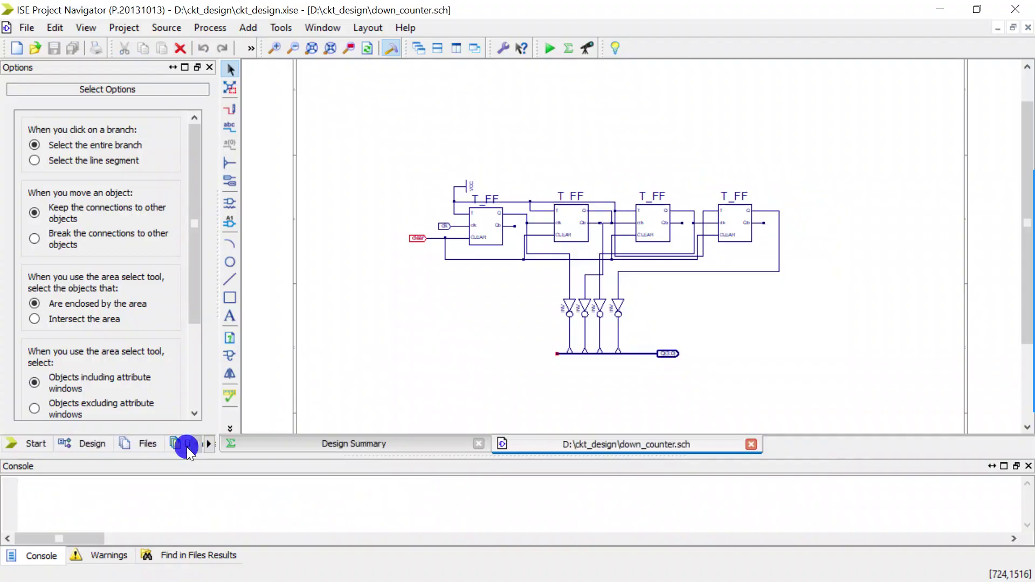
{"action": "left_click", "coordinate": [79, 438]}
{"action": "left_click", "coordinate": [121, 253]}
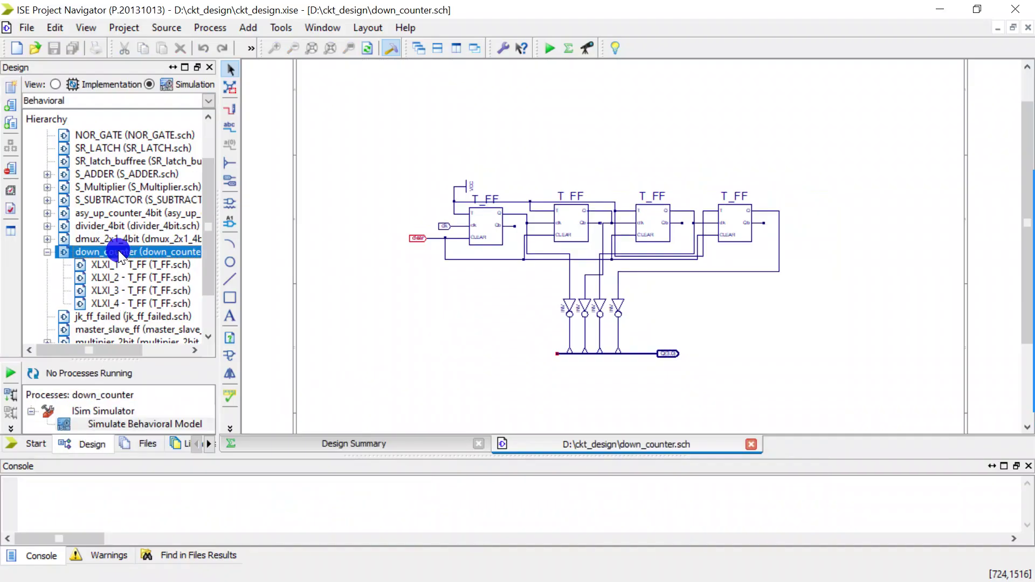
{"action": "double_click", "coordinate": [99, 419]}
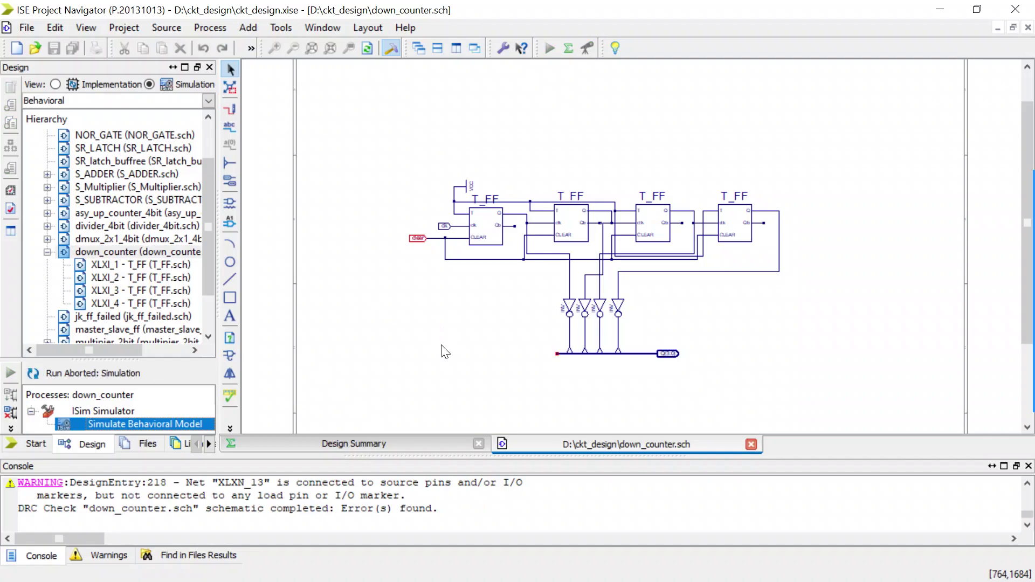
{"action": "scroll", "coordinate": [441, 513], "scroll_direction": "up", "scroll_amount": 1}
{"action": "scroll", "coordinate": [441, 513], "scroll_direction": "up", "scroll_amount": 5}
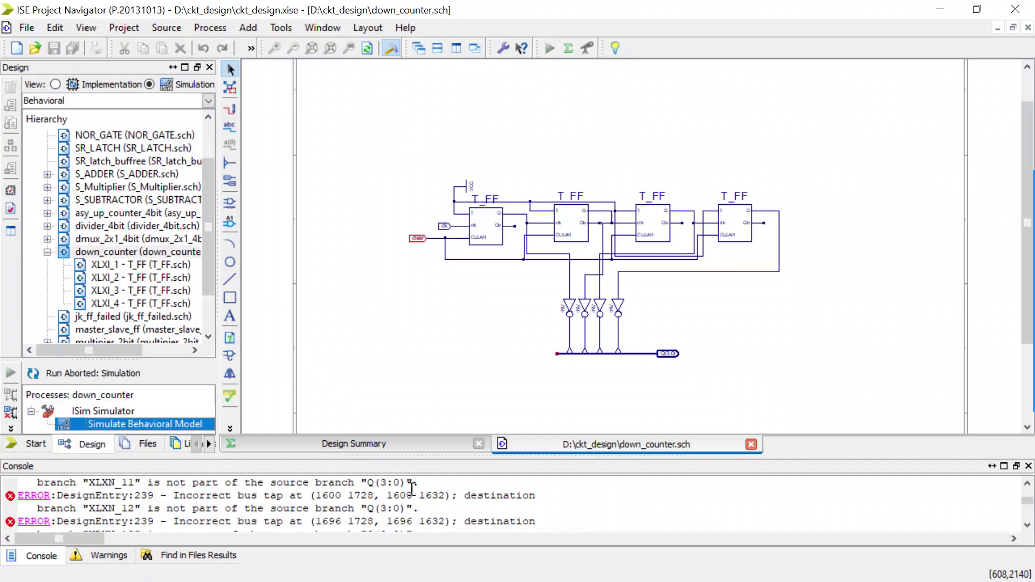
Set branch naming to start with Q(0) and increase the name after each named branch
{"action": "scroll", "coordinate": [655, 296], "scroll_direction": "up", "scroll_amount": 3}
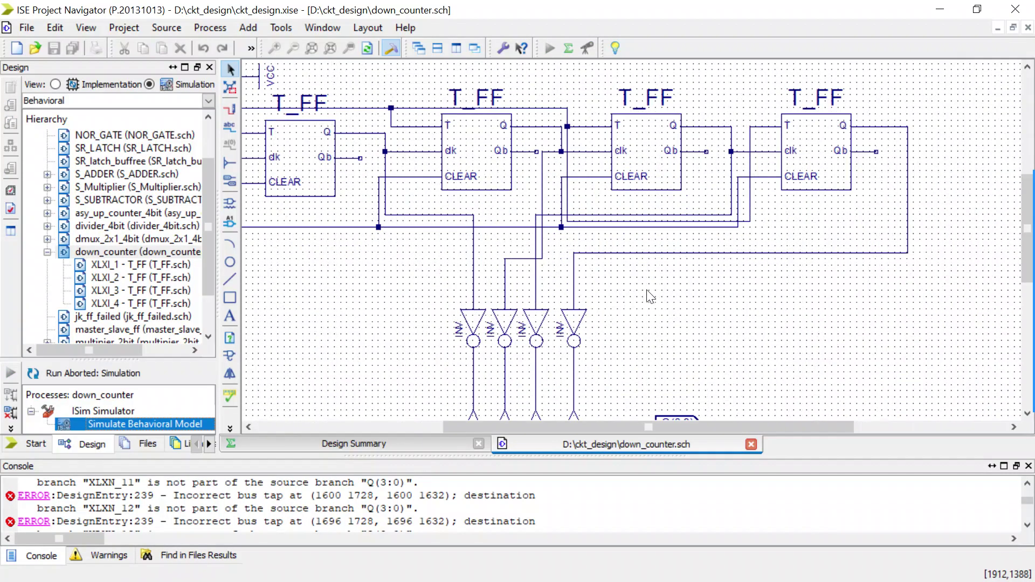
{"action": "scroll", "coordinate": [461, 249], "scroll_direction": "down", "scroll_amount": 4}
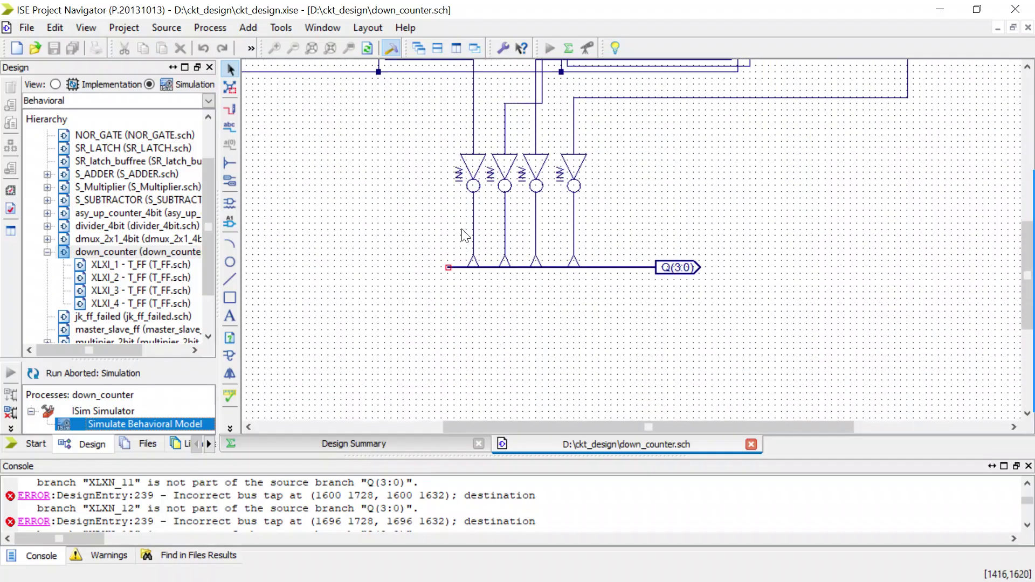
{"action": "left_click", "coordinate": [232, 124]}
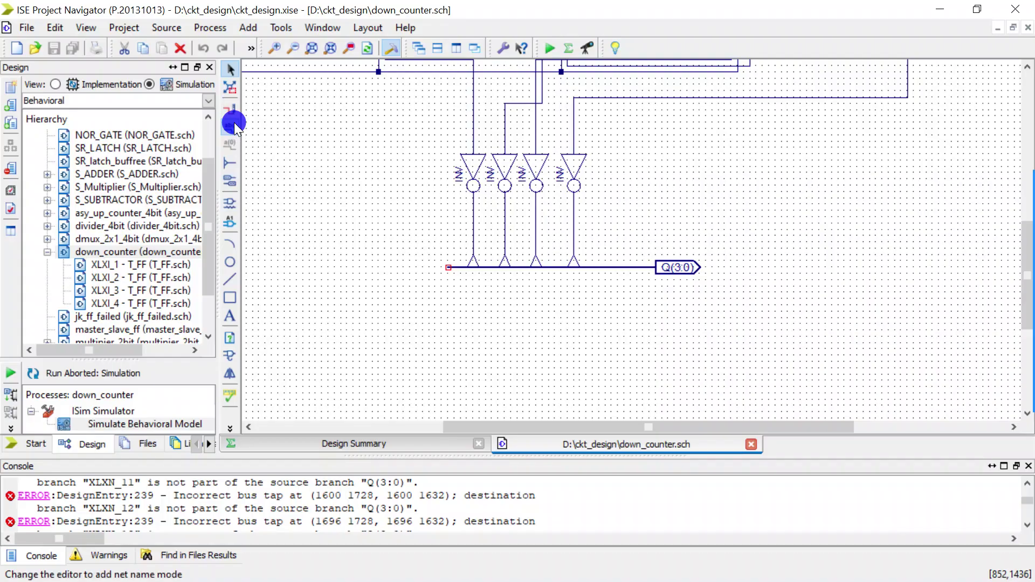
{"action": "left_click", "coordinate": [83, 297]}
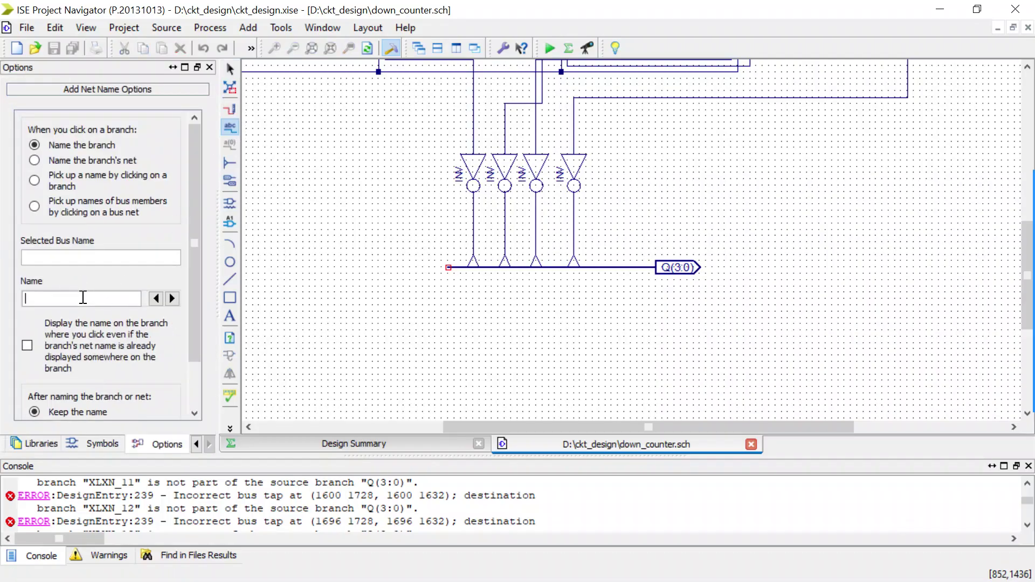
{"action": "type", "text": "Q("}
{"action": "key", "text": "BackSpace"}
{"action": "type", "text": "0)"}
{"action": "key", "text": "BackSpace"}
{"action": "key", "text": "BackSpace"}
{"action": "type", "text": "0)"}
{"action": "scroll", "coordinate": [77, 370], "scroll_direction": "down", "scroll_amount": 2}
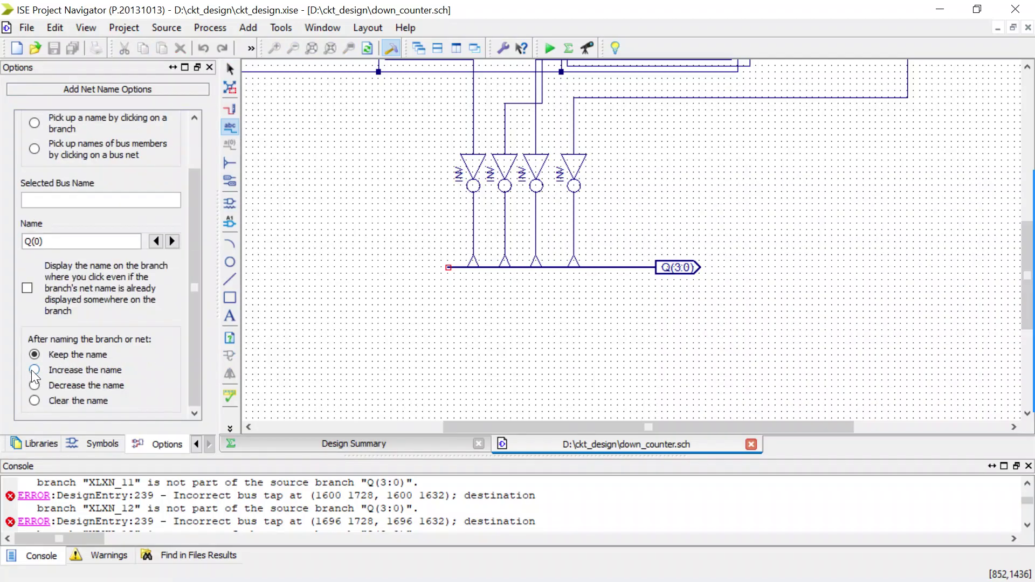
{"action": "scroll", "coordinate": [527, 208], "scroll_direction": "up", "scroll_amount": 2}
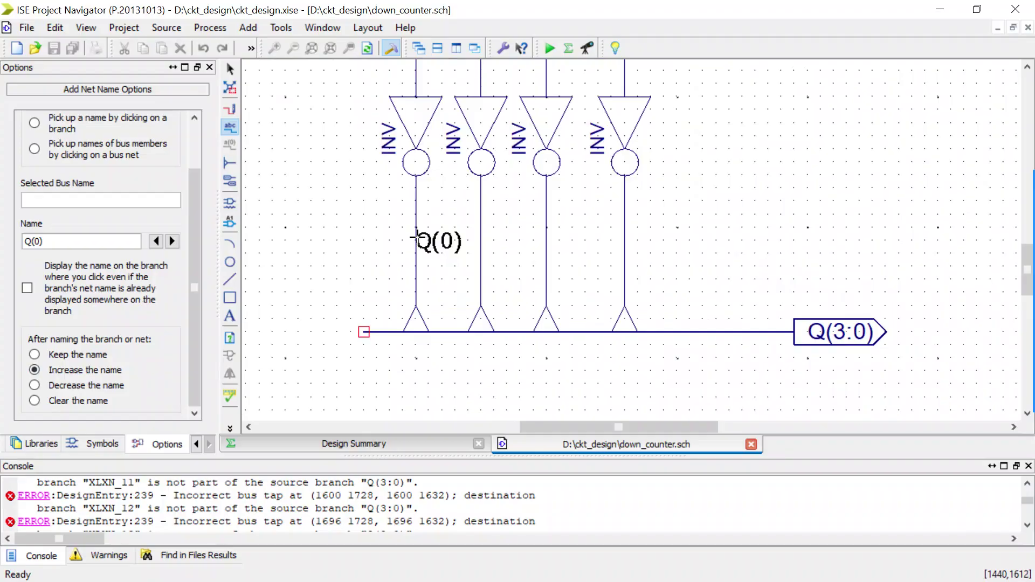
Name the four wires between the inverters and the bus taps Q(0), Q(1), Q(2) and Q(3), starting from the first inverter
{"action": "left_click", "coordinate": [415, 233]}
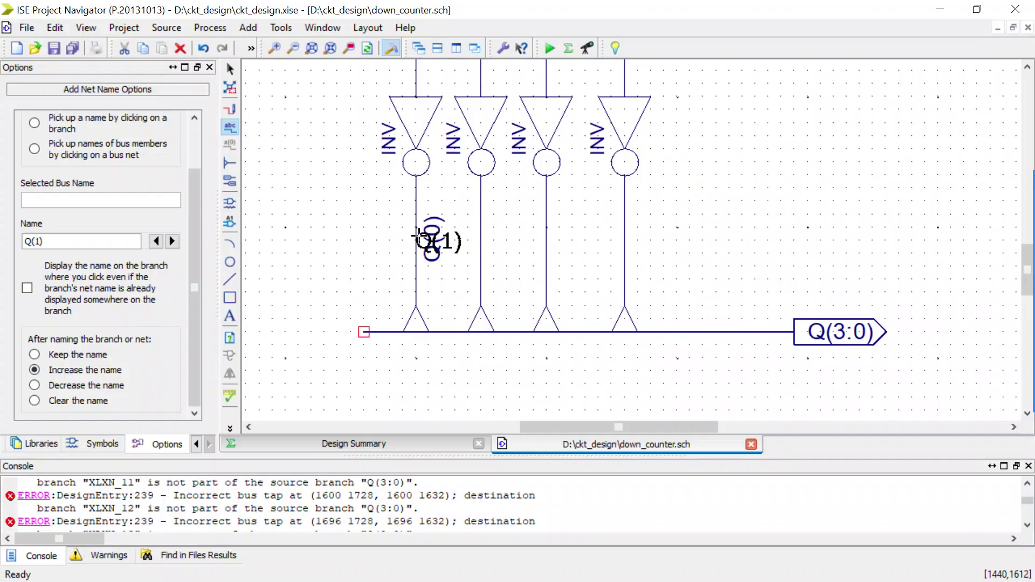
{"action": "left_click", "coordinate": [480, 230]}
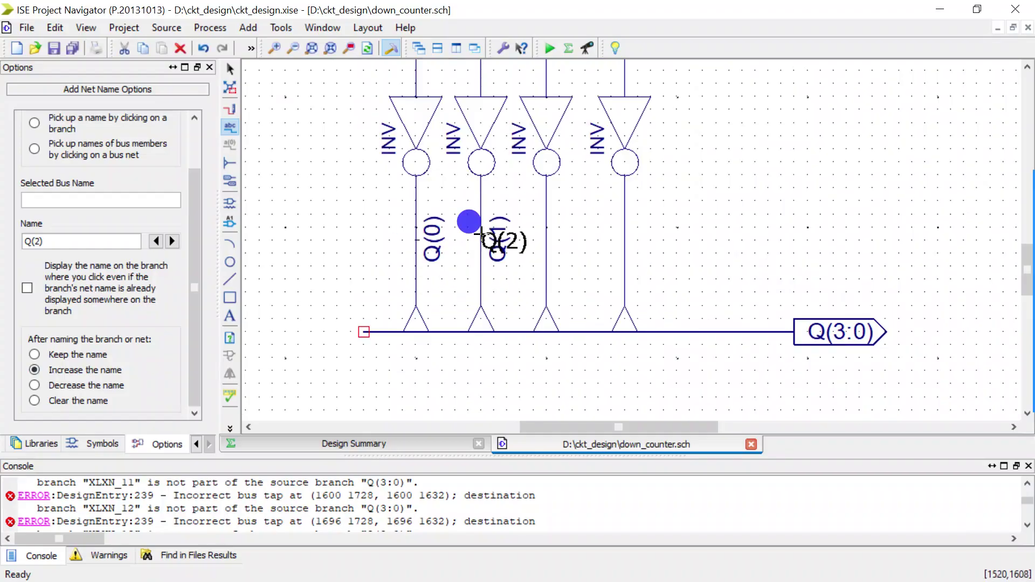
{"action": "left_click", "coordinate": [546, 228]}
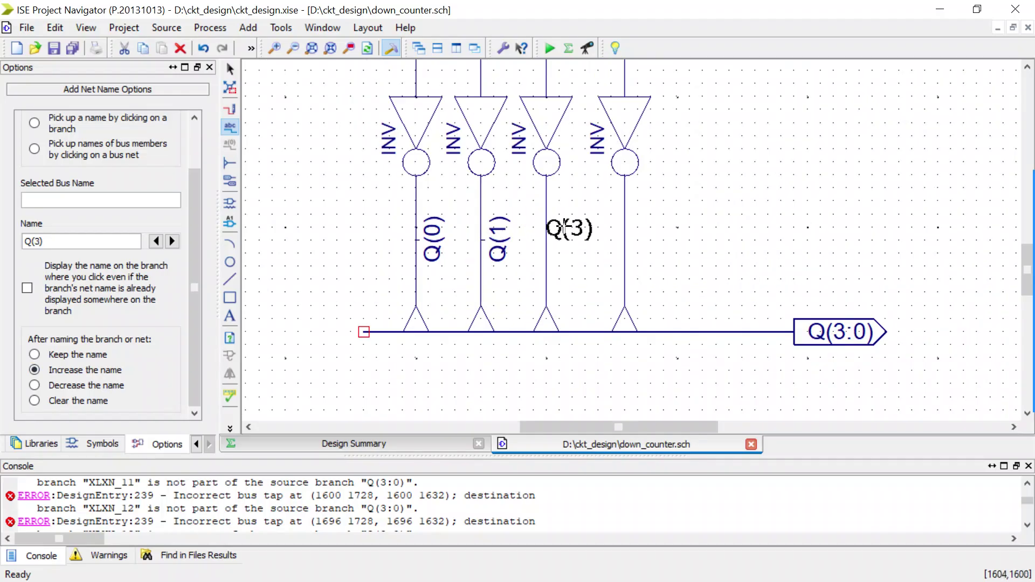
{"action": "left_click", "coordinate": [621, 228]}
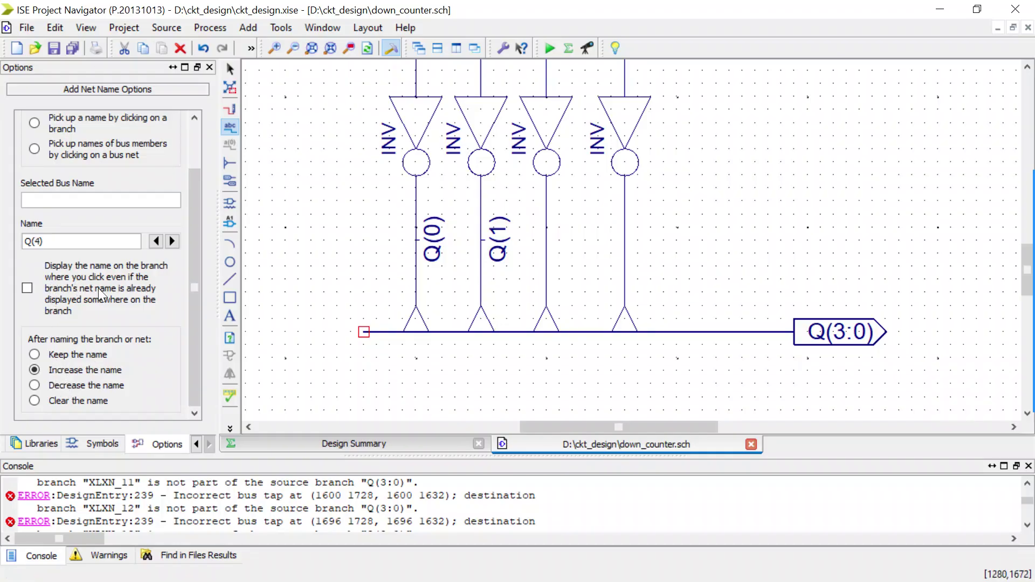
{"action": "double_click", "coordinate": [155, 240]}
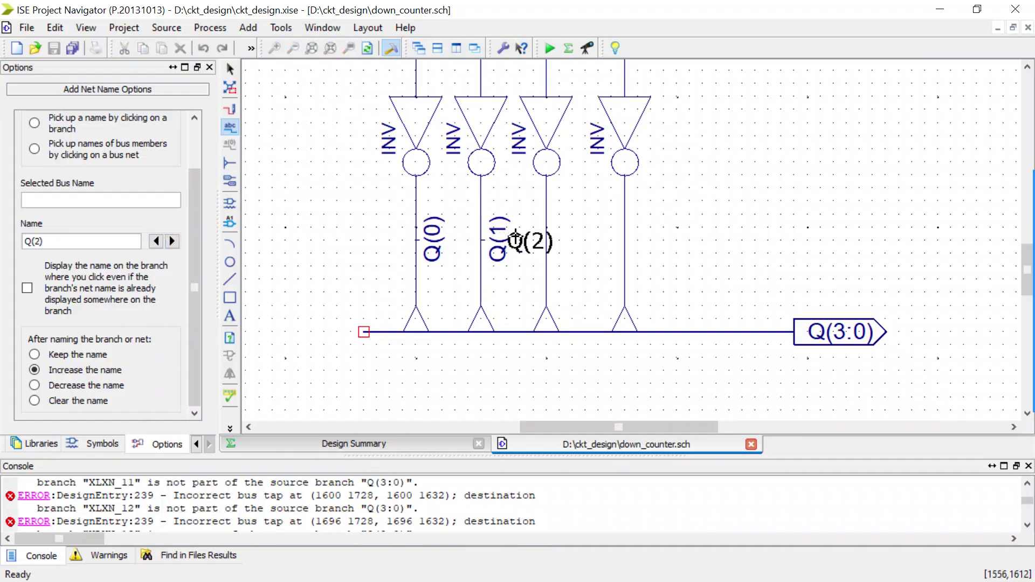
{"action": "left_click", "coordinate": [546, 244]}
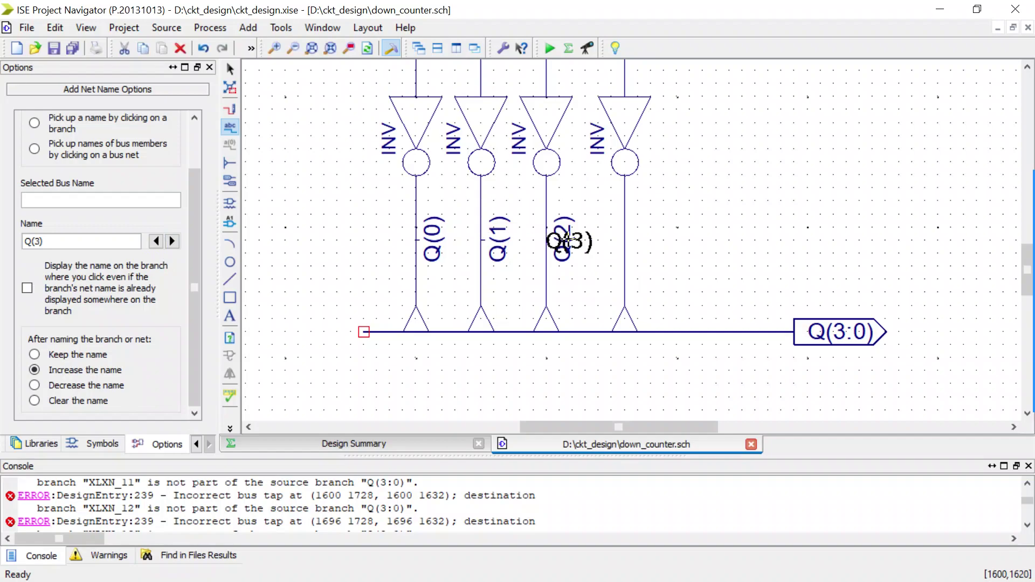
{"action": "left_click", "coordinate": [624, 240]}
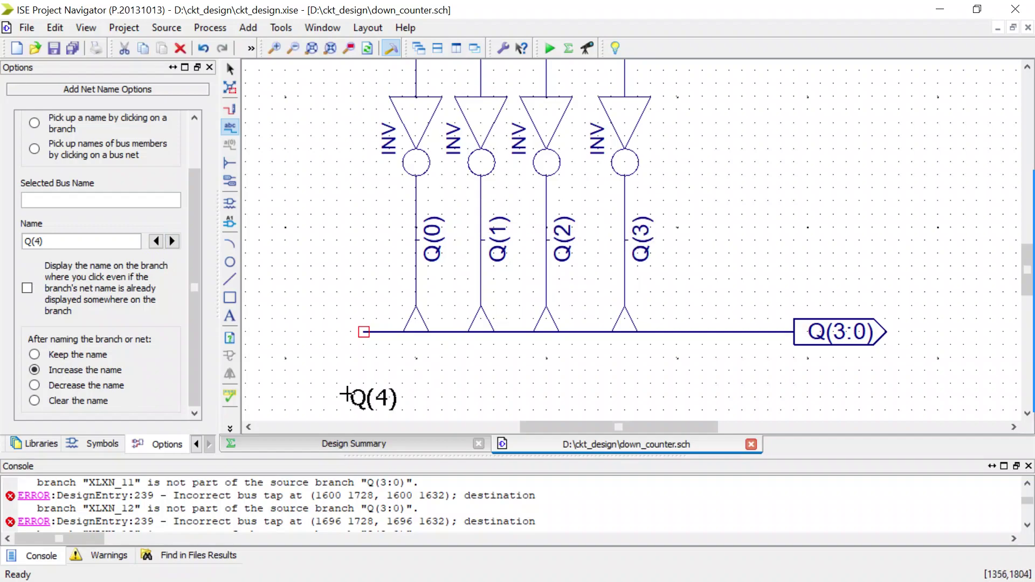
{"action": "key", "text": "Escape"}
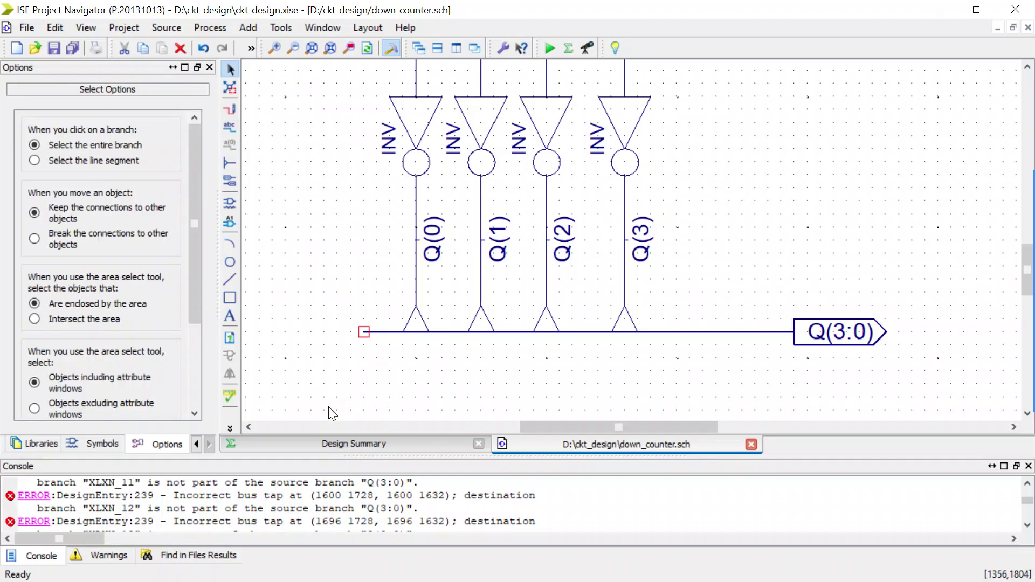
Rerun the behavioral simulation of down_counter with the named bus wires to open its waveform
{"action": "left_click", "coordinate": [196, 444]}
{"action": "left_click", "coordinate": [196, 444]}
{"action": "left_click", "coordinate": [196, 445]}
{"action": "left_click", "coordinate": [95, 442]}
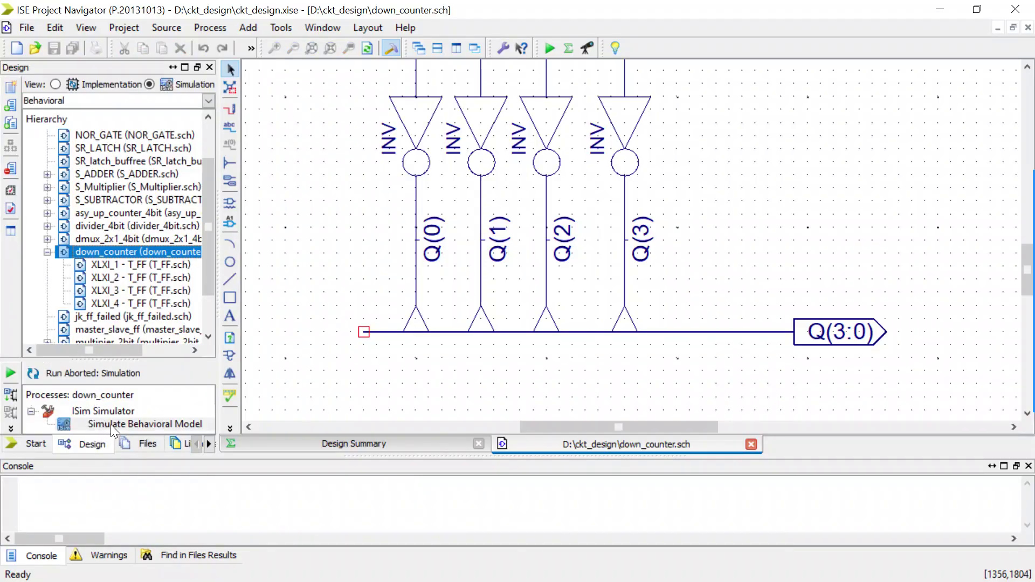
{"action": "double_click", "coordinate": [114, 424]}
{"action": "scroll", "coordinate": [409, 261], "scroll_direction": "down", "scroll_amount": 1}
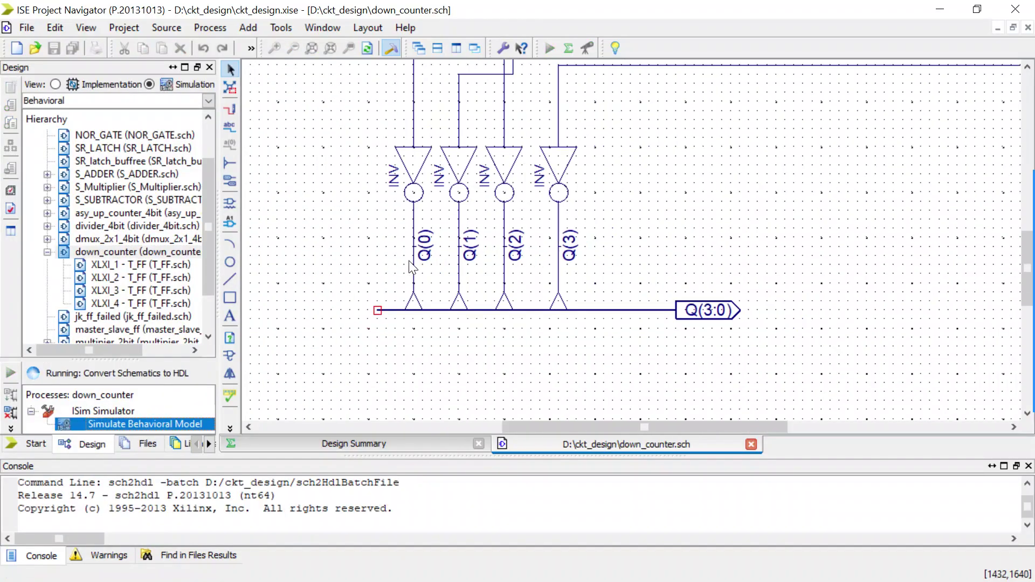
{"action": "scroll", "coordinate": [408, 260], "scroll_direction": "down", "scroll_amount": 3}
{"action": "scroll", "coordinate": [409, 260], "scroll_direction": "down", "scroll_amount": 2}
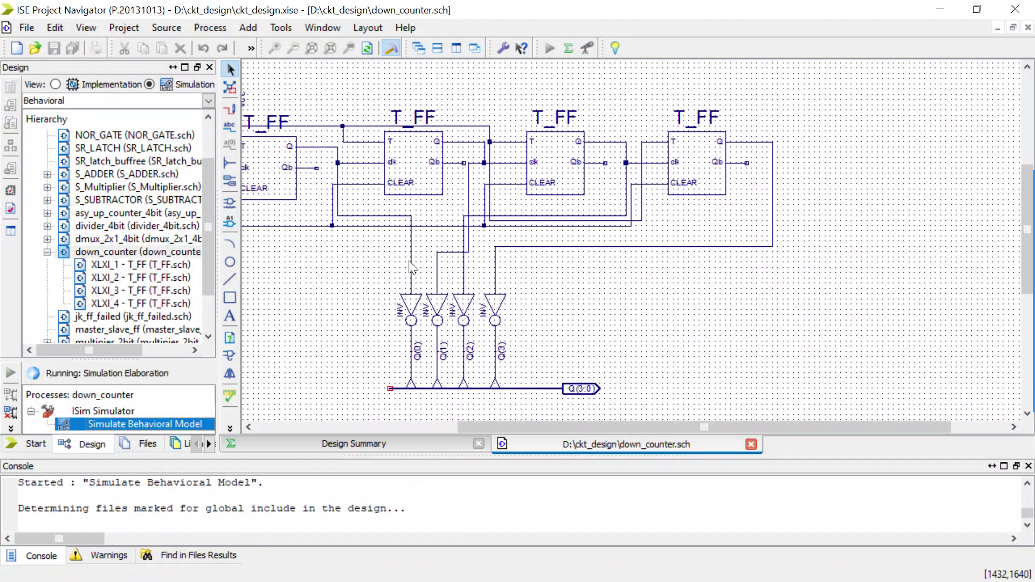
{"action": "scroll", "coordinate": [410, 265], "scroll_direction": "down", "scroll_amount": 1}
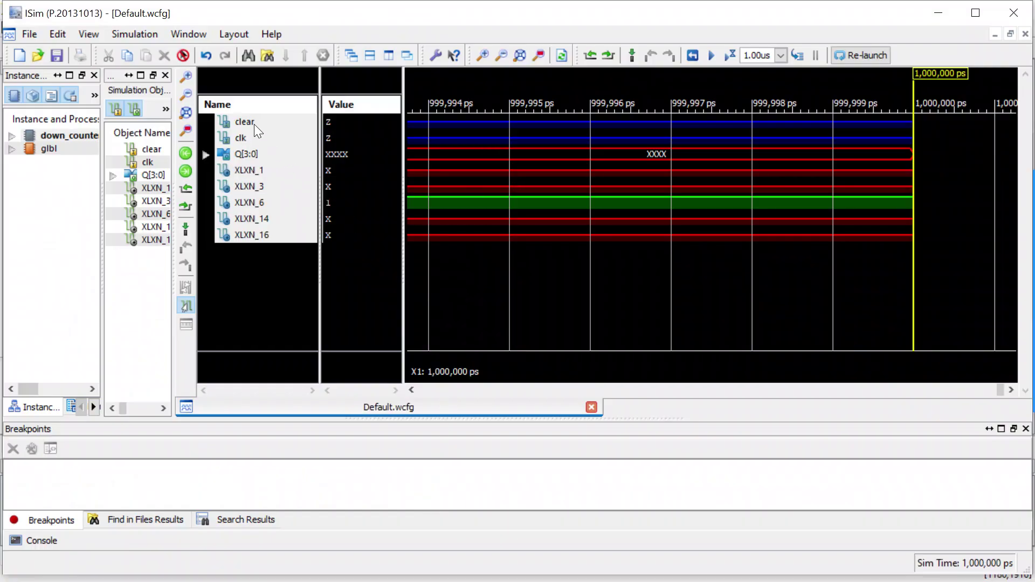
Force the clear signal to a constant value of 0
{"action": "right_click", "coordinate": [248, 121]}
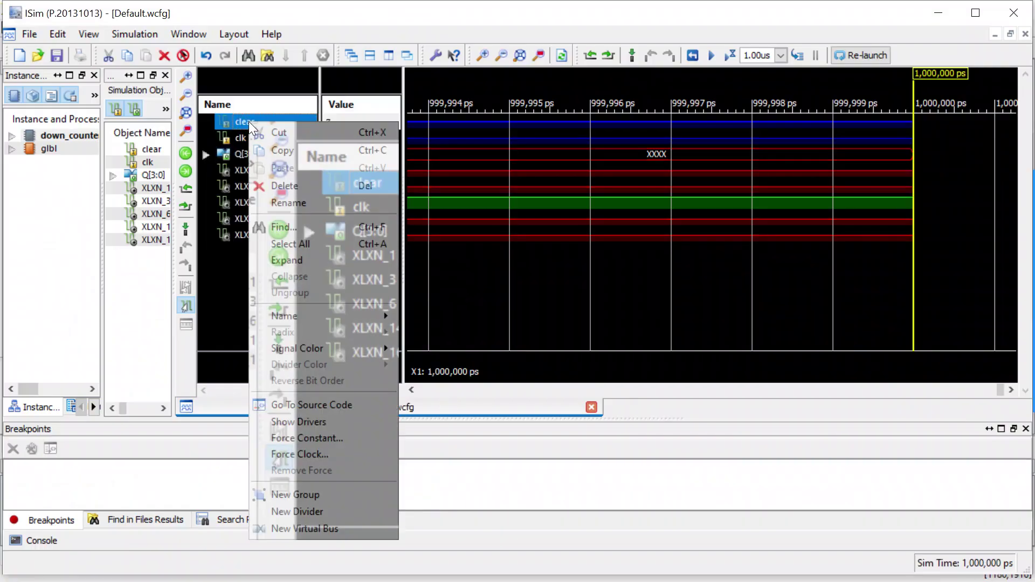
{"action": "left_click", "coordinate": [323, 443]}
{"action": "left_click", "coordinate": [561, 312]}
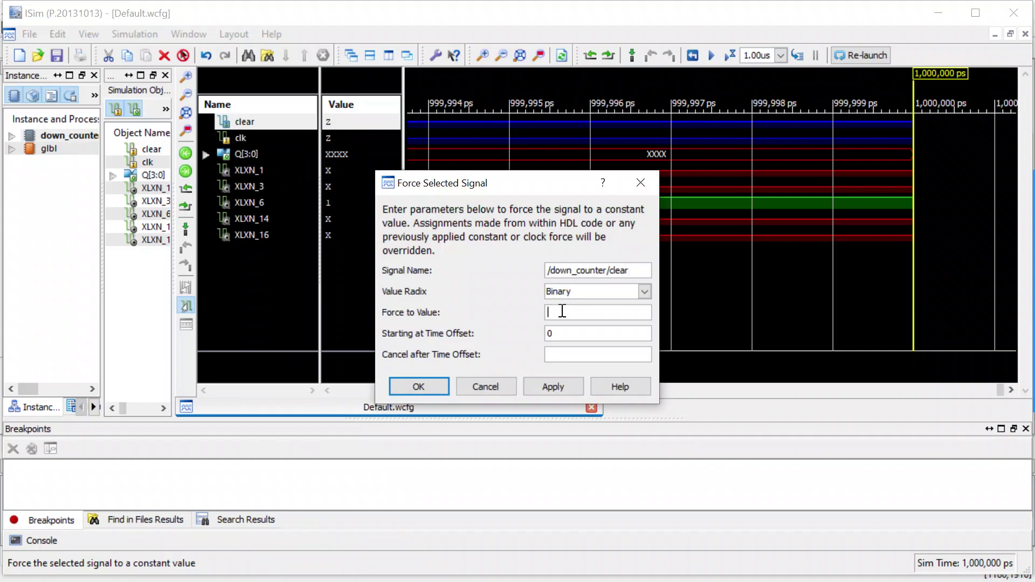
{"action": "key", "text": "Escape"}
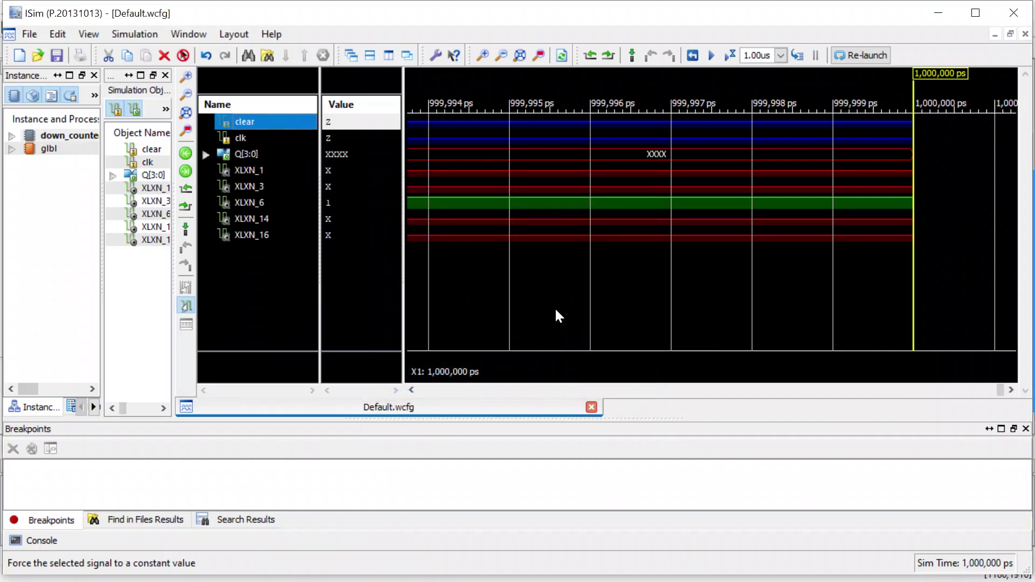
Force a clock on clk with leading edge value 0, trailing edge value 1 and a period of 1.00us
{"action": "left_click", "coordinate": [244, 138]}
{"action": "right_click", "coordinate": [246, 139]}
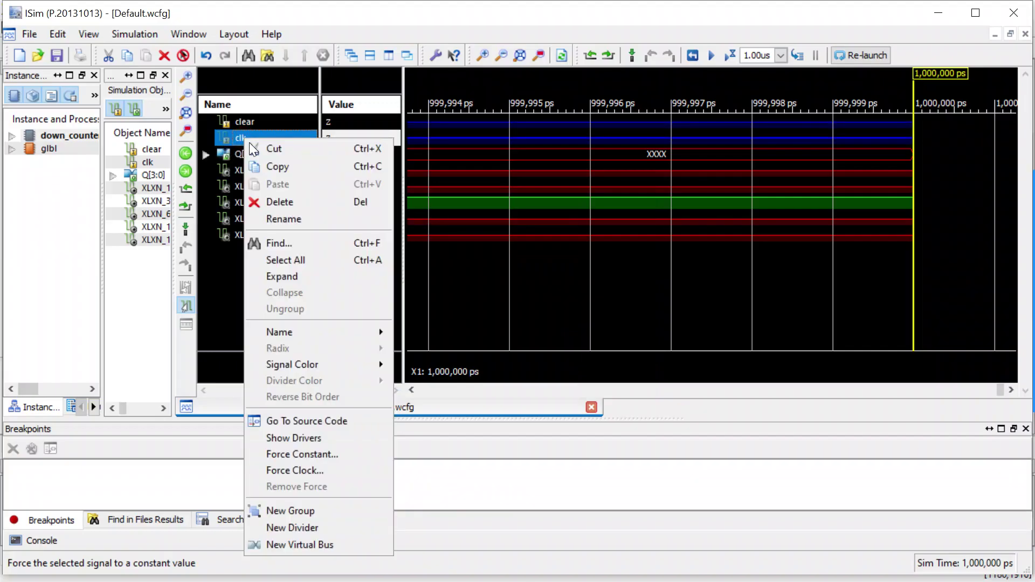
{"action": "left_click", "coordinate": [321, 475]}
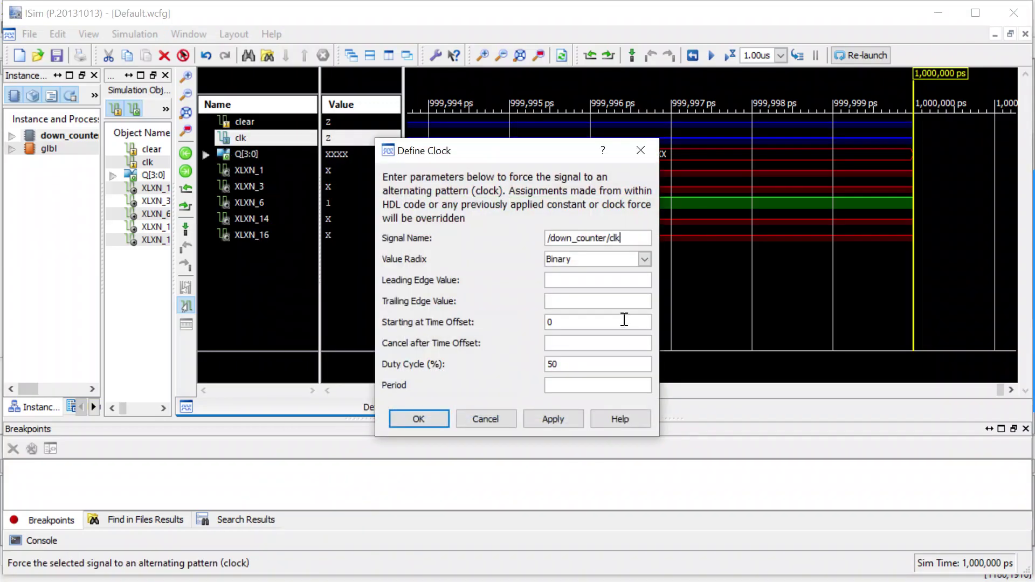
{"action": "left_click", "coordinate": [596, 280]}
{"action": "type", "text": "0"}
{"action": "key", "text": "Tab"}
{"action": "type", "text": "1"}
{"action": "key", "text": "Tab"}
{"action": "key", "text": "Tab"}
{"action": "type", "text": "1.00"}
{"action": "type", "text": "u"}
{"action": "type", "text": "s"}
{"action": "left_click", "coordinate": [435, 418]}
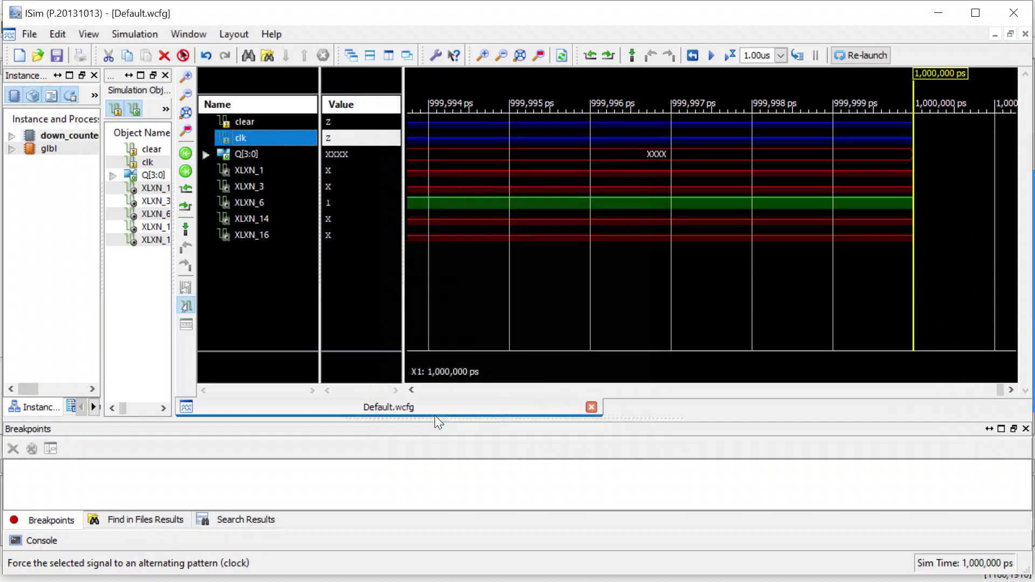
Run the simulation for 1.00us and fit the waveform from 0 to 2,000 ns in view
{"action": "left_click", "coordinate": [731, 54]}
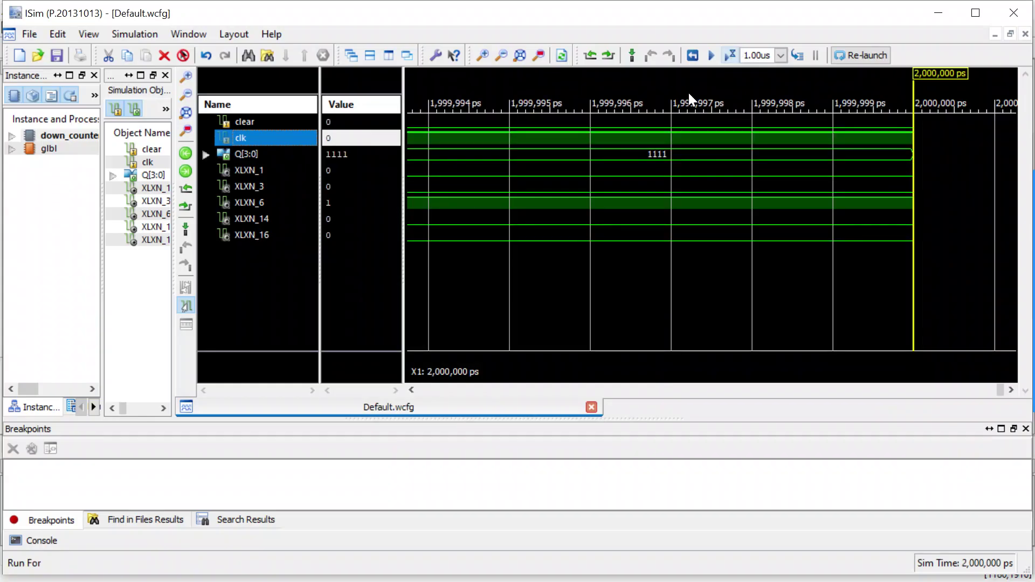
{"action": "scroll", "coordinate": [498, 280], "scroll_direction": "down", "scroll_amount": 10}
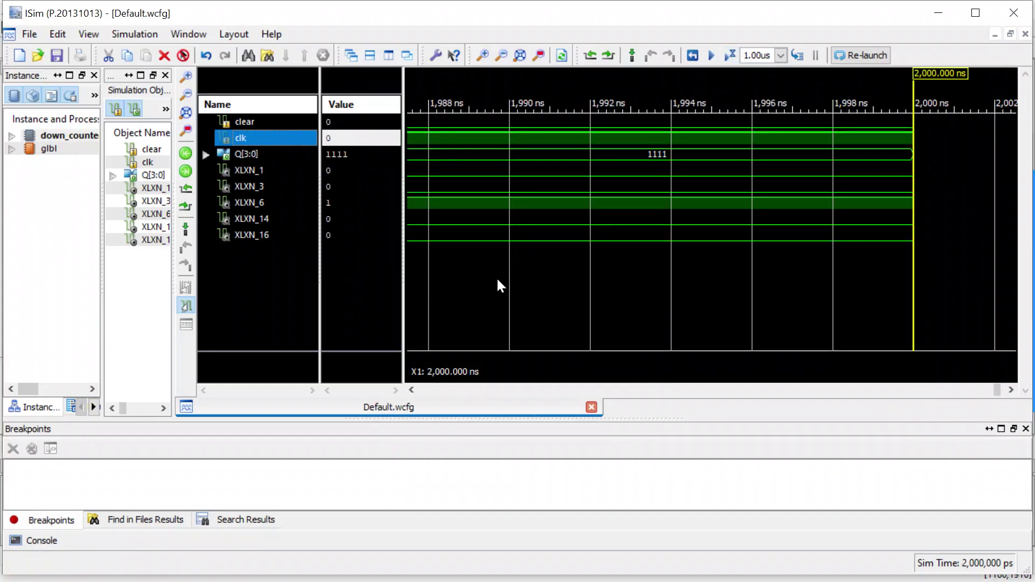
{"action": "scroll", "coordinate": [497, 281], "scroll_direction": "down", "scroll_amount": 3}
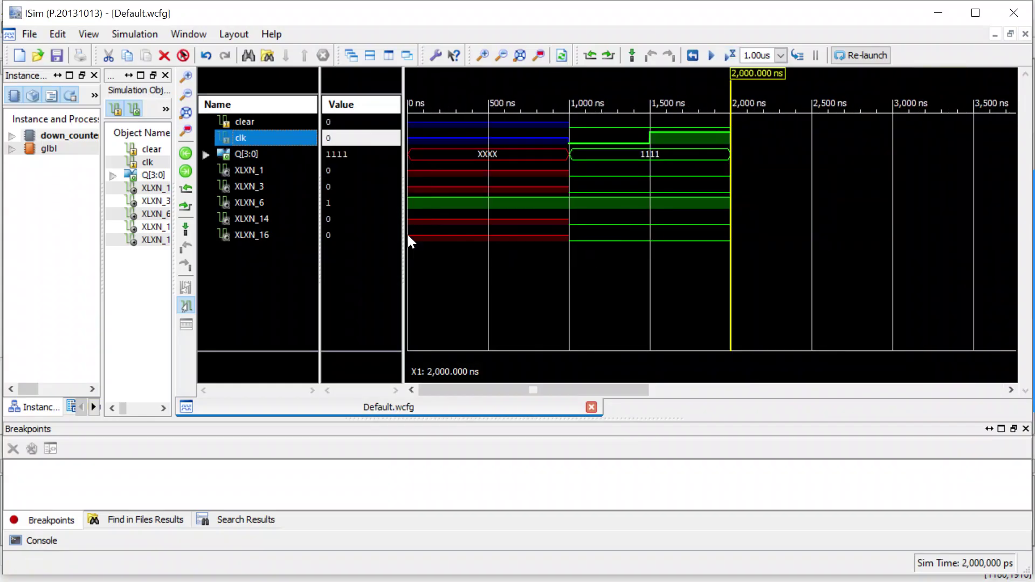
Change the radix of the Q[3:0] bus to unsigned decimal and put the waveform cursor at 2,000 ns
{"action": "left_click", "coordinate": [257, 152]}
{"action": "right_click", "coordinate": [258, 153]}
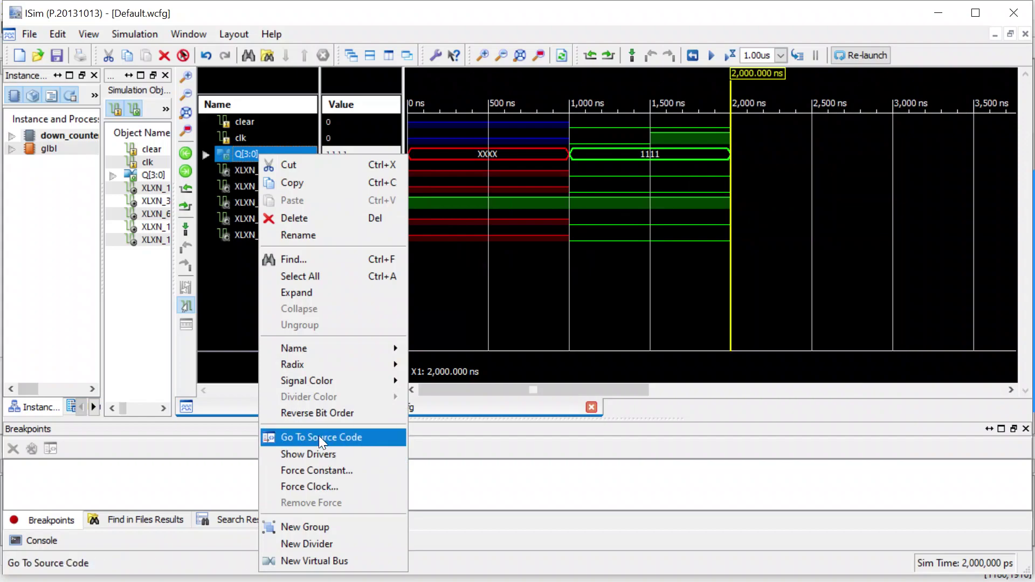
{"action": "mouse_move", "coordinate": [323, 364]}
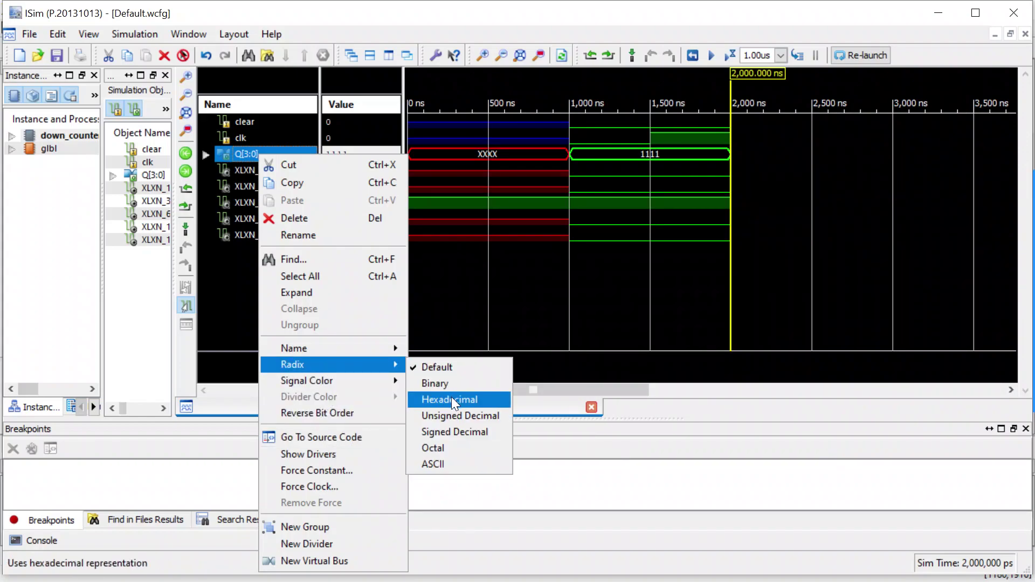
{"action": "left_click", "coordinate": [457, 415]}
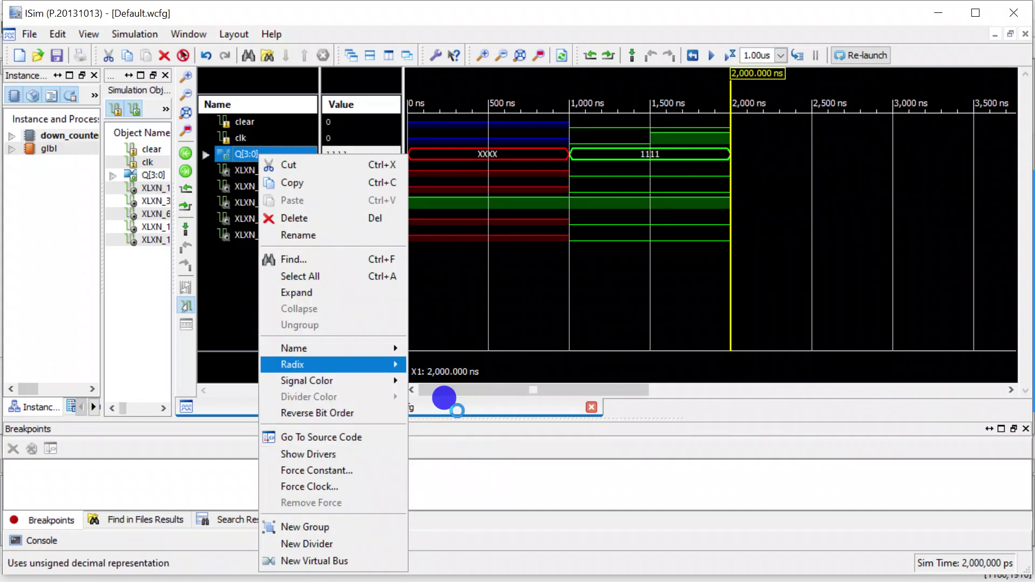
{"action": "left_click_drag", "start_coordinate": [506, 150], "coordinate": [584, 82]}
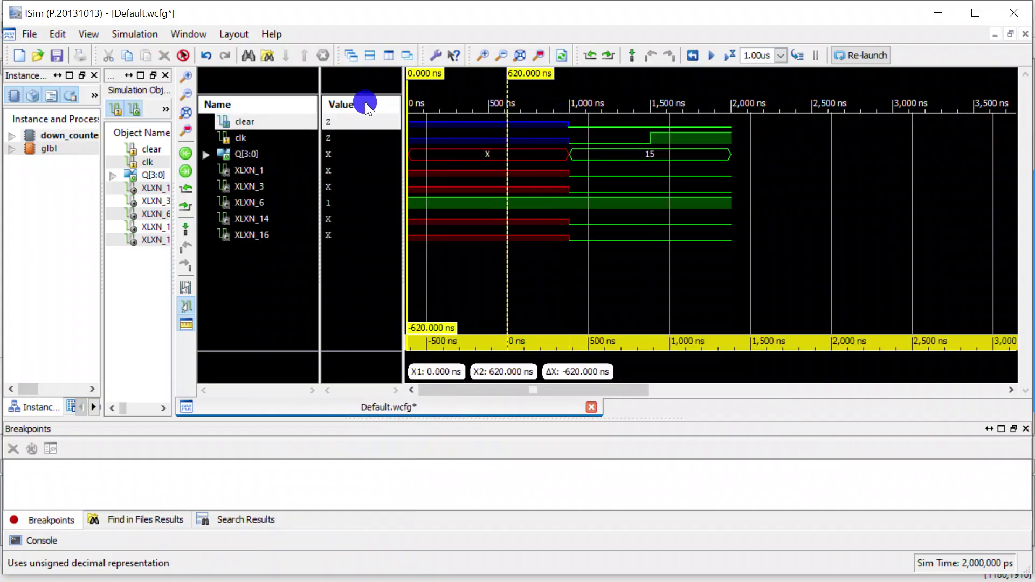
{"action": "left_click", "coordinate": [729, 138]}
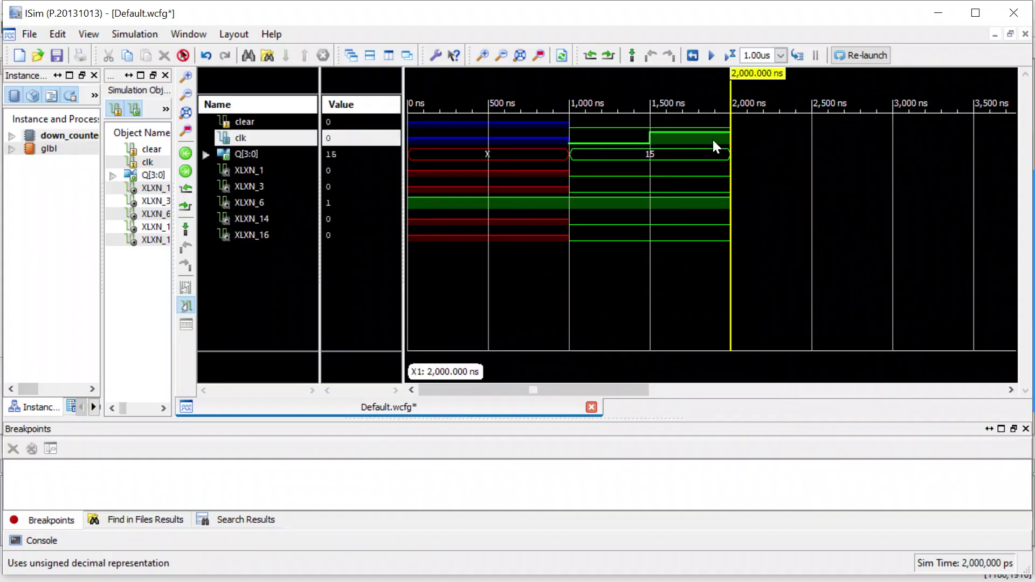
Force the clear signal to a constant value of 1
{"action": "left_click", "coordinate": [246, 121]}
{"action": "right_click", "coordinate": [247, 121]}
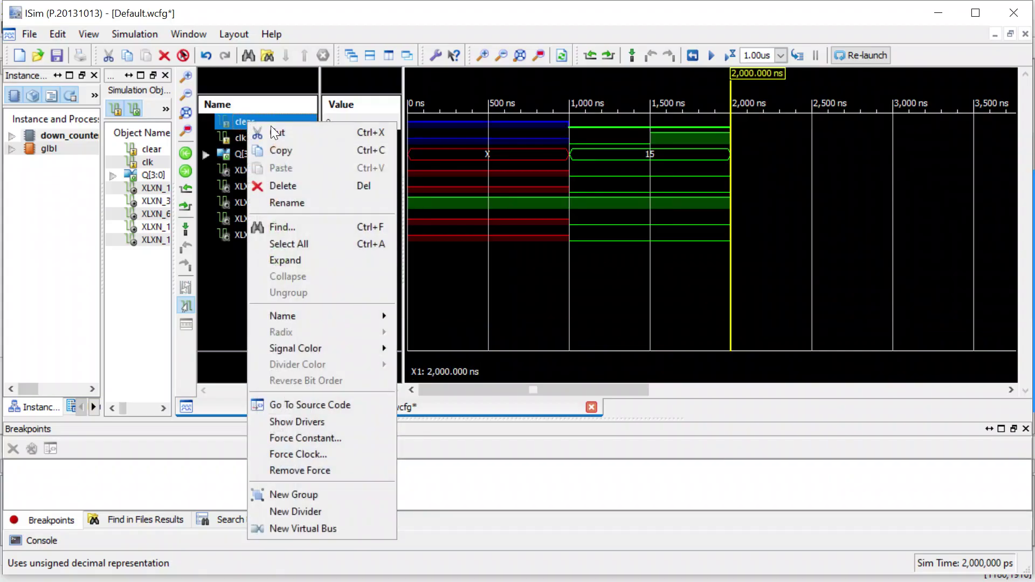
{"action": "left_click", "coordinate": [297, 437]}
{"action": "left_click", "coordinate": [565, 314]}
{"action": "type", "text": "1"}
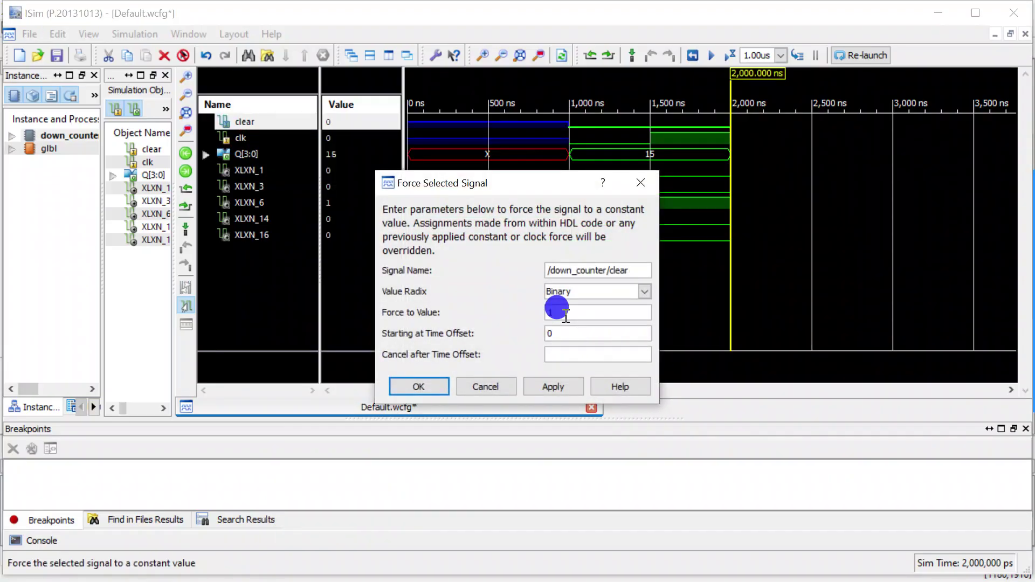
{"action": "key", "text": "Return"}
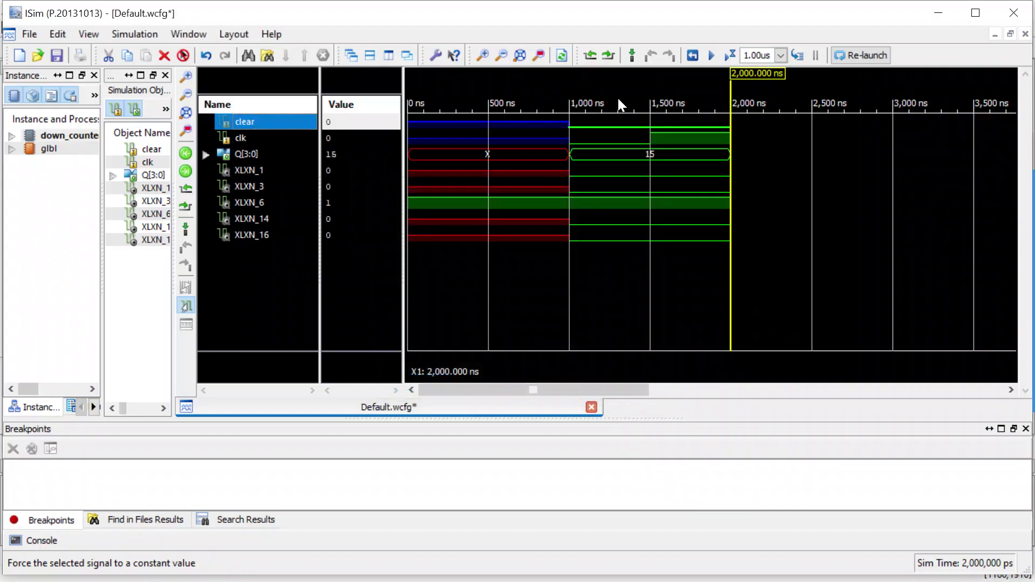
Advance the simulation in 1.00us increments to 22 us and show the whole Q[3:0] count sequence
{"action": "left_click", "coordinate": [733, 52]}
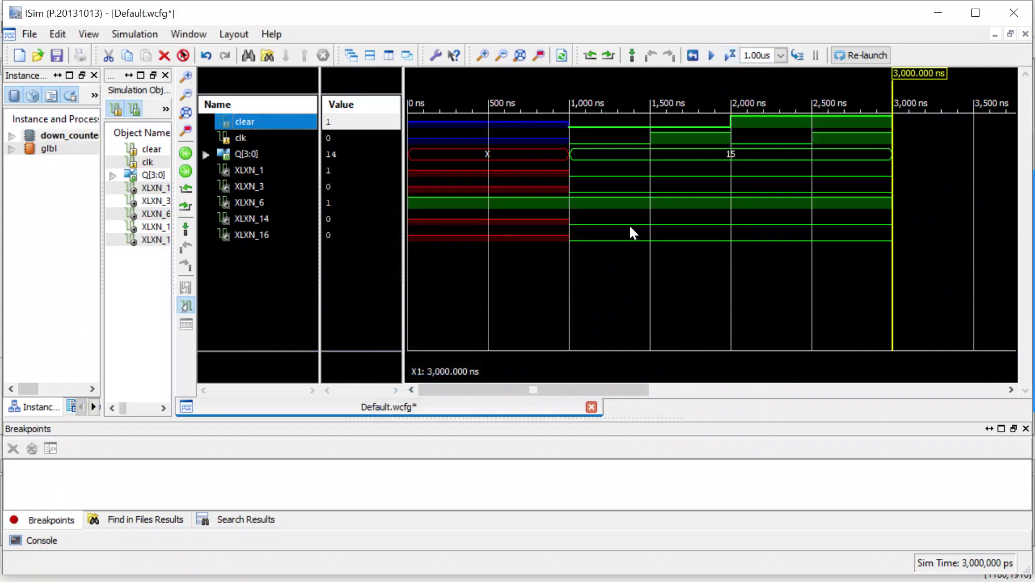
{"action": "scroll", "coordinate": [629, 227], "scroll_direction": "down", "scroll_amount": 2}
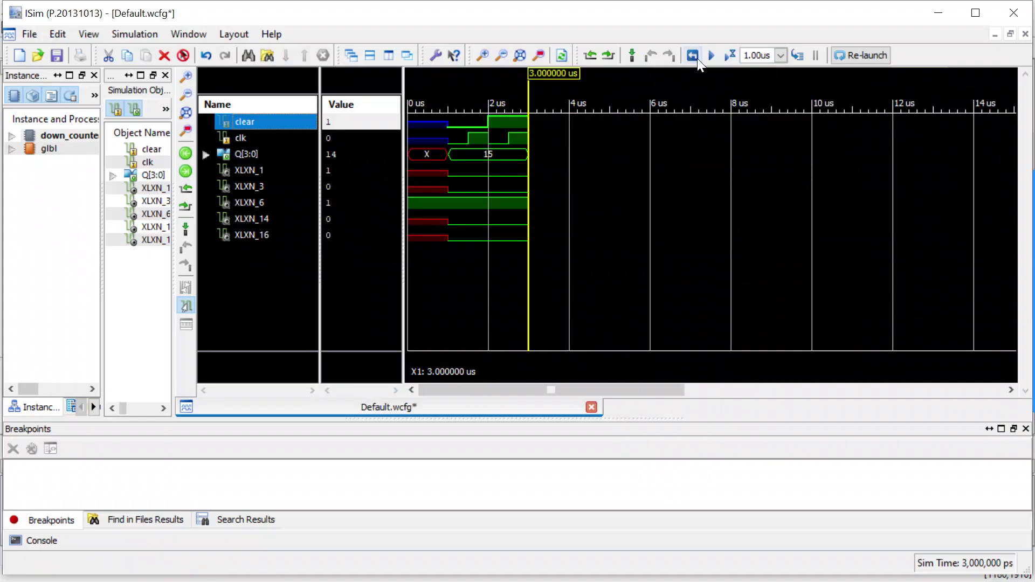
{"action": "left_click", "coordinate": [733, 52]}
{"action": "left_click", "coordinate": [733, 54]}
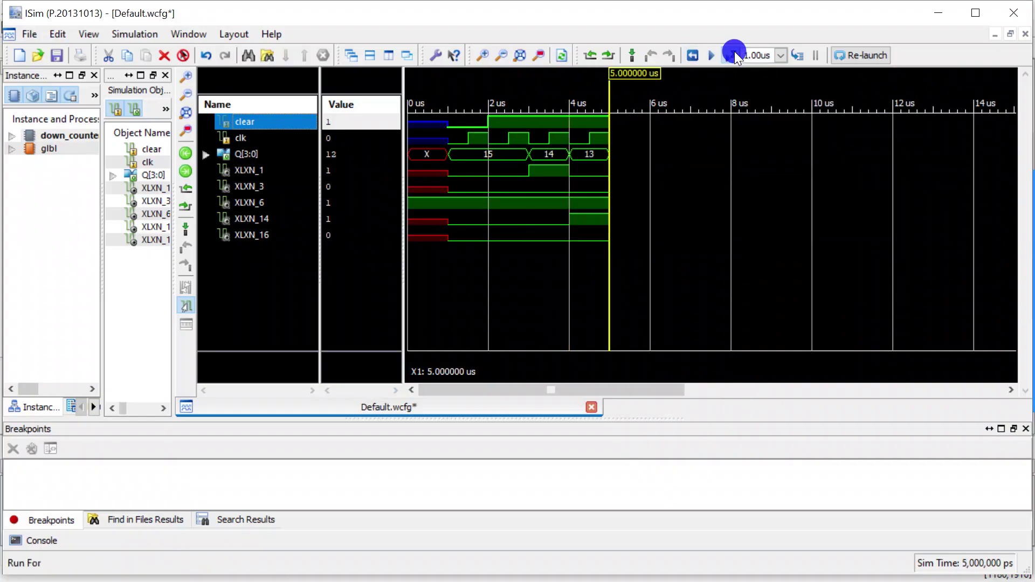
{"action": "left_click", "coordinate": [733, 54]}
{"action": "left_click", "coordinate": [733, 54]}
{"action": "left_click", "coordinate": [733, 54]}
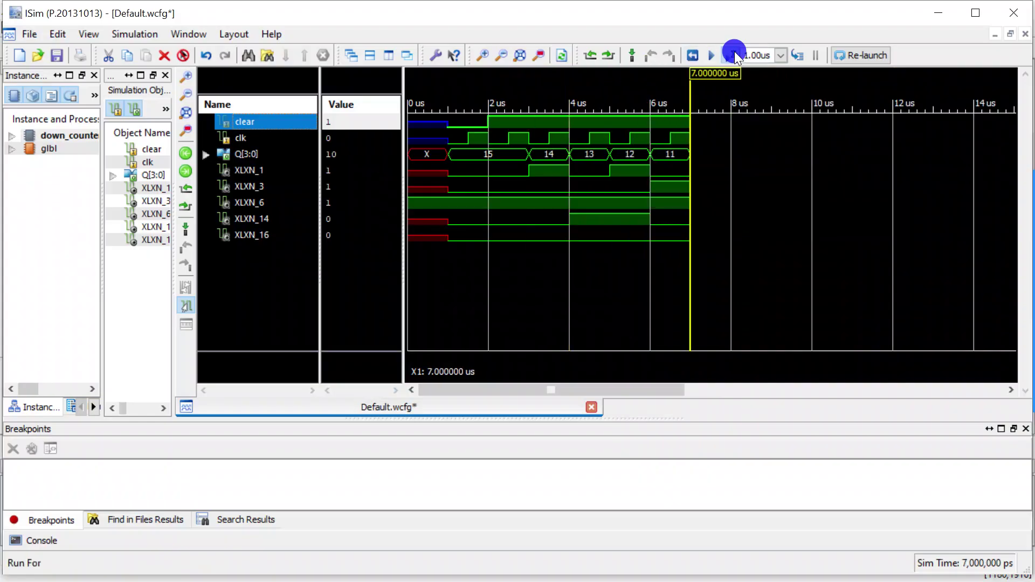
{"action": "left_click", "coordinate": [734, 52]}
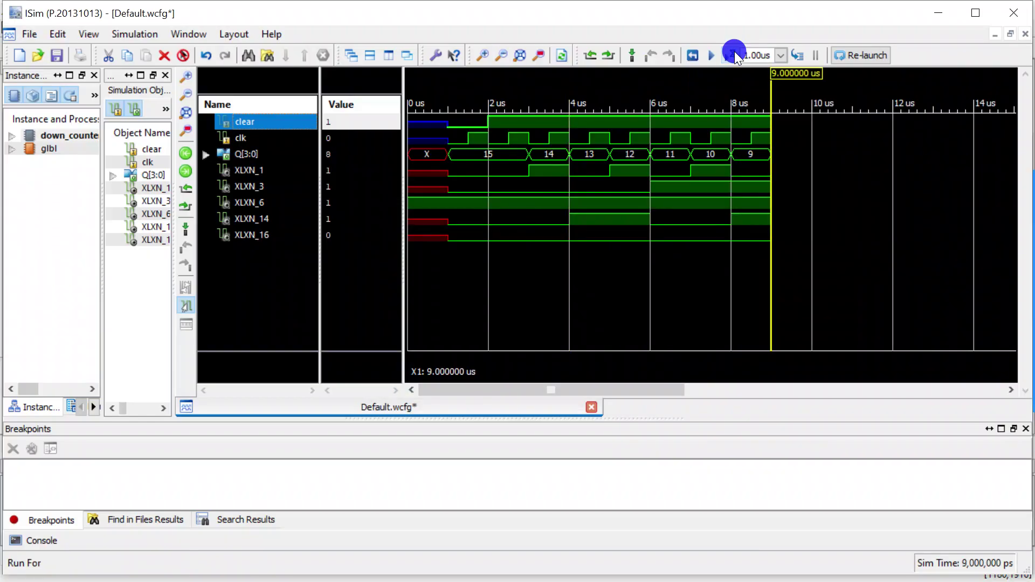
{"action": "left_click", "coordinate": [734, 51]}
{"action": "left_click", "coordinate": [733, 54]}
{"action": "left_click", "coordinate": [733, 54]}
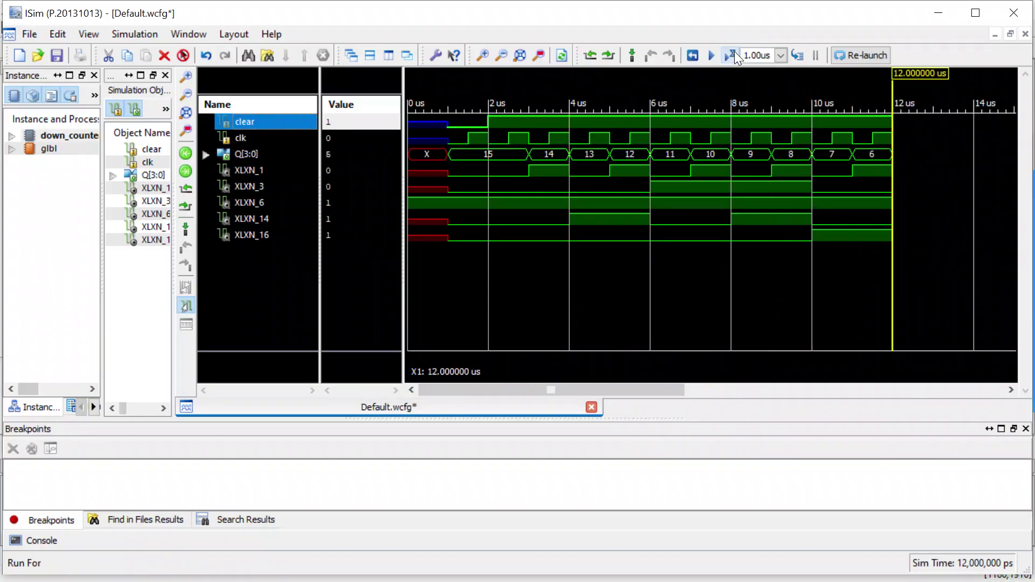
{"action": "left_click", "coordinate": [734, 53]}
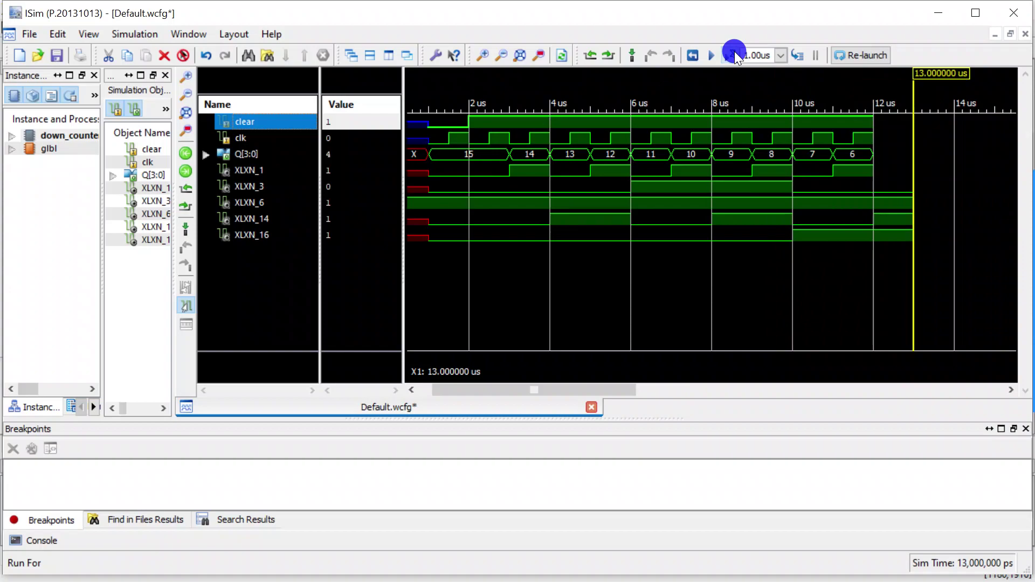
{"action": "left_click", "coordinate": [734, 53]}
{"action": "left_click", "coordinate": [734, 53]}
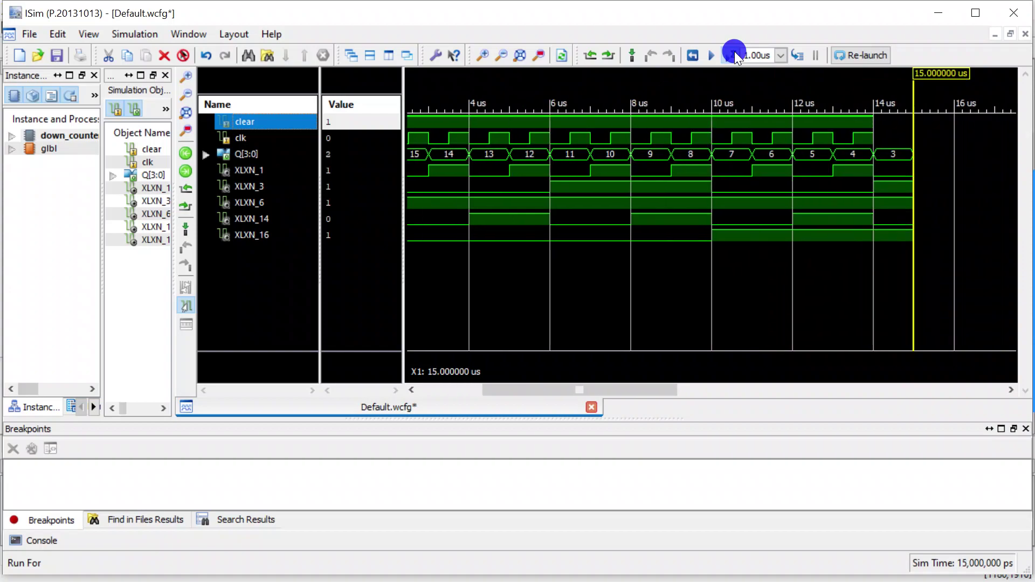
{"action": "left_click", "coordinate": [734, 52]}
{"action": "left_click", "coordinate": [734, 53]}
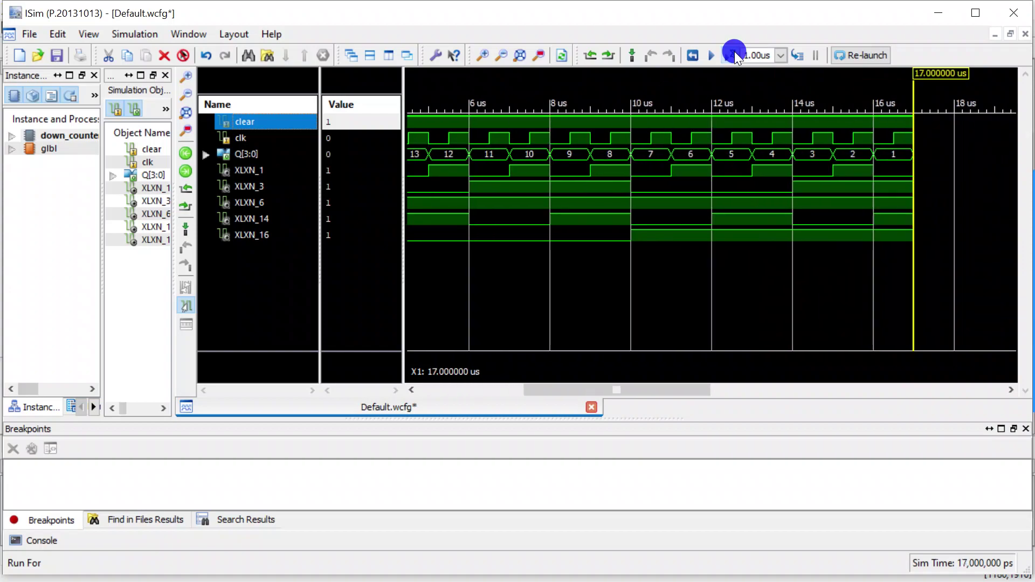
{"action": "left_click", "coordinate": [734, 53]}
{"action": "left_click", "coordinate": [734, 53]}
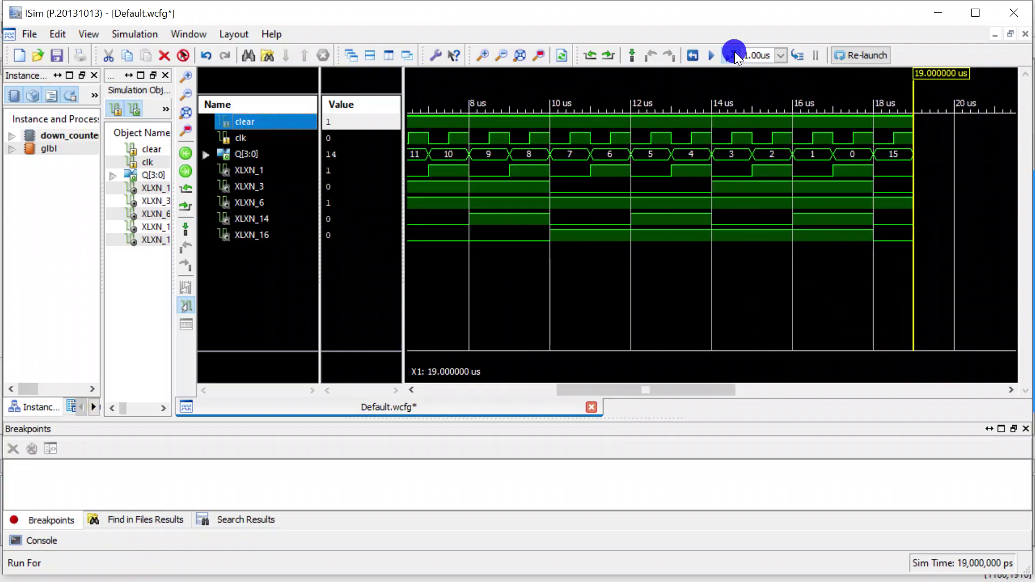
{"action": "left_click", "coordinate": [734, 53]}
{"action": "left_click", "coordinate": [734, 53]}
{"action": "left_click", "coordinate": [734, 53]}
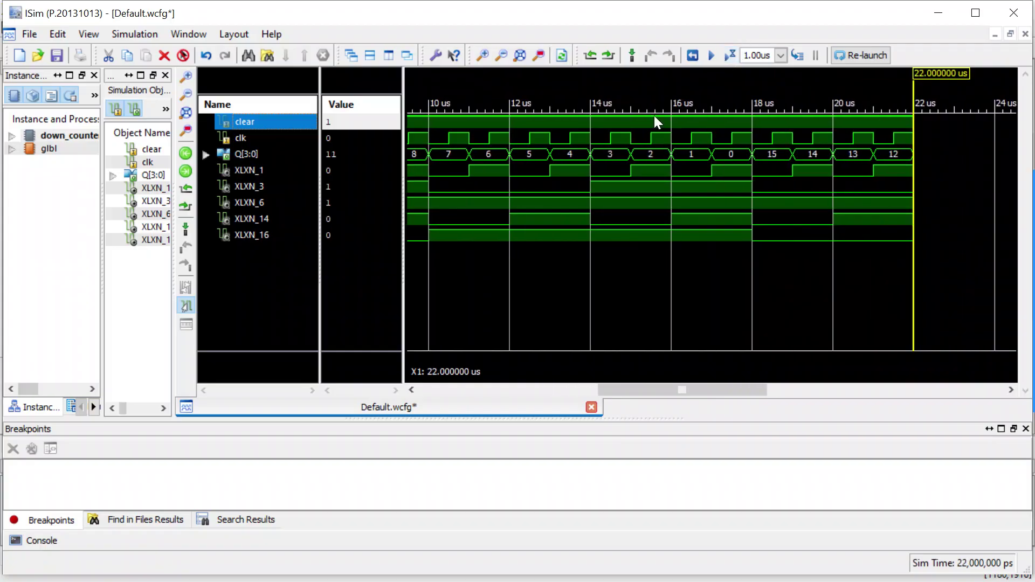
{"action": "scroll", "coordinate": [532, 308], "scroll_direction": "down", "scroll_amount": 3}
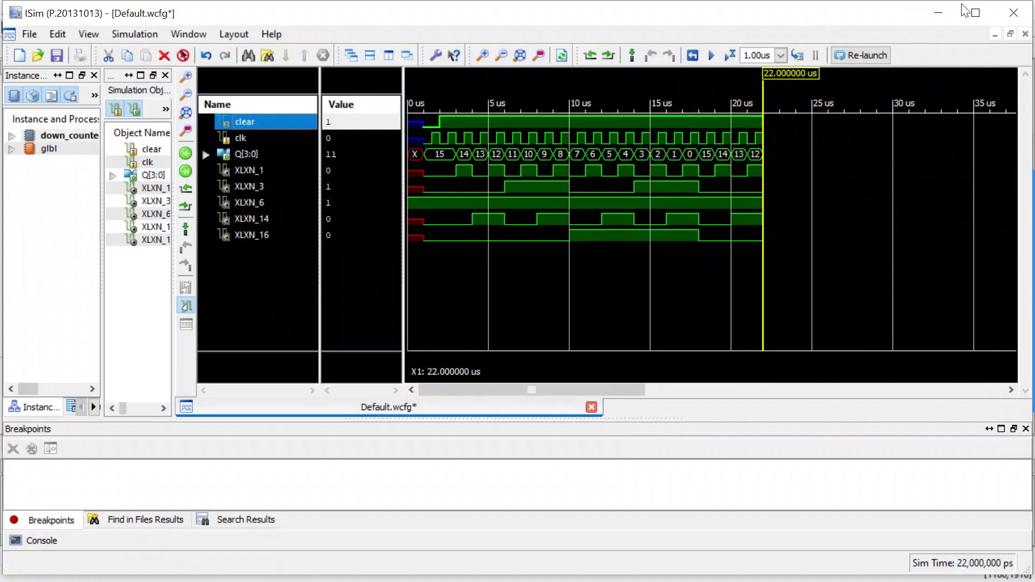
Exit the simulator, confirming the exit, and return to the down_counter schematic
{"action": "left_click", "coordinate": [1018, 16]}
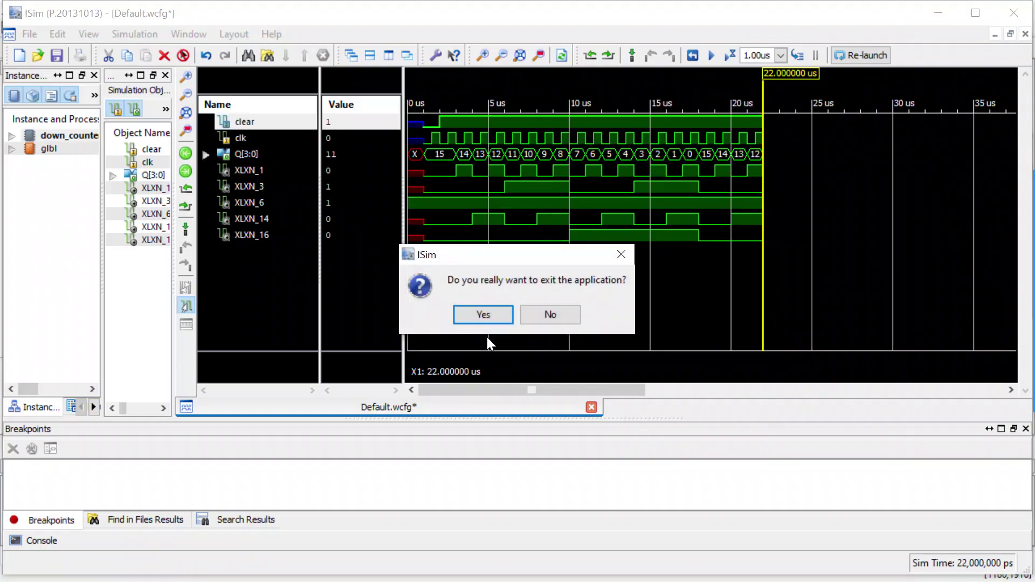
{"action": "left_click", "coordinate": [499, 313]}
{"action": "left_click", "coordinate": [499, 312]}
Delete the four inverters between the flip-flop output wires and the Q(3:0) bus taps
{"action": "scroll", "coordinate": [504, 321], "scroll_direction": "up", "scroll_amount": 2}
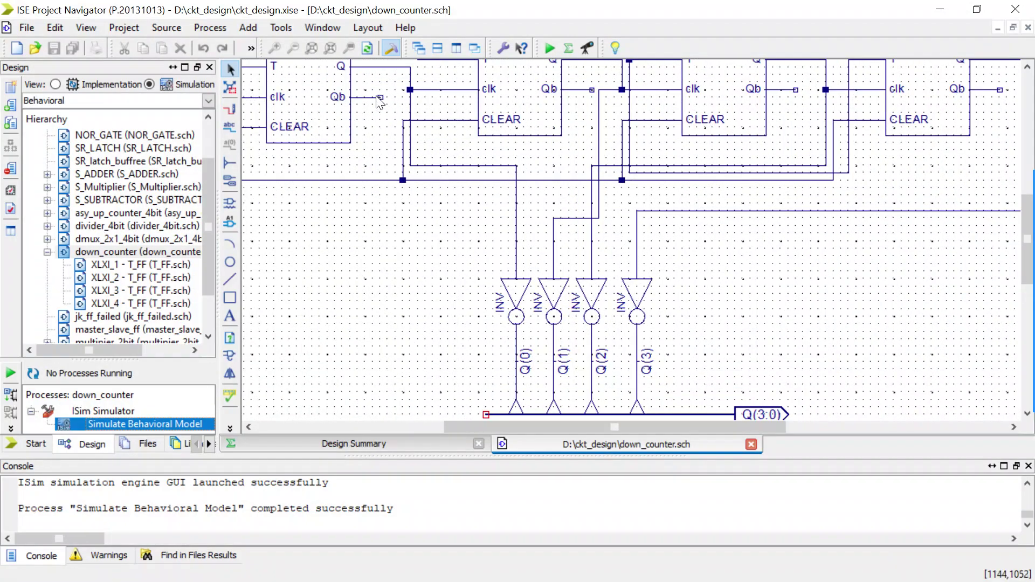
{"action": "mouse_move", "coordinate": [381, 101]}
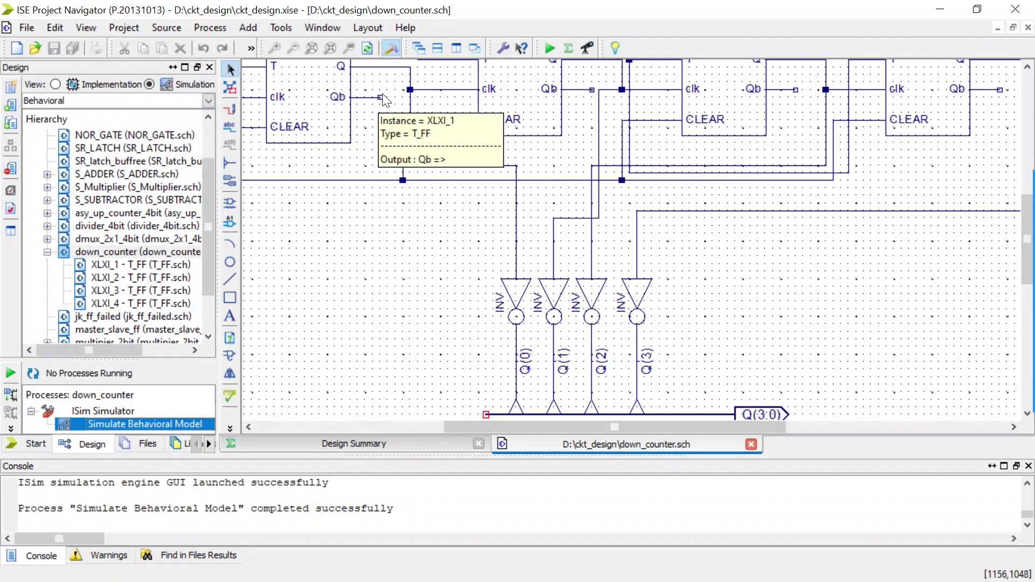
{"action": "left_click", "coordinate": [523, 286]}
{"action": "scroll", "coordinate": [405, 280], "scroll_direction": "down", "scroll_amount": 3}
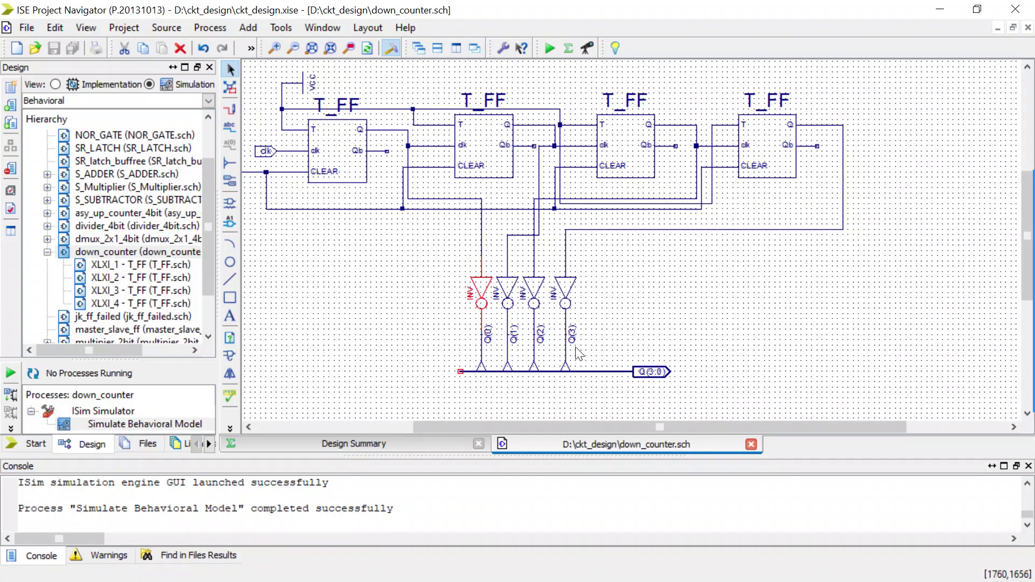
{"action": "key", "text": "Delete"}
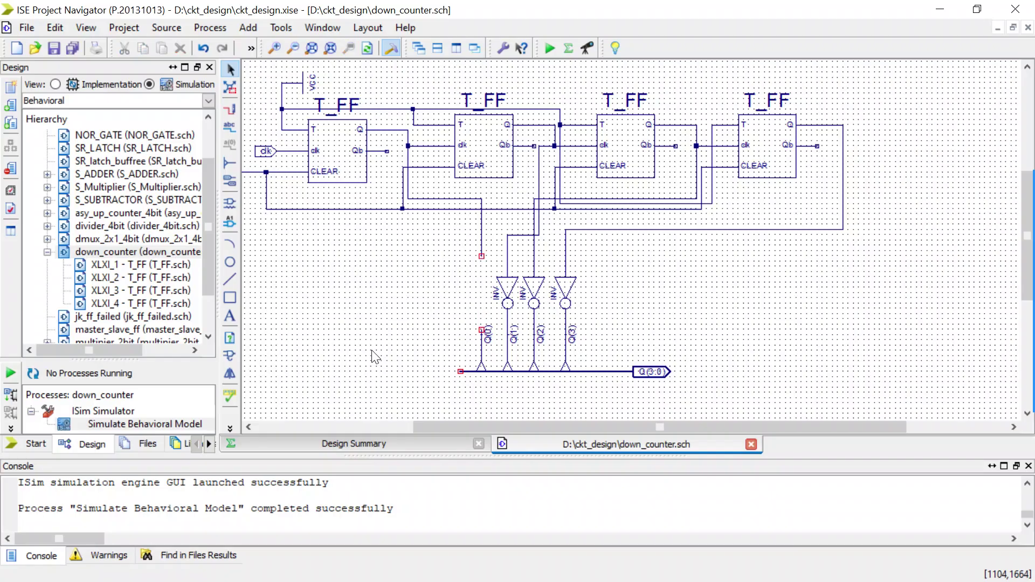
{"action": "left_click", "coordinate": [508, 284]}
{"action": "key", "text": "Delete"}
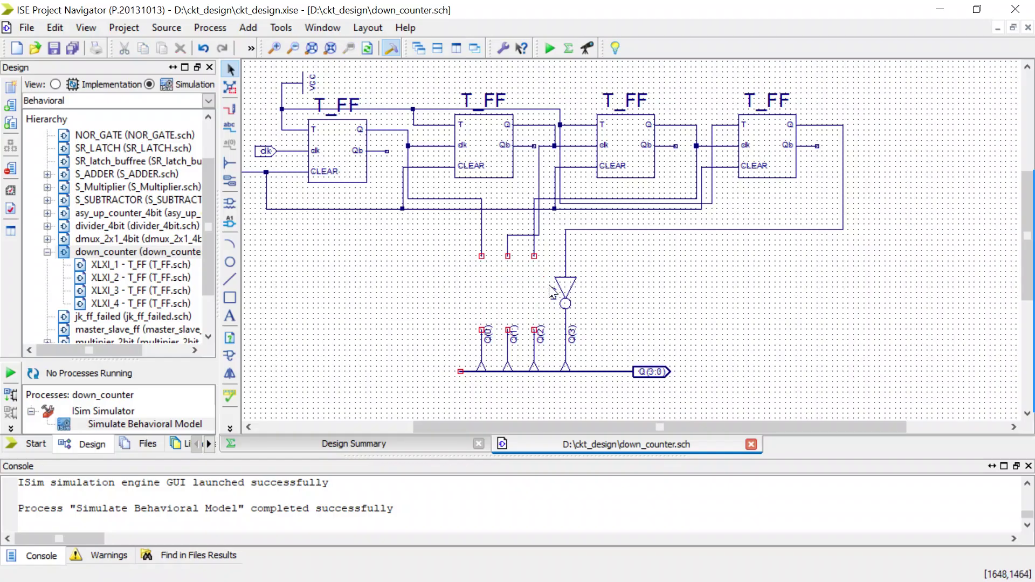
{"action": "left_click", "coordinate": [570, 277]}
{"action": "key", "text": "Delete"}
{"action": "left_click", "coordinate": [406, 158]}
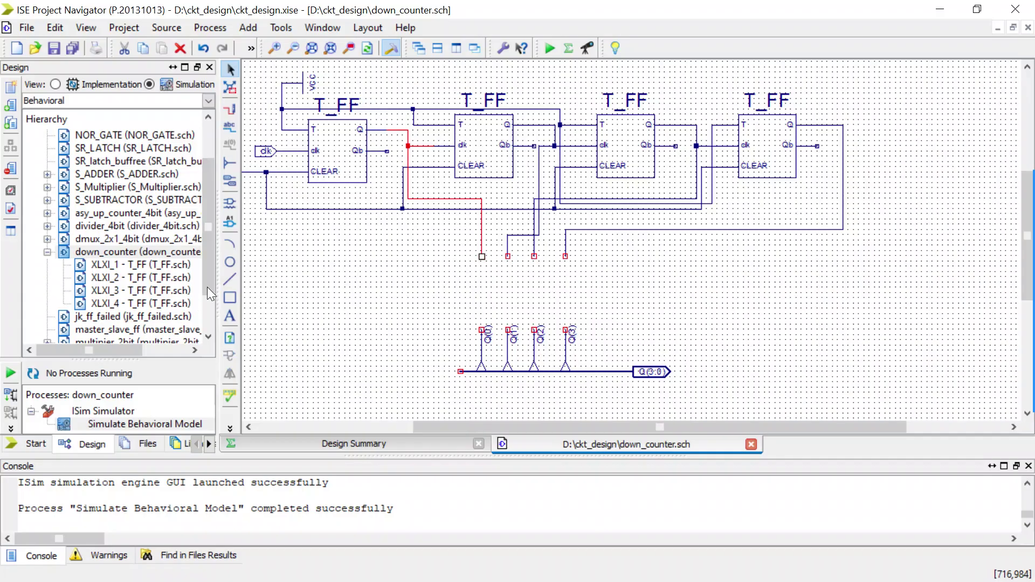
{"action": "left_click", "coordinate": [230, 109]}
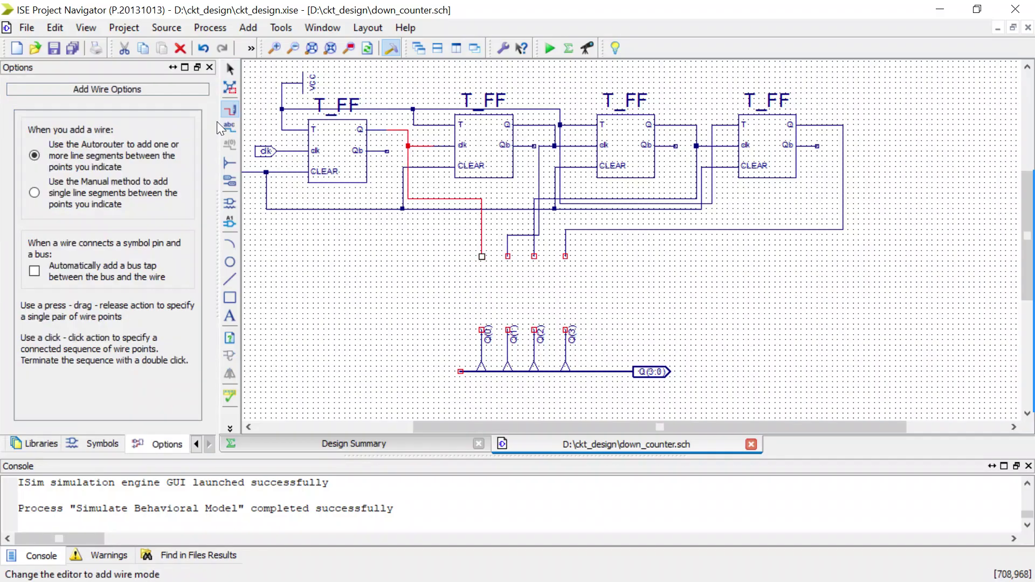
{"action": "left_click", "coordinate": [395, 145]}
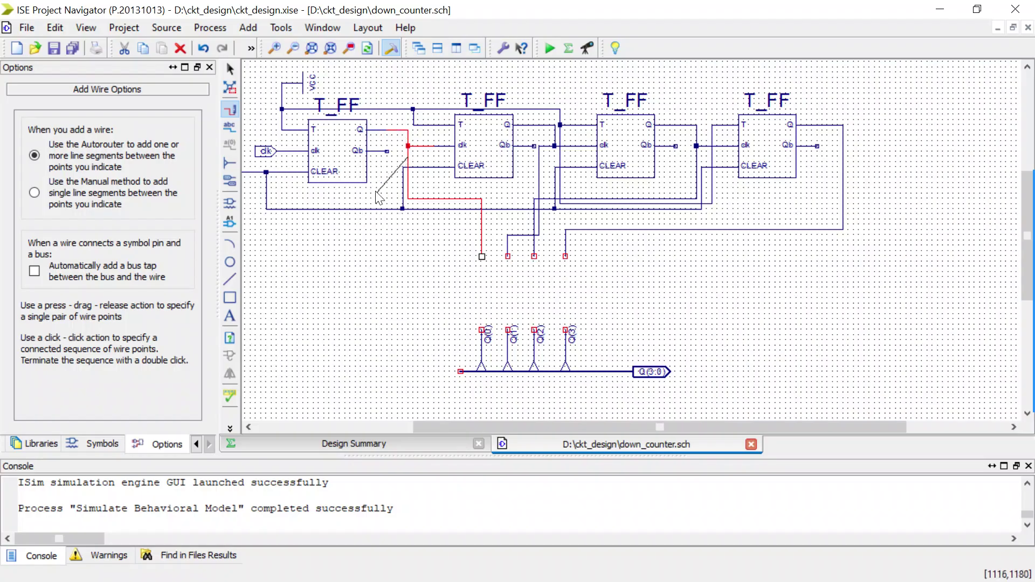
{"action": "key", "text": "Escape"}
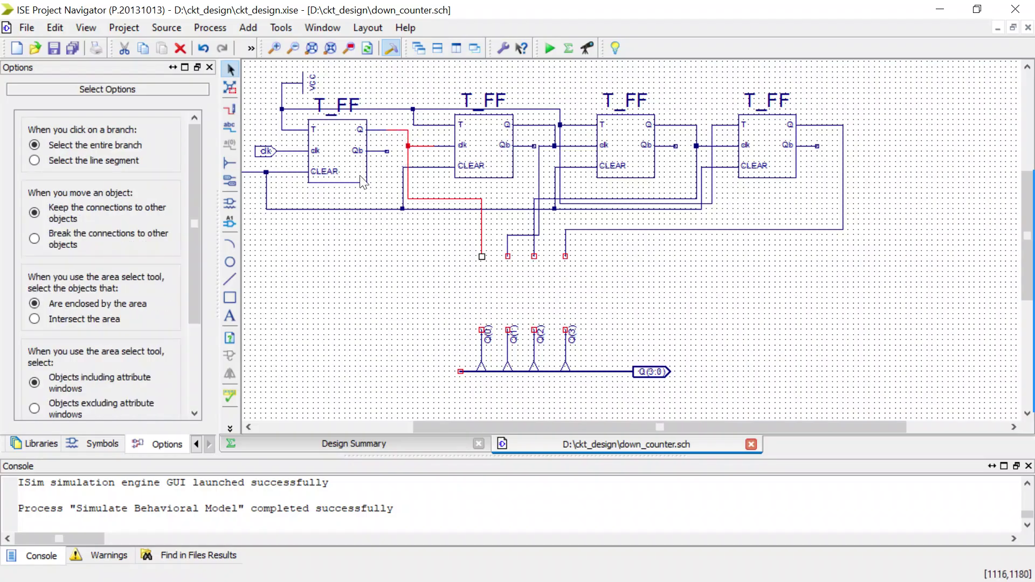
Set branch selection to single line segments and delete the vertical segment linking the first flip-flop's Q to its output wire
{"action": "left_click", "coordinate": [30, 157]}
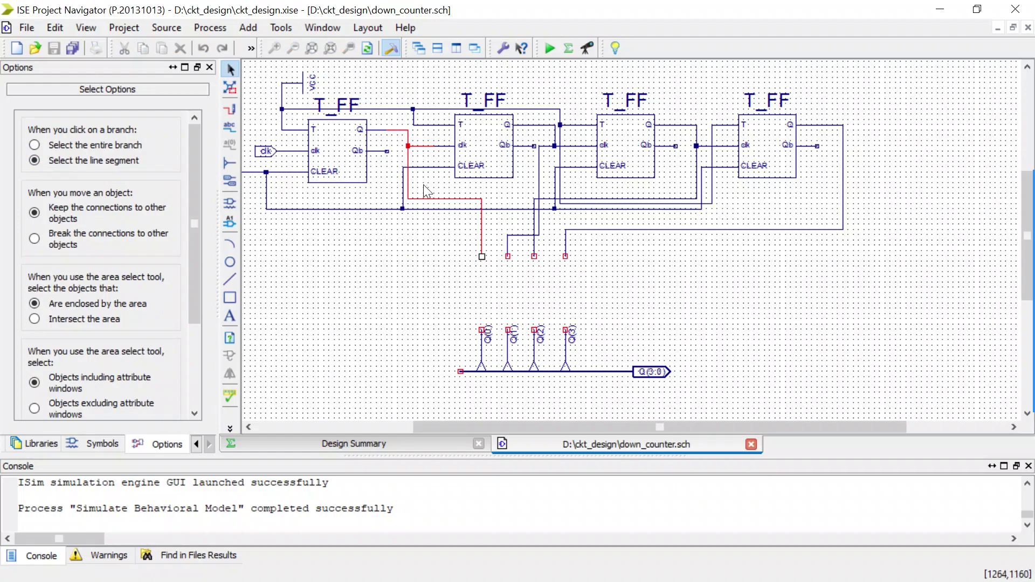
{"action": "left_click", "coordinate": [407, 158]}
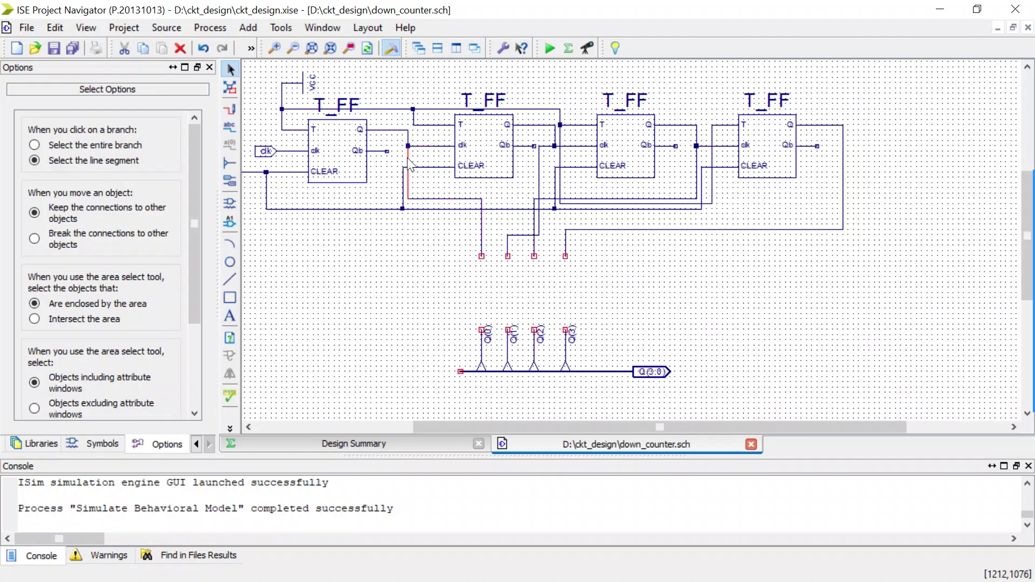
{"action": "key", "text": "Delete"}
{"action": "left_click", "coordinate": [439, 199]}
{"action": "left_click", "coordinate": [457, 228]}
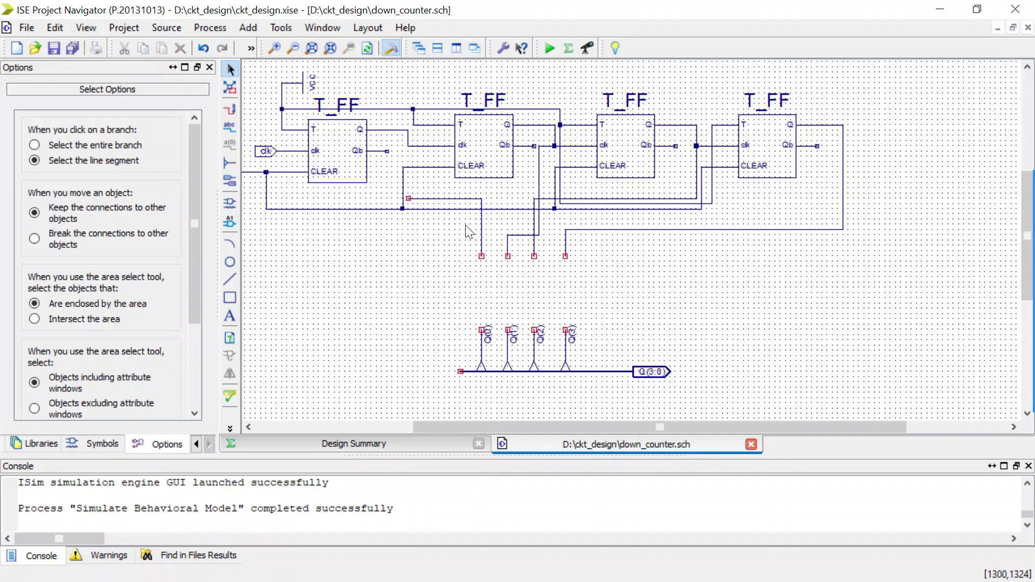
Delete the wire segments linking the Q outputs of the second, third and fourth flip-flops to their output wires
{"action": "left_click", "coordinate": [547, 146]}
{"action": "key", "text": "Delete"}
{"action": "left_click", "coordinate": [697, 154]}
{"action": "key", "text": "Delete"}
{"action": "left_click", "coordinate": [840, 157]}
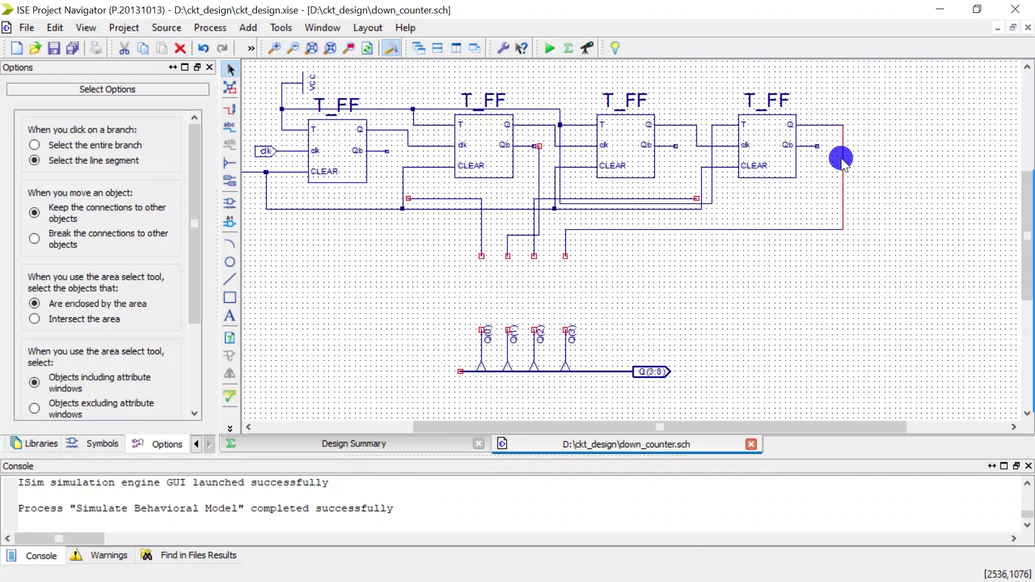
{"action": "key", "text": "Delete"}
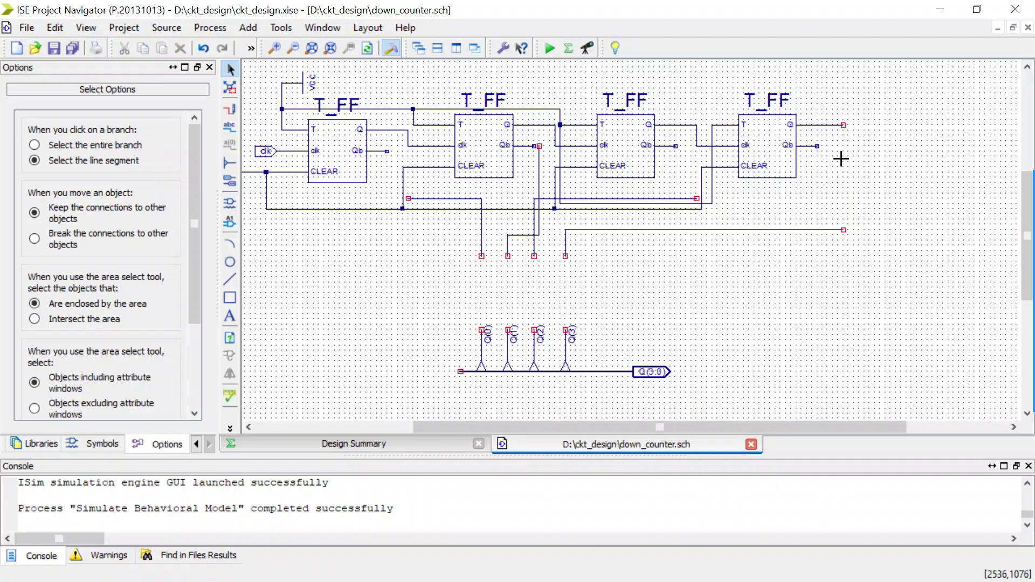
Wire the Qb outputs of the first, second and third flip-flops to their loose output wires
{"action": "key", "text": "ctrl+w"}
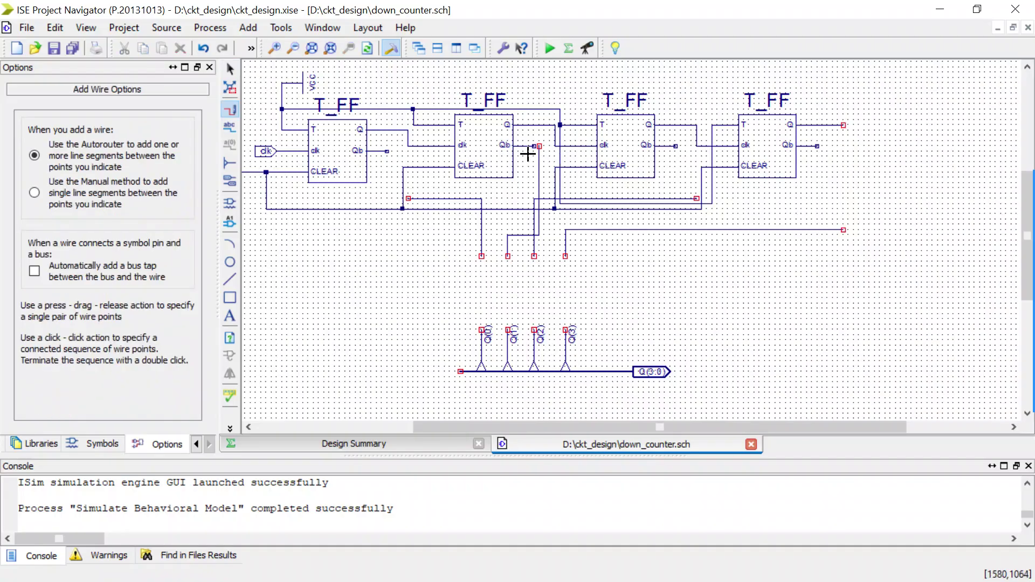
{"action": "left_click_drag", "start_coordinate": [408, 198], "coordinate": [367, 151]}
{"action": "scroll", "coordinate": [462, 155], "scroll_direction": "up", "scroll_amount": 2}
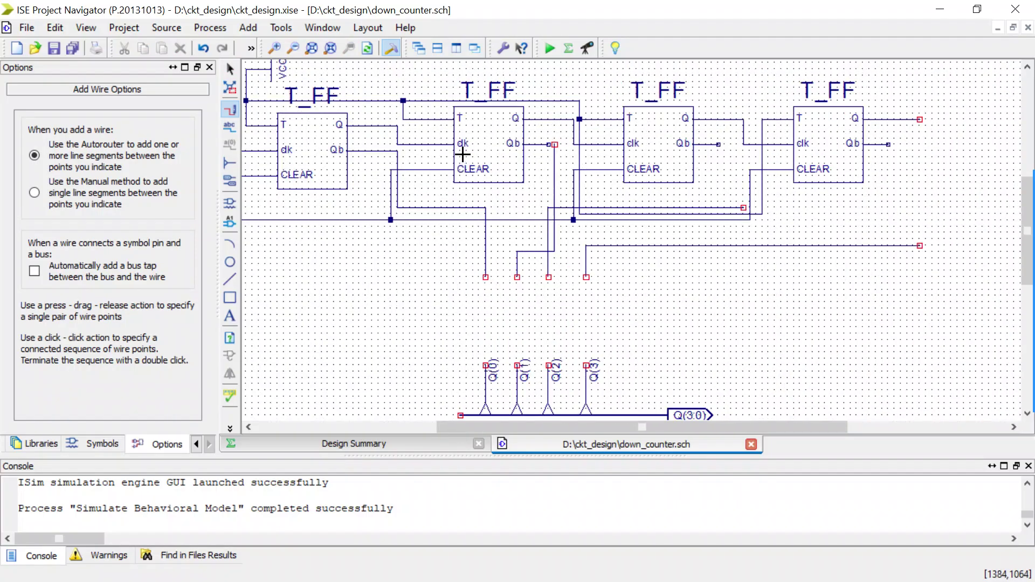
{"action": "left_click", "coordinate": [571, 142]}
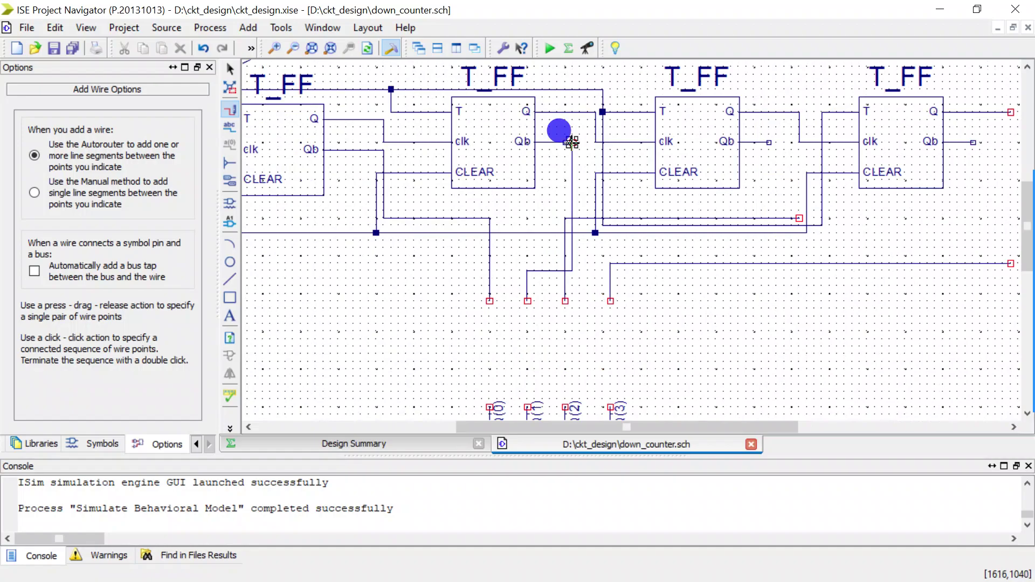
{"action": "scroll", "coordinate": [680, 162], "scroll_direction": "down", "scroll_amount": 1}
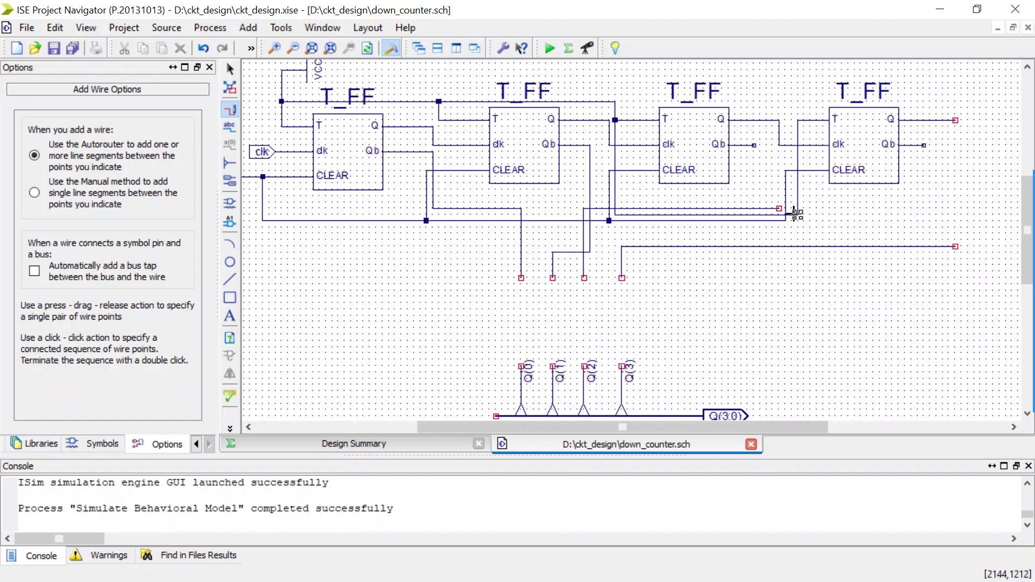
{"action": "left_click", "coordinate": [778, 208]}
{"action": "left_click", "coordinate": [753, 146]}
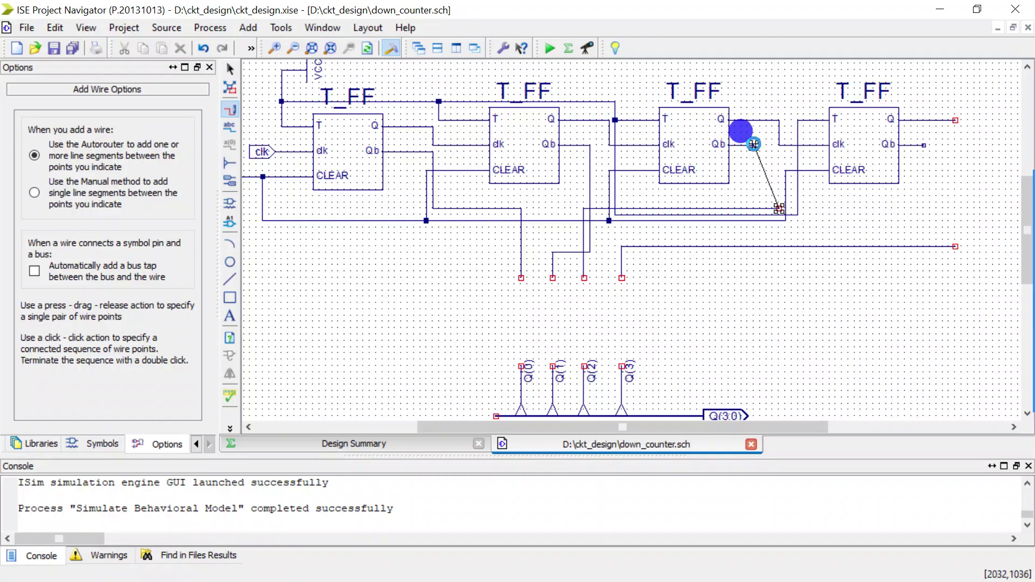
Extend the fourth output wire upward and connect it to the Q output of the fourth flip-flop
{"action": "left_click", "coordinate": [954, 242]}
{"action": "left_click", "coordinate": [954, 171]}
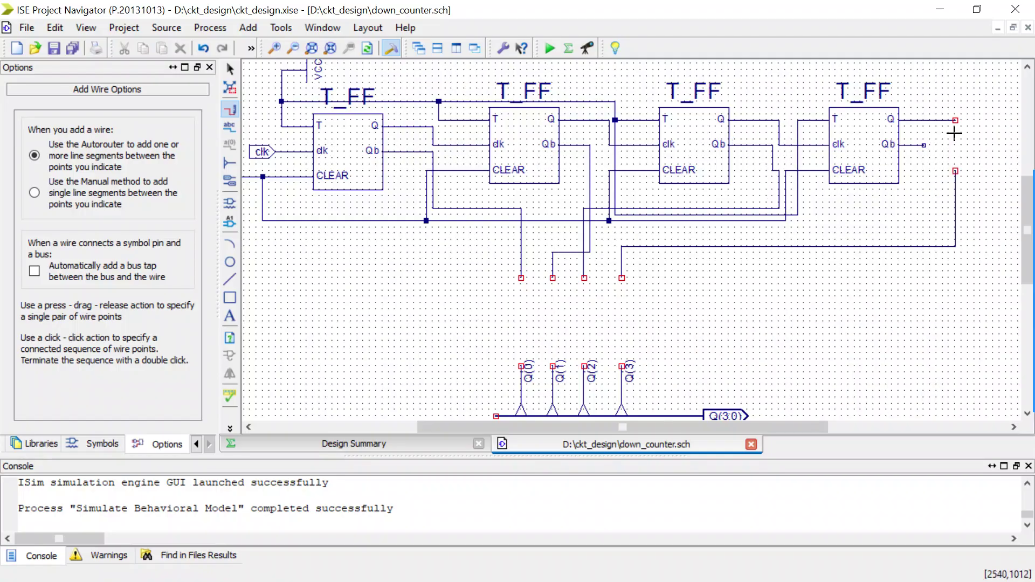
{"action": "left_click", "coordinate": [955, 164]}
{"action": "left_click", "coordinate": [955, 120]}
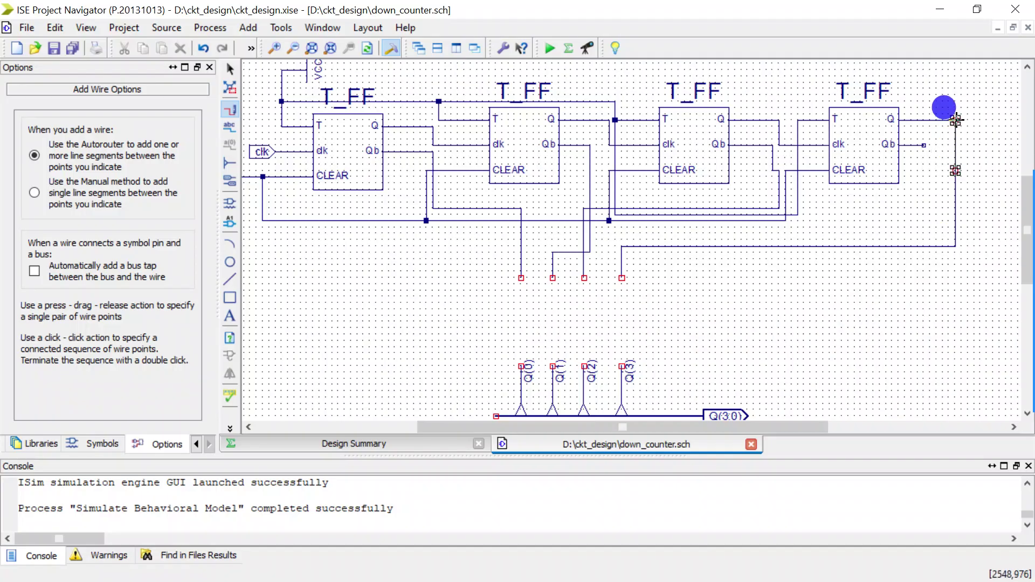
Filter the symbols by "and" and place an and2 gate, rotated 90, beside the first flip-flop's loose output wire
{"action": "scroll", "coordinate": [589, 242], "scroll_direction": "down", "scroll_amount": 2}
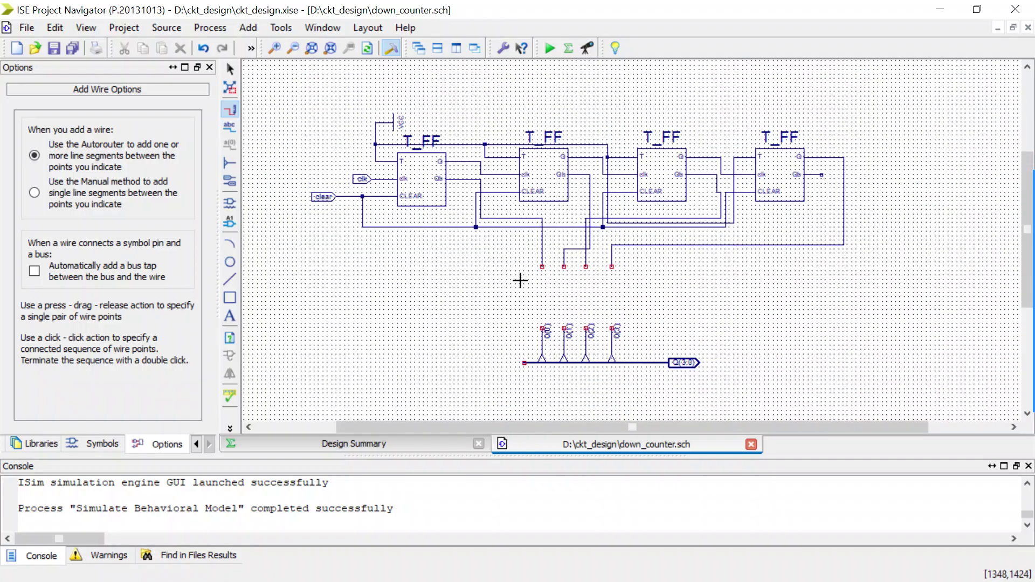
{"action": "scroll", "coordinate": [498, 275], "scroll_direction": "up", "scroll_amount": 1}
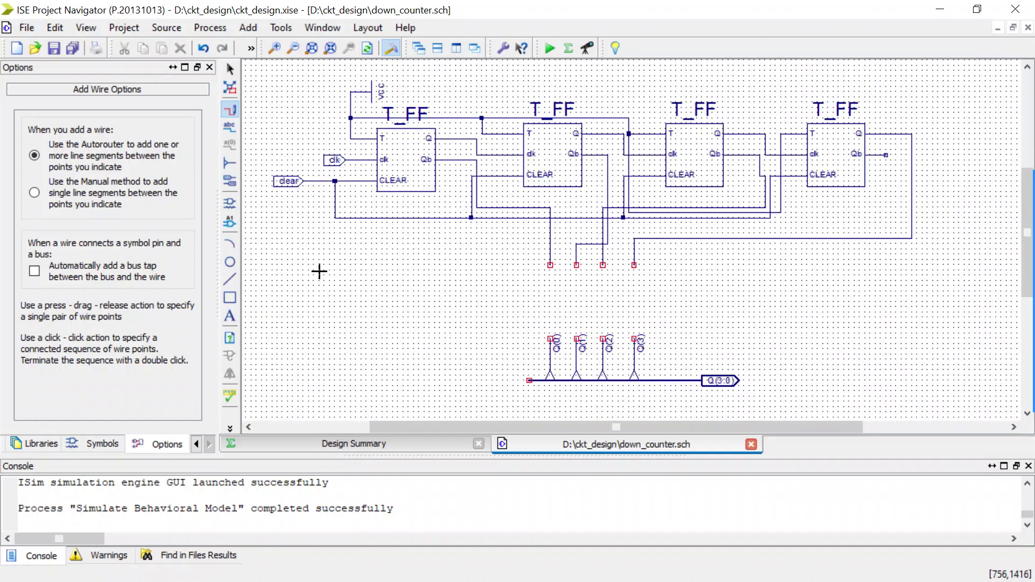
{"action": "left_click", "coordinate": [225, 203]}
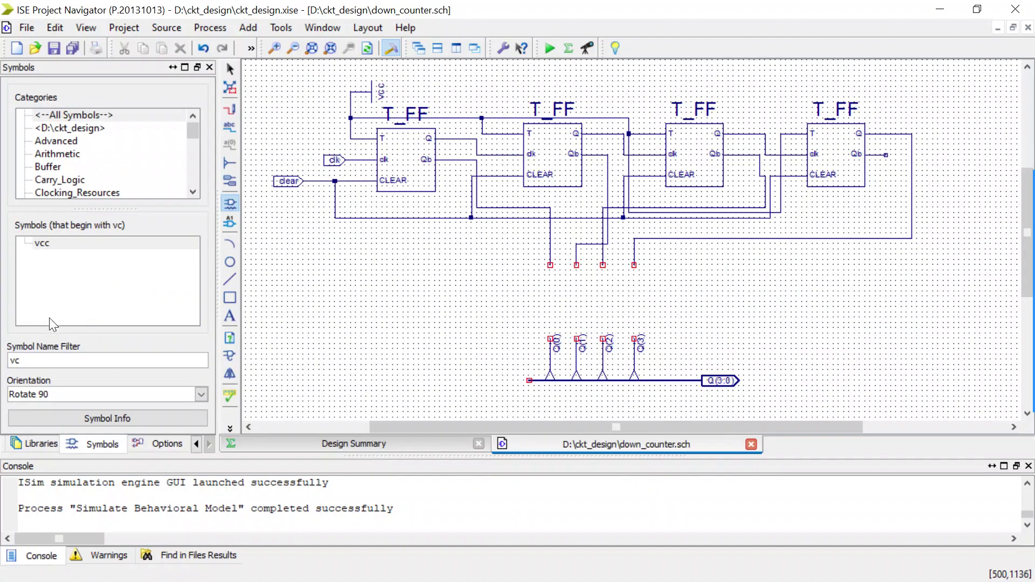
{"action": "double_click", "coordinate": [33, 357]}
{"action": "type", "text": "and"}
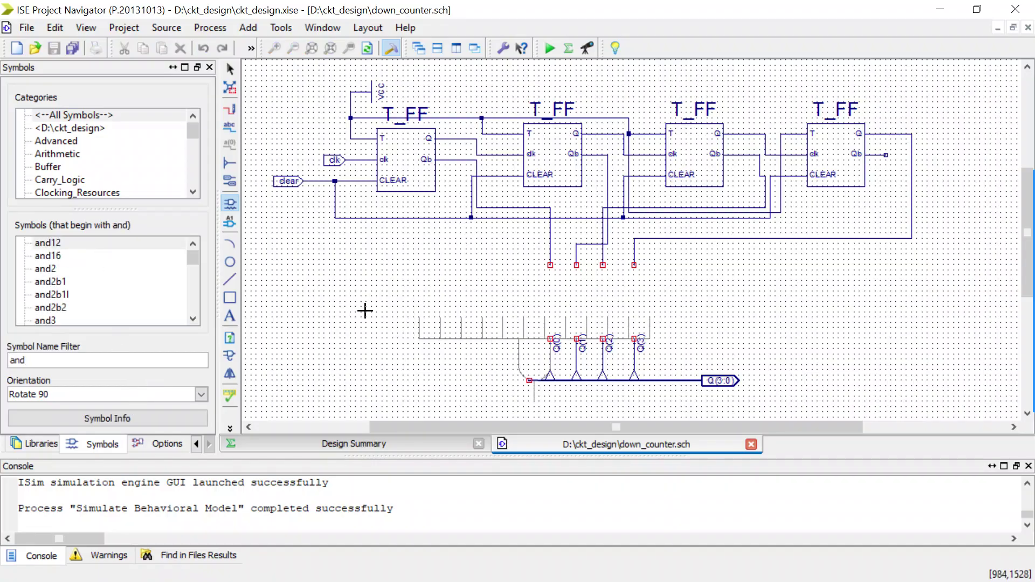
{"action": "left_click", "coordinate": [53, 261]}
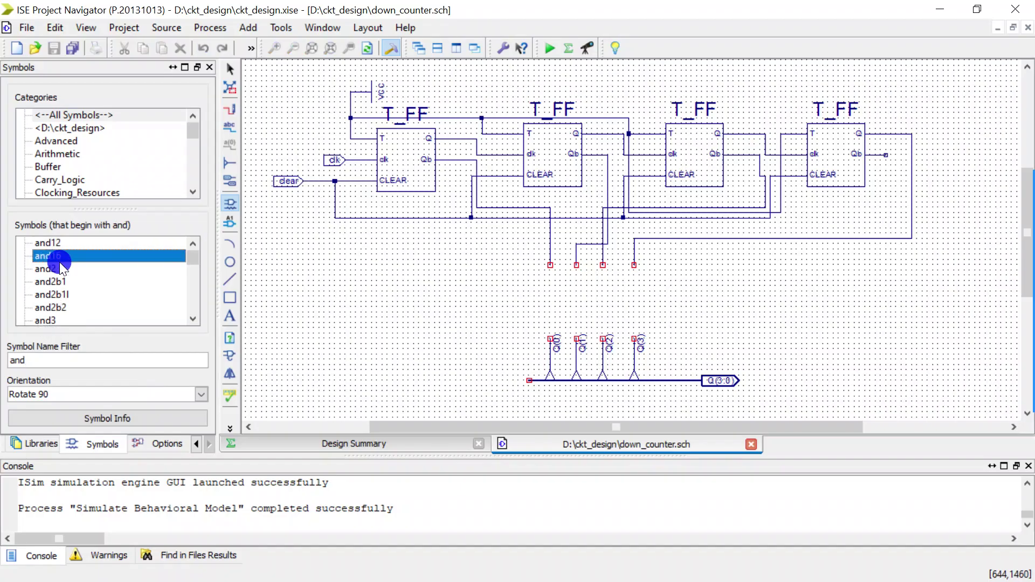
{"action": "left_click", "coordinate": [83, 269]}
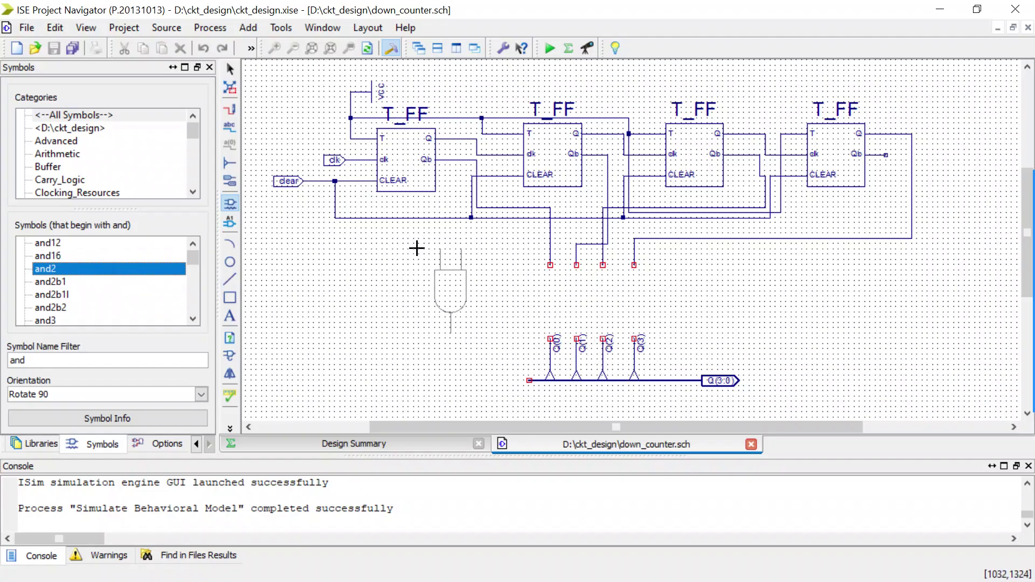
{"action": "scroll", "coordinate": [416, 248], "scroll_direction": "down", "scroll_amount": 5}
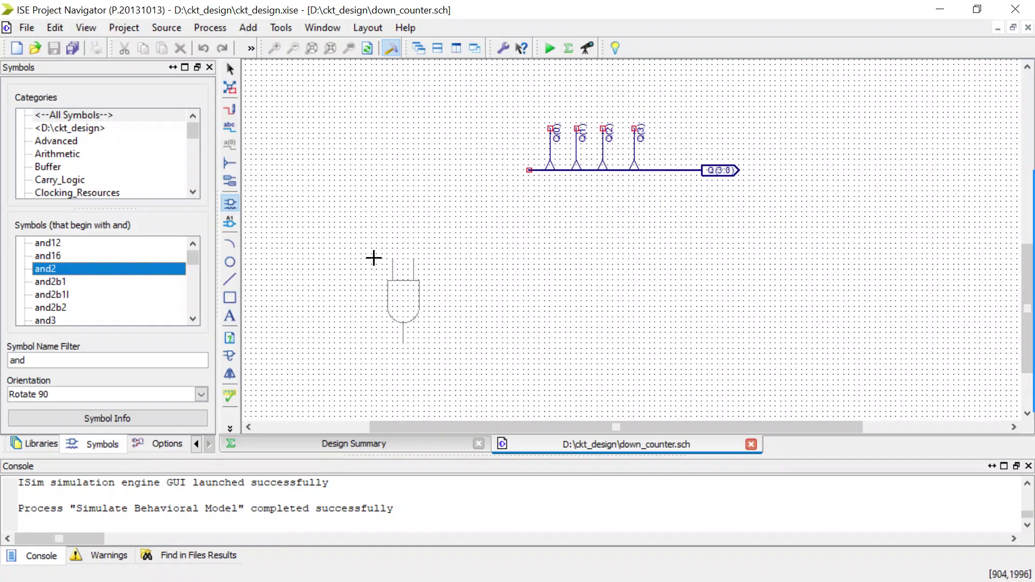
{"action": "scroll", "coordinate": [487, 143], "scroll_direction": "up", "scroll_amount": 4}
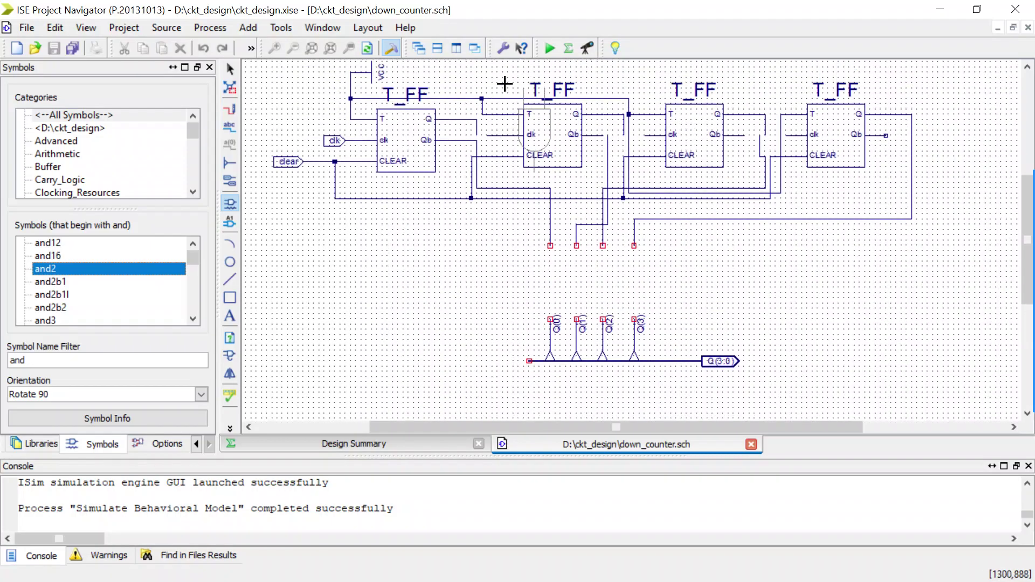
{"action": "left_click", "coordinate": [456, 235]}
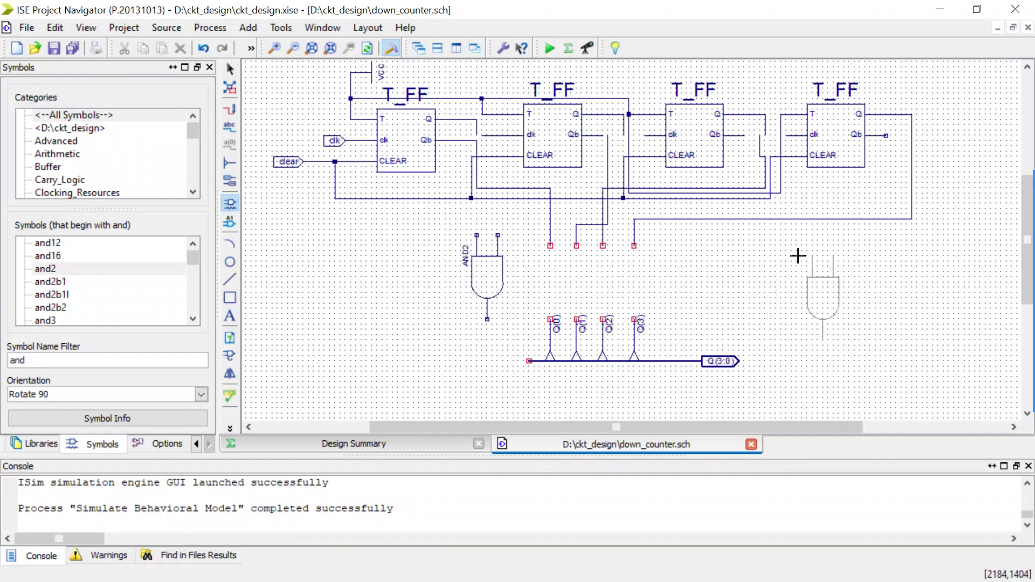
Place three more and2 gates in a row on the far side of the loose output wires, below the third and fourth flip-flops
{"action": "left_click", "coordinate": [823, 245]}
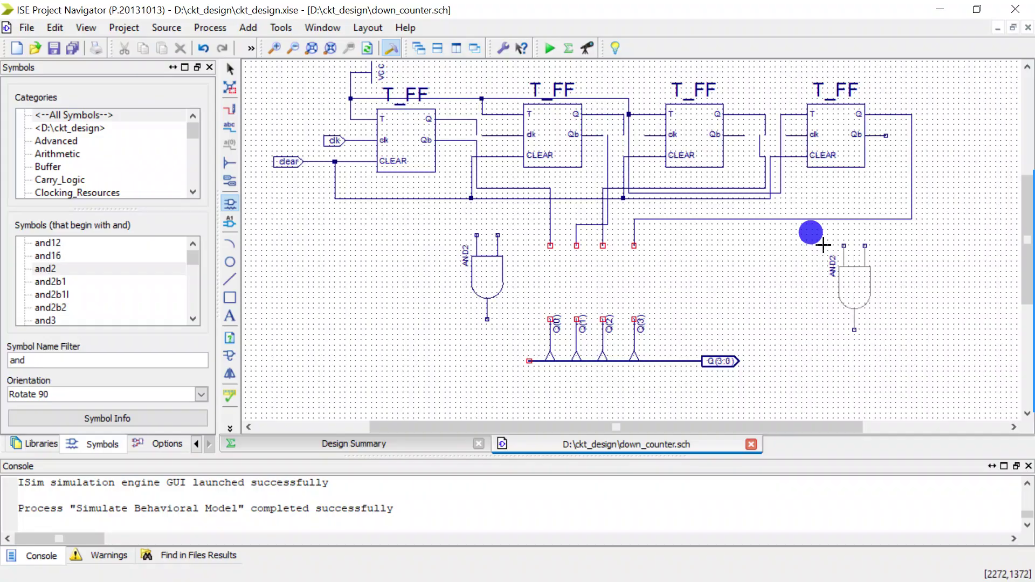
{"action": "left_click", "coordinate": [734, 245]}
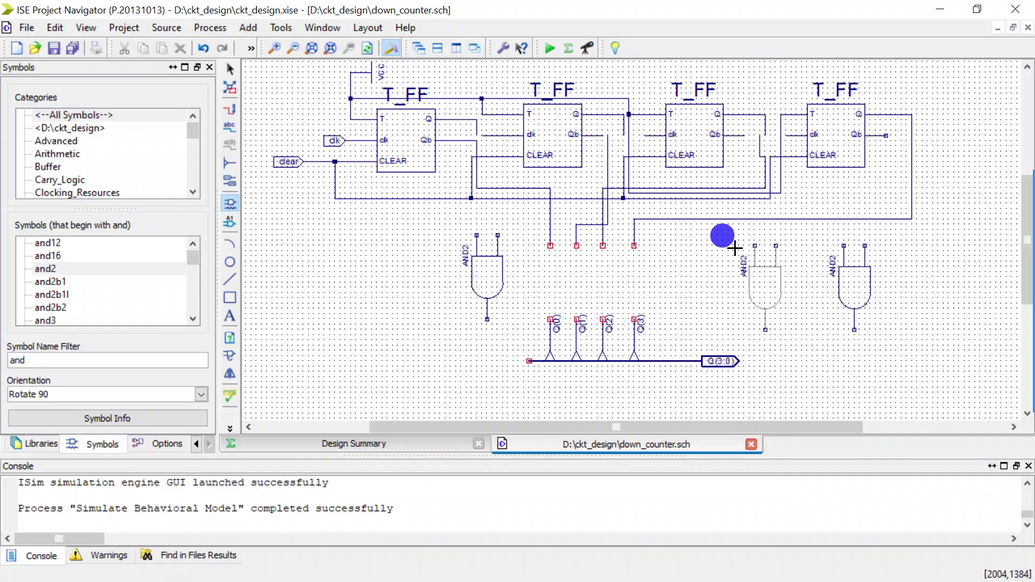
{"action": "left_click", "coordinate": [662, 247]}
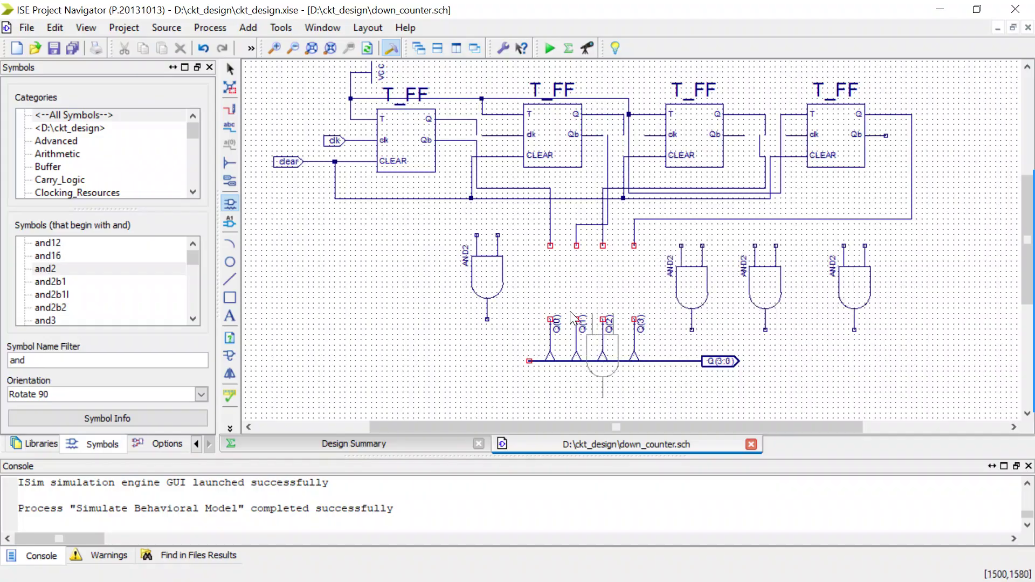
{"action": "key", "text": "Escape"}
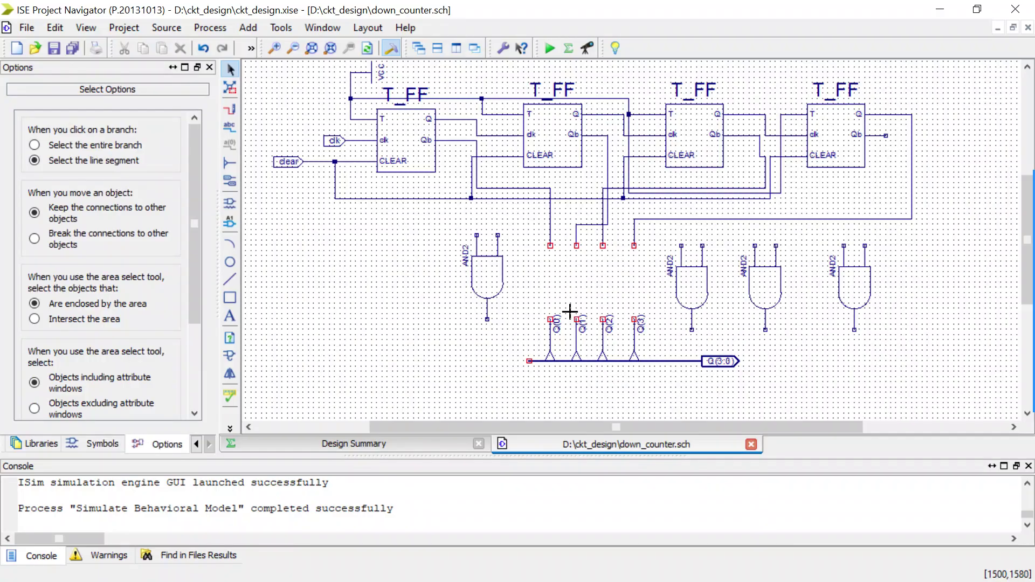
Wire the four loose flip-flop output wires, in order, to the nearer input's partner-free pin of each AND2 gate, one wire per gate
{"action": "key", "text": "ctrl+w"}
{"action": "left_click_drag", "start_coordinate": [549, 246], "coordinate": [498, 235]}
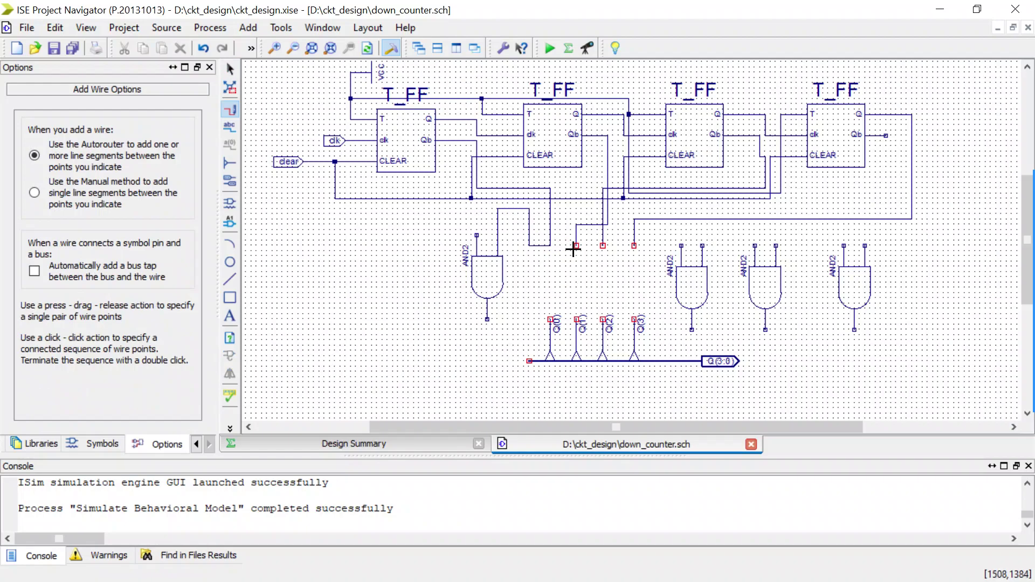
{"action": "left_click_drag", "start_coordinate": [577, 245], "coordinate": [702, 245]}
{"action": "left_click_drag", "start_coordinate": [602, 245], "coordinate": [775, 245]}
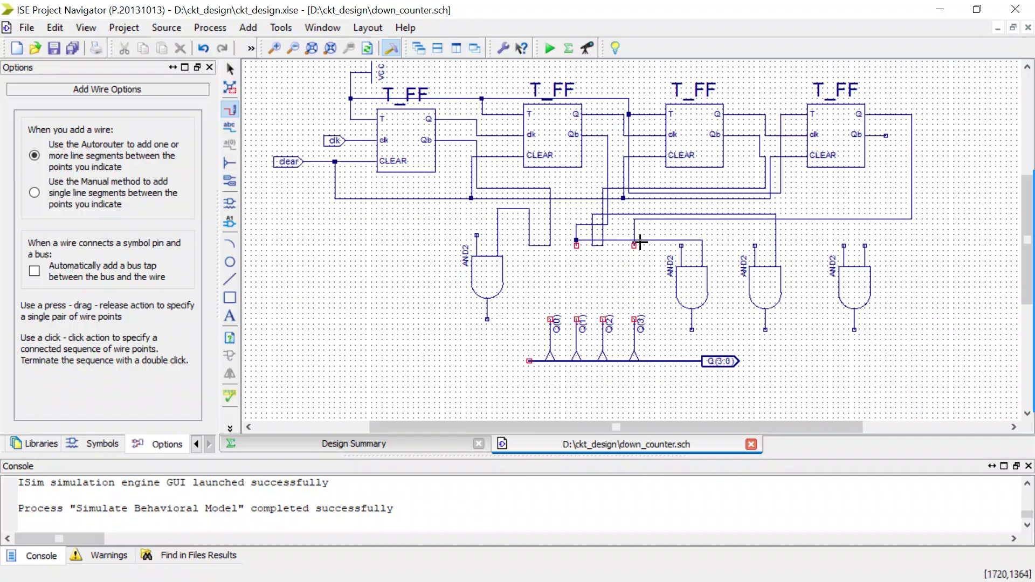
{"action": "left_click_drag", "start_coordinate": [635, 245], "coordinate": [865, 245]}
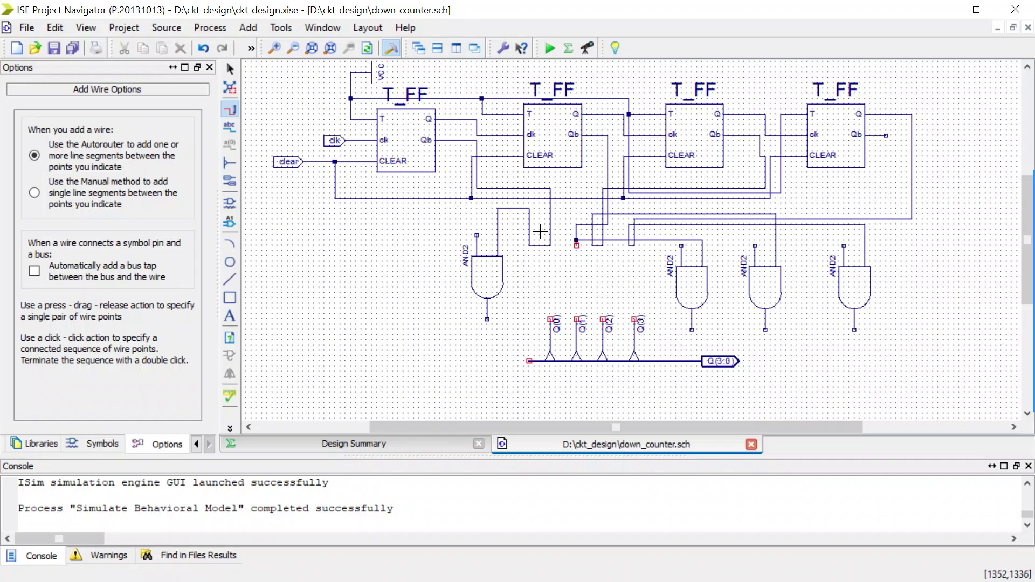
Connect the remaining input of each of the four AND2 gates to the clear line
{"action": "left_click", "coordinate": [453, 198]}
{"action": "left_click_drag", "start_coordinate": [453, 198], "coordinate": [476, 233]}
{"action": "left_click_drag", "start_coordinate": [670, 199], "coordinate": [681, 246]}
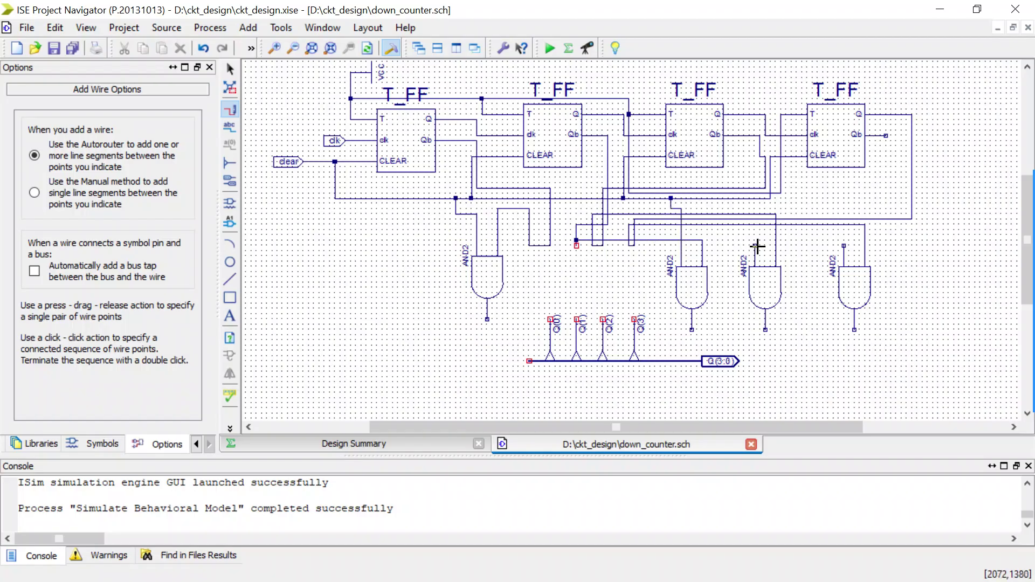
{"action": "left_click_drag", "start_coordinate": [755, 246], "coordinate": [843, 245]}
Wire the outputs of the four AND2 gates, in order, to the Q(0), Q(1), Q(2) and Q(3) bus taps
{"action": "scroll", "coordinate": [620, 280], "scroll_direction": "down", "scroll_amount": 2}
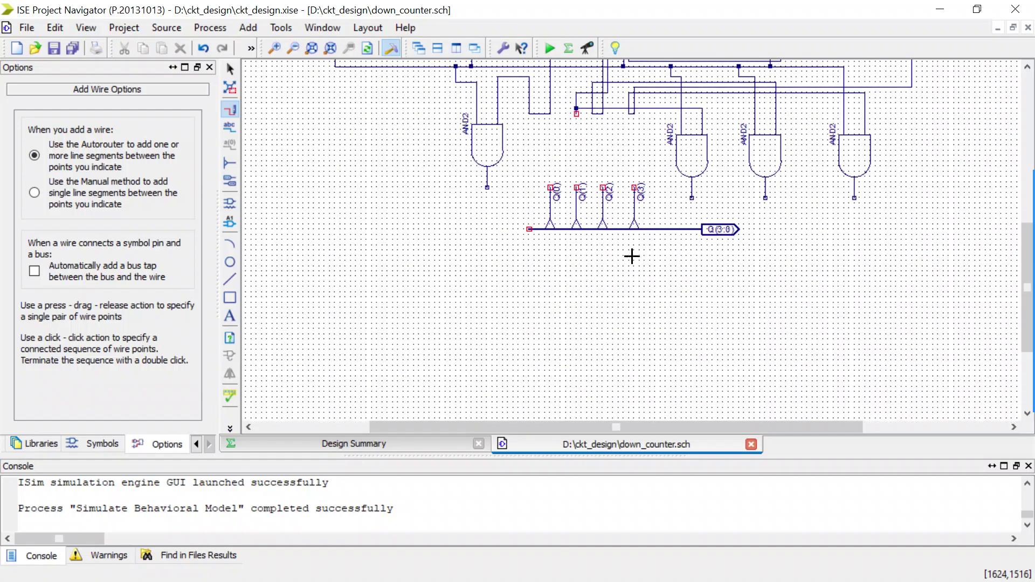
{"action": "left_click_drag", "start_coordinate": [487, 187], "coordinate": [550, 187]}
{"action": "left_click_drag", "start_coordinate": [692, 198], "coordinate": [577, 187]}
{"action": "left_click_drag", "start_coordinate": [757, 197], "coordinate": [602, 188]}
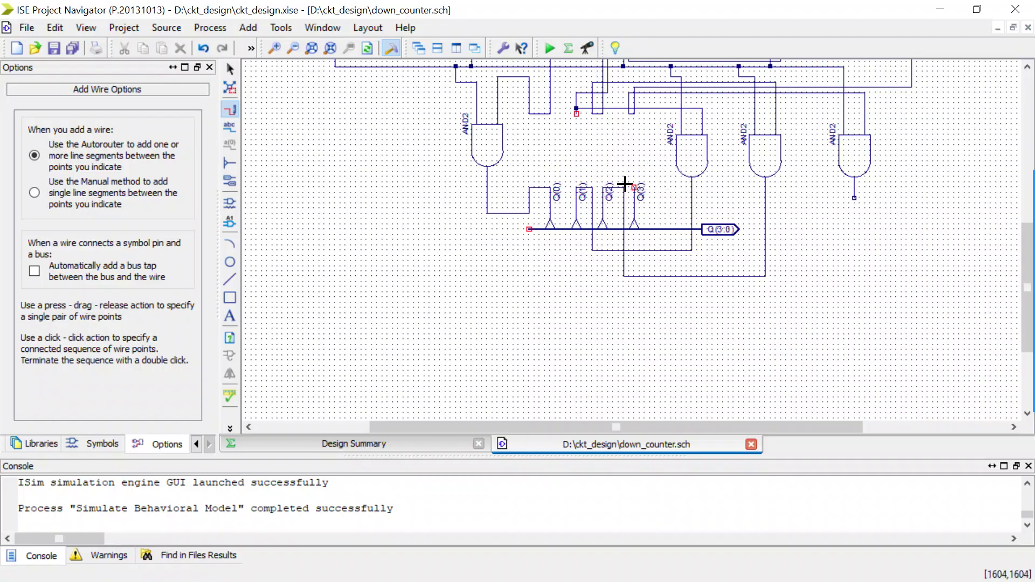
{"action": "left_click_drag", "start_coordinate": [854, 197], "coordinate": [638, 188]}
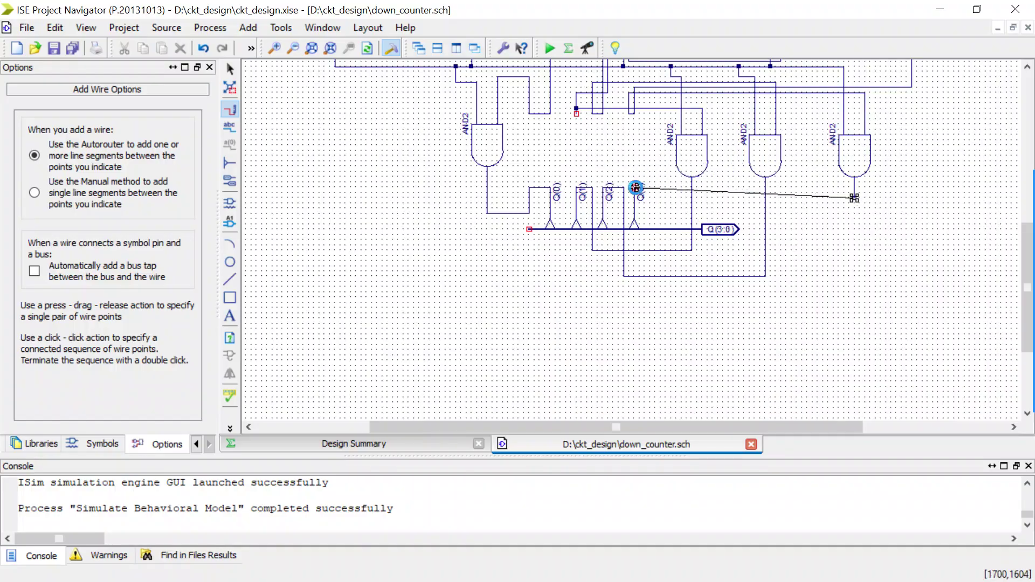
Delete the dangling wire stub on the net between the second flip-flop's Qb and its AND2 gate, and save the schematic
{"action": "scroll", "coordinate": [526, 295], "scroll_direction": "down", "scroll_amount": 3}
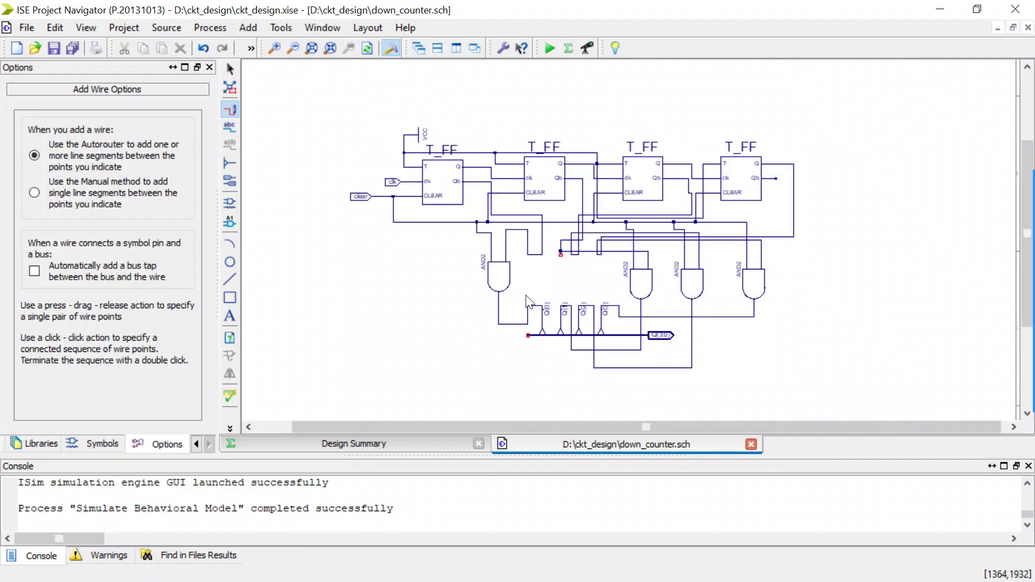
{"action": "key", "text": "Escape"}
{"action": "scroll", "coordinate": [528, 302], "scroll_direction": "up", "scroll_amount": 3}
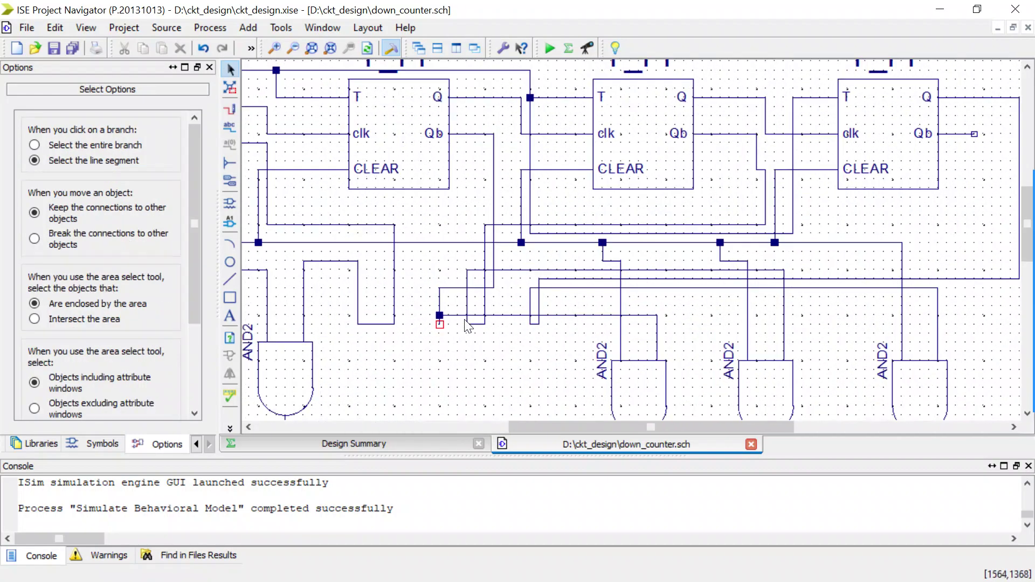
{"action": "left_click", "coordinate": [440, 322]}
{"action": "scroll", "coordinate": [442, 323], "scroll_direction": "down", "scroll_amount": 1}
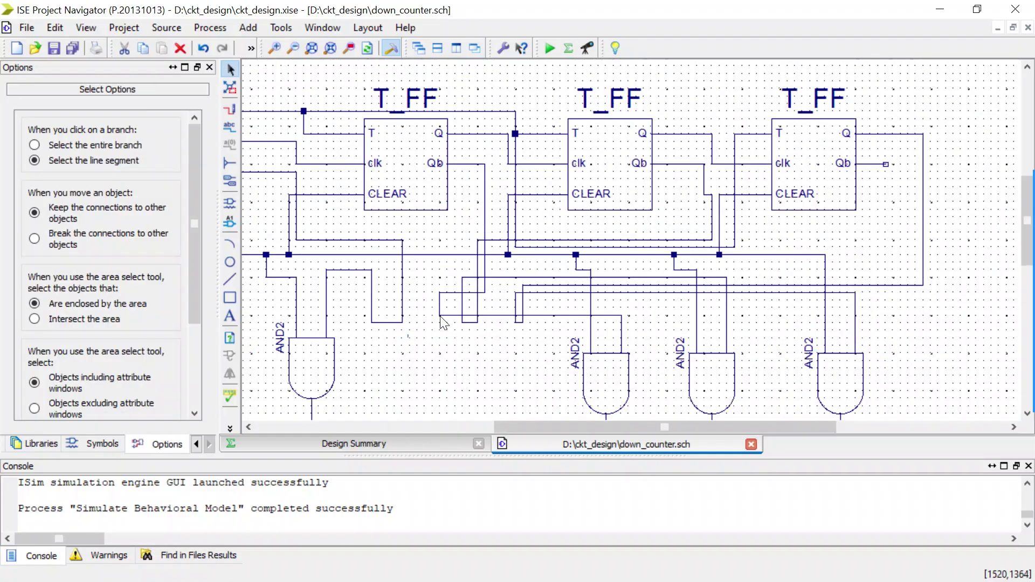
{"action": "scroll", "coordinate": [442, 323], "scroll_direction": "down", "scroll_amount": 3}
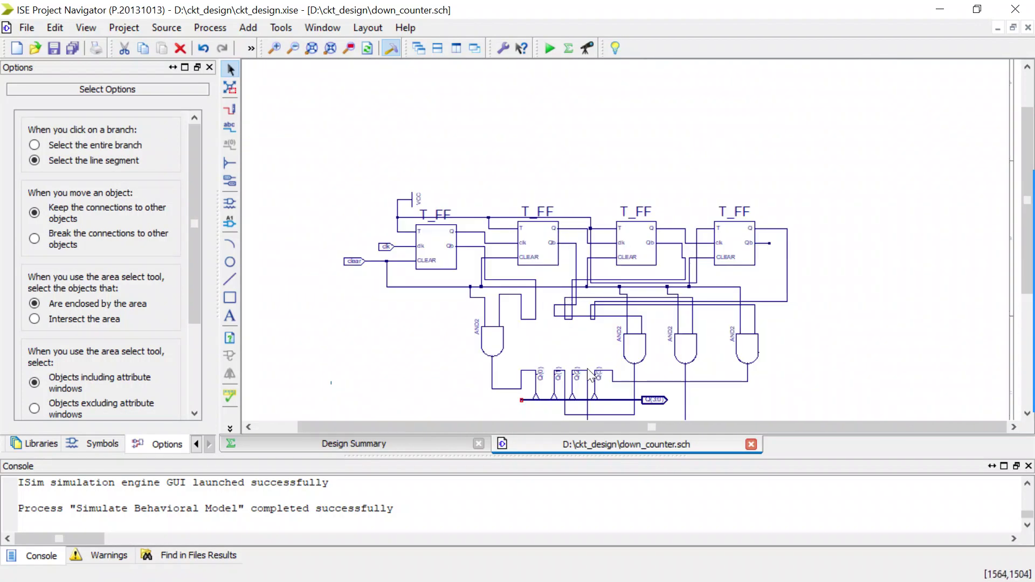
{"action": "mouse_move", "coordinate": [674, 343]}
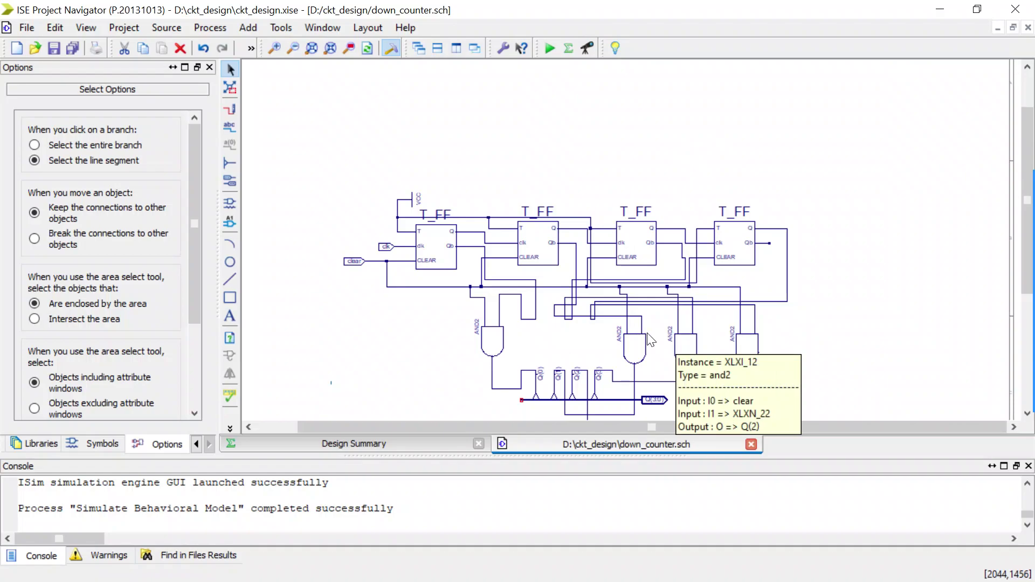
{"action": "scroll", "coordinate": [415, 363], "scroll_direction": "down", "scroll_amount": 5}
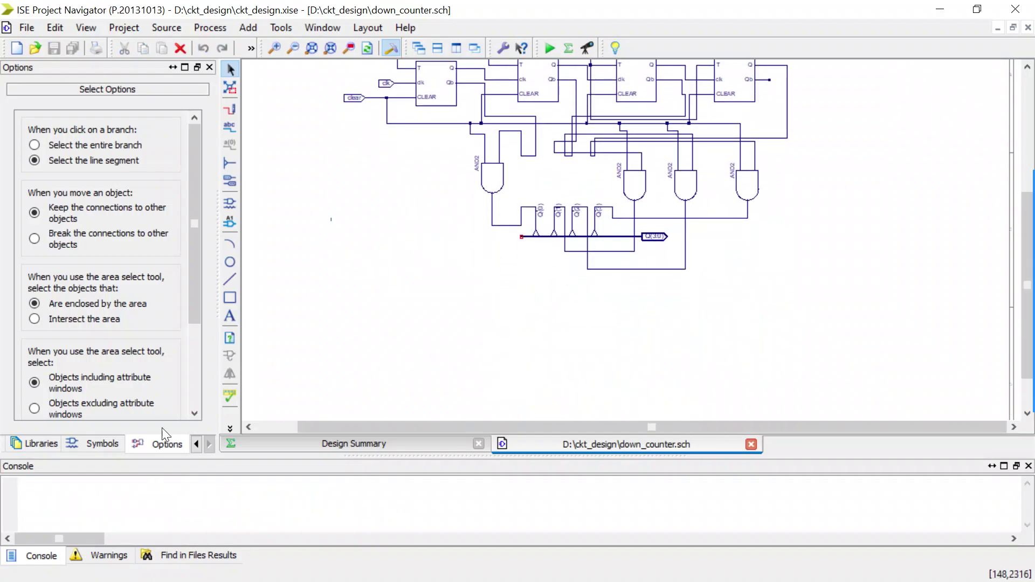
Return to the project's design view and run Simulate Behavioral Model for down_counter, opening it in ISim
{"action": "left_click", "coordinate": [196, 443]}
{"action": "left_click", "coordinate": [197, 443]}
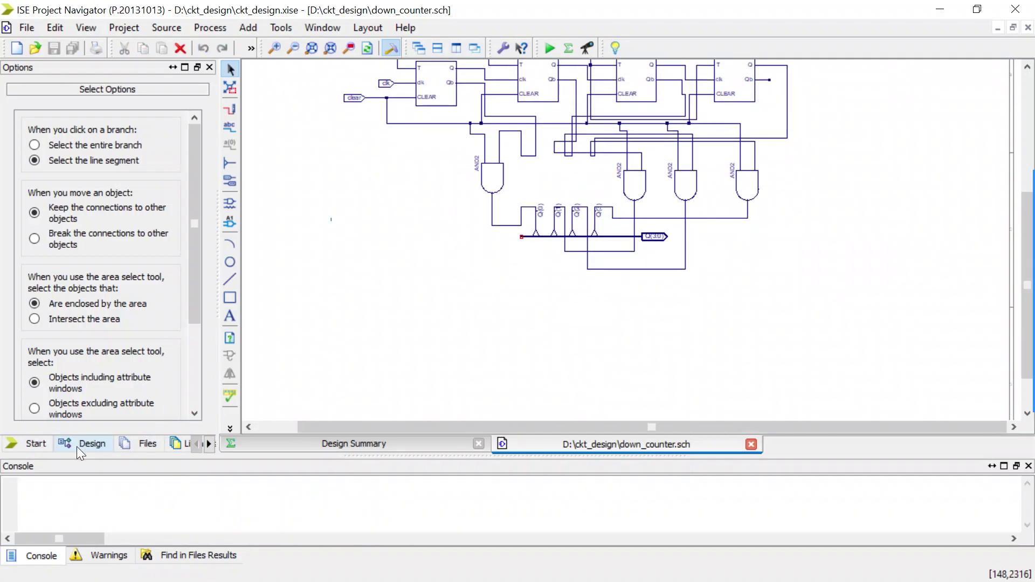
{"action": "left_click", "coordinate": [64, 444]}
{"action": "double_click", "coordinate": [67, 425]}
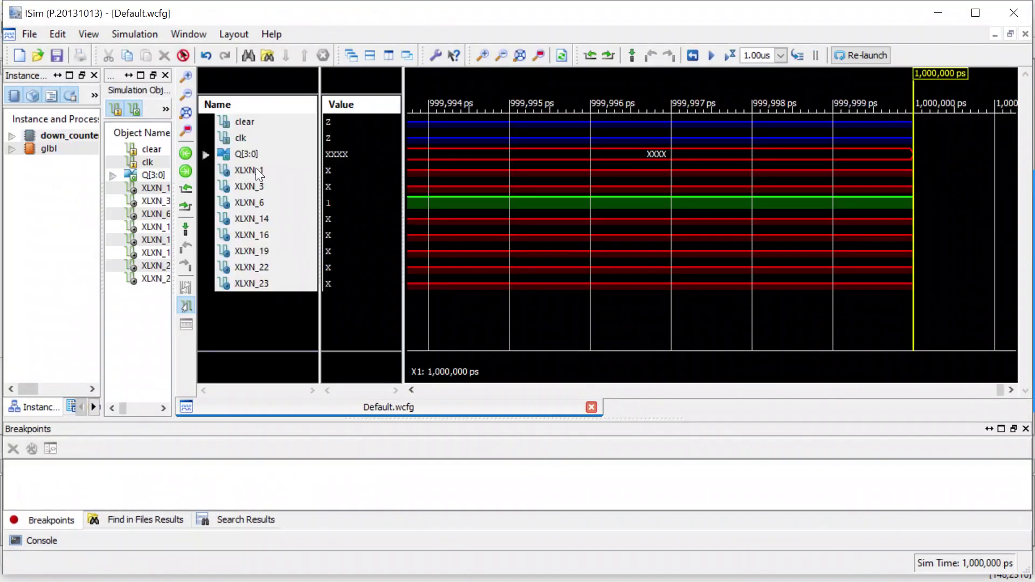
{"action": "right_click", "coordinate": [248, 120]}
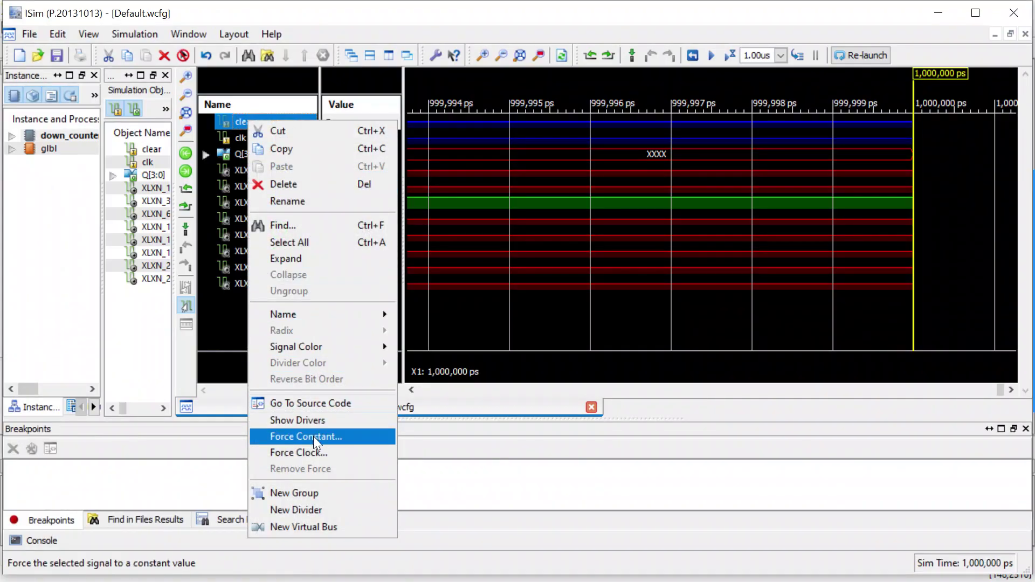
{"action": "left_click", "coordinate": [310, 454]}
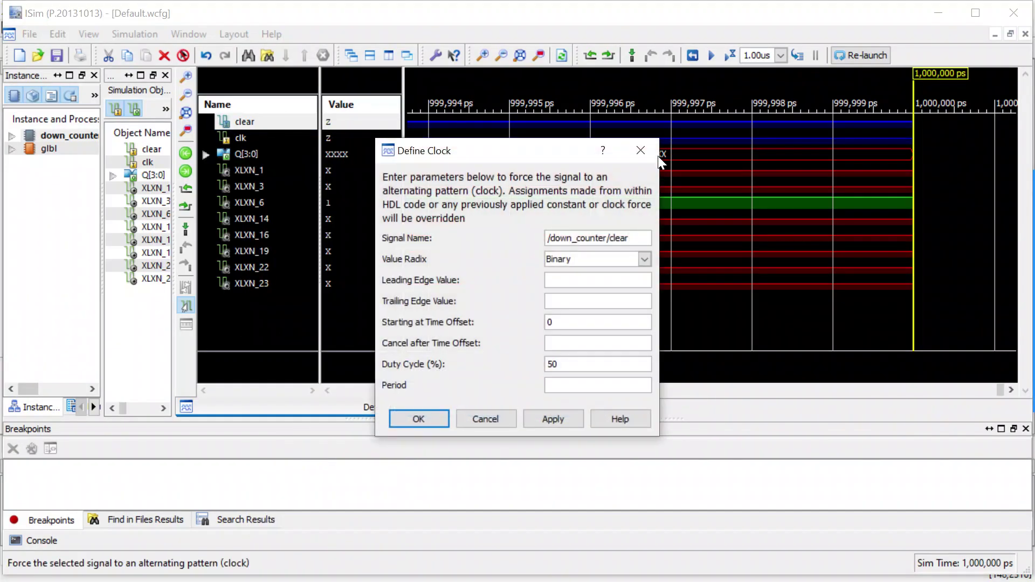
{"action": "left_click", "coordinate": [647, 150]}
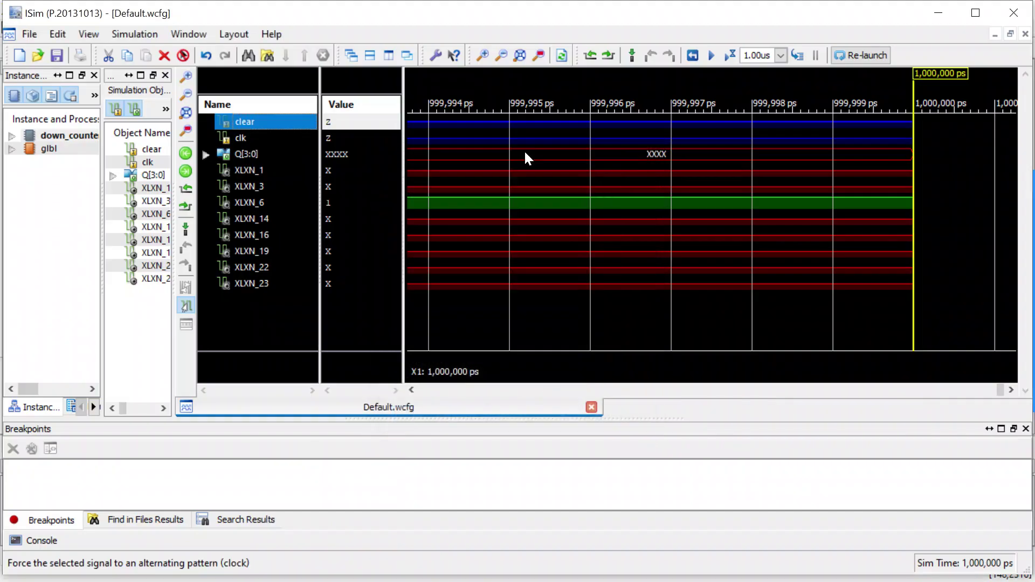
Force the clear signal to the constant value 0
{"action": "right_click", "coordinate": [280, 125]}
{"action": "left_click", "coordinate": [334, 442]}
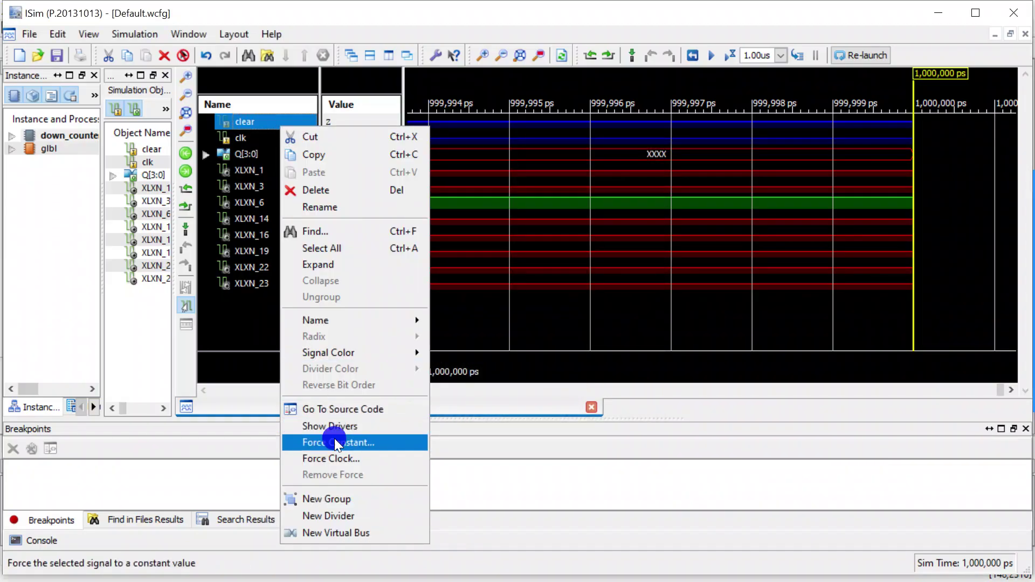
{"action": "left_click", "coordinate": [572, 308]}
{"action": "type", "text": "0"}
{"action": "key", "text": "Return"}
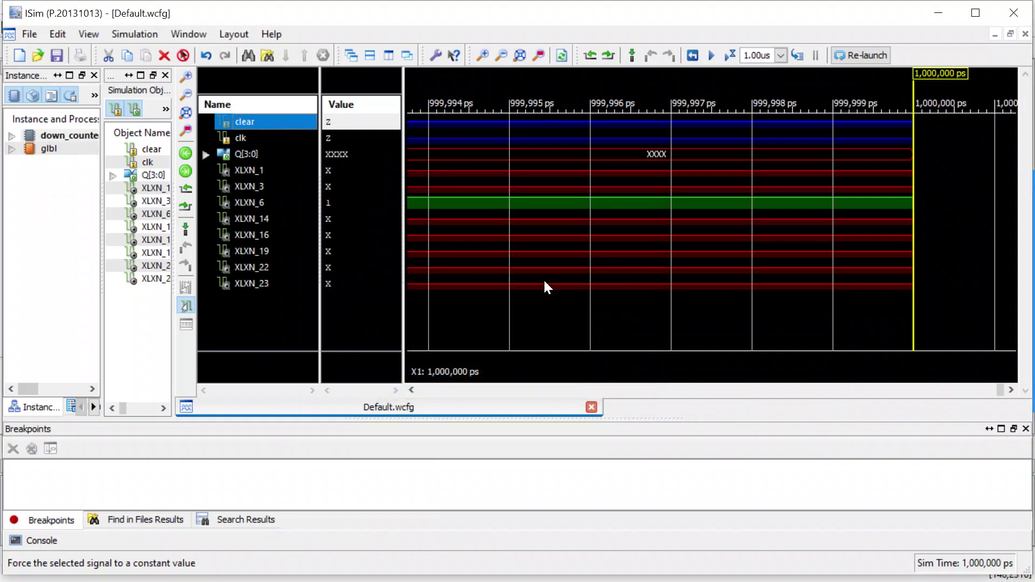
Force a clock on the clk signal with leading edge value 0, trailing edge value 1 and a period of 1us
{"action": "left_click", "coordinate": [251, 138]}
{"action": "right_click", "coordinate": [251, 137]}
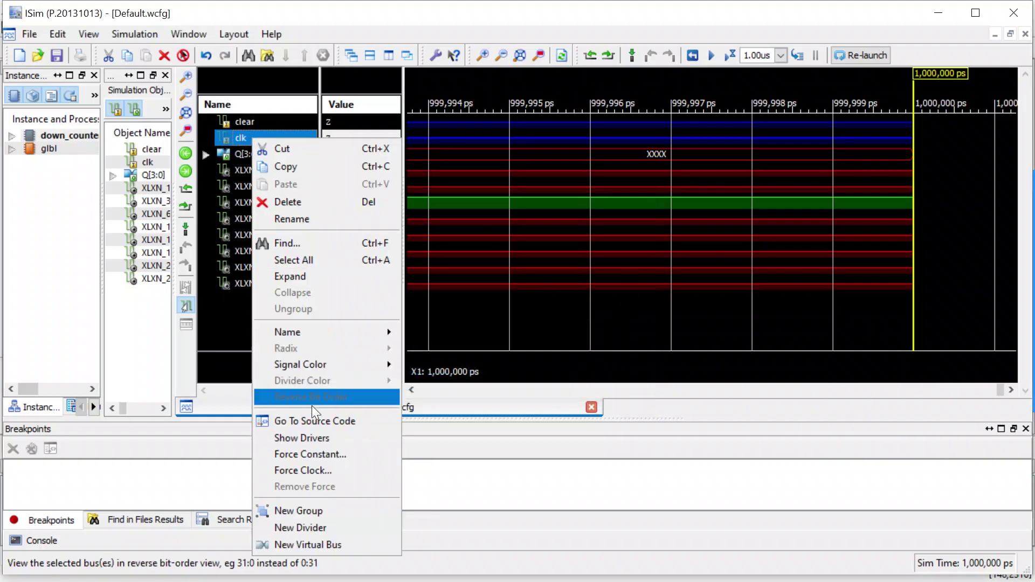
{"action": "left_click", "coordinate": [304, 472]}
{"action": "left_click", "coordinate": [573, 280]}
{"action": "type", "text": "1"}
{"action": "key", "text": "Tab"}
{"action": "key", "text": "Tab"}
{"action": "key", "text": "Tab"}
{"action": "key", "text": "Tab"}
{"action": "type", "text": "1u"}
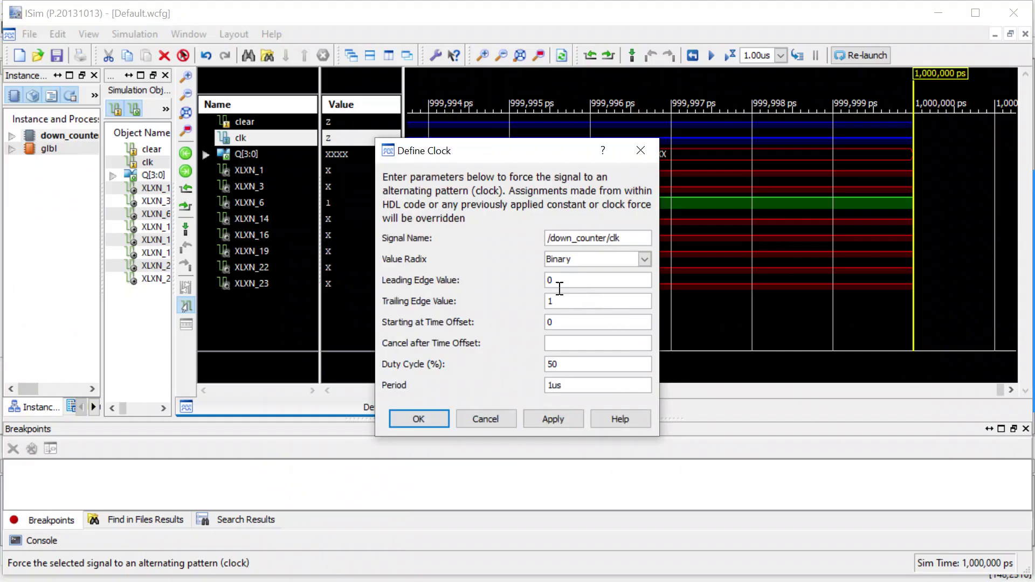
{"action": "left_click", "coordinate": [428, 423]}
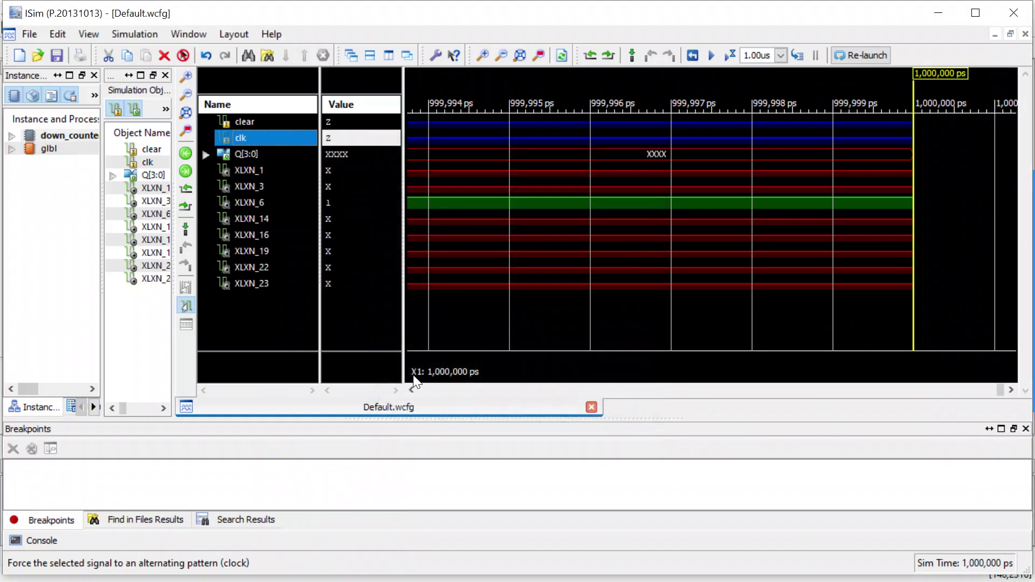
Run the simulation for 1.00us and show the waveform from 0 on a microsecond scale
{"action": "left_click", "coordinate": [732, 57]}
{"action": "scroll", "coordinate": [527, 205], "scroll_direction": "down", "scroll_amount": 10}
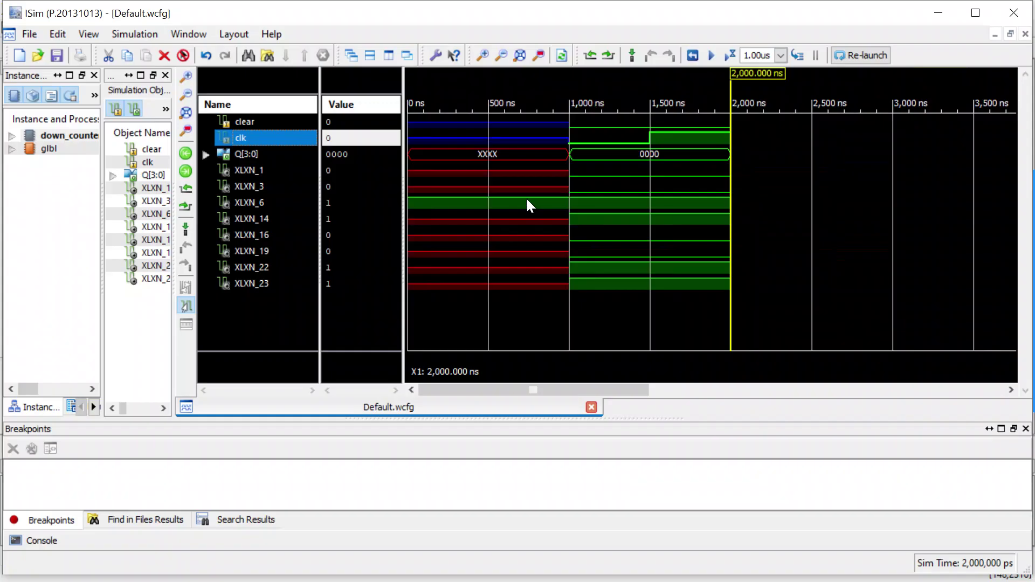
{"action": "scroll", "coordinate": [528, 205], "scroll_direction": "down", "scroll_amount": 1}
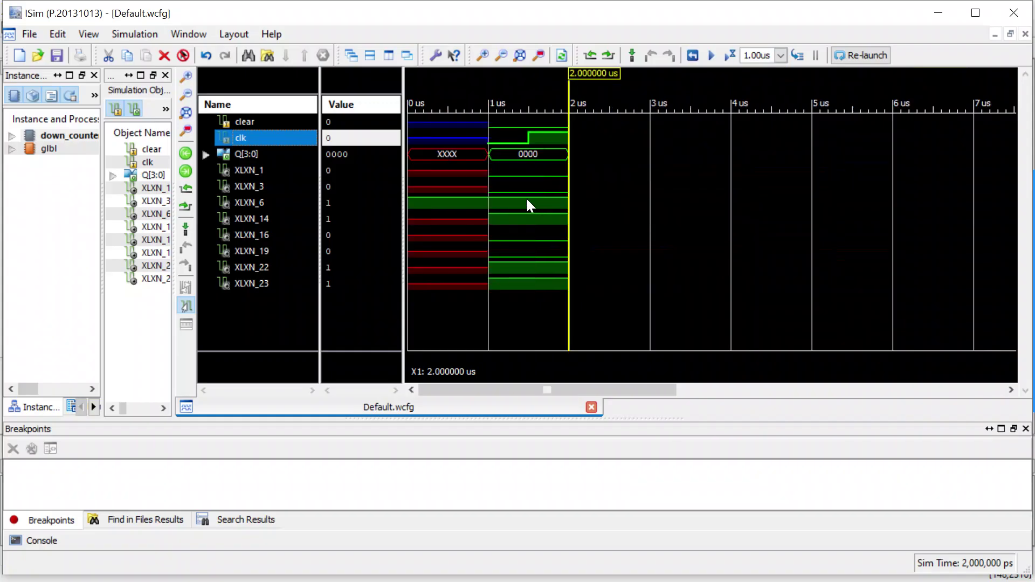
Force the clear signal to the constant value 1 and run the simulation for another 1.00us
{"action": "left_click", "coordinate": [251, 121]}
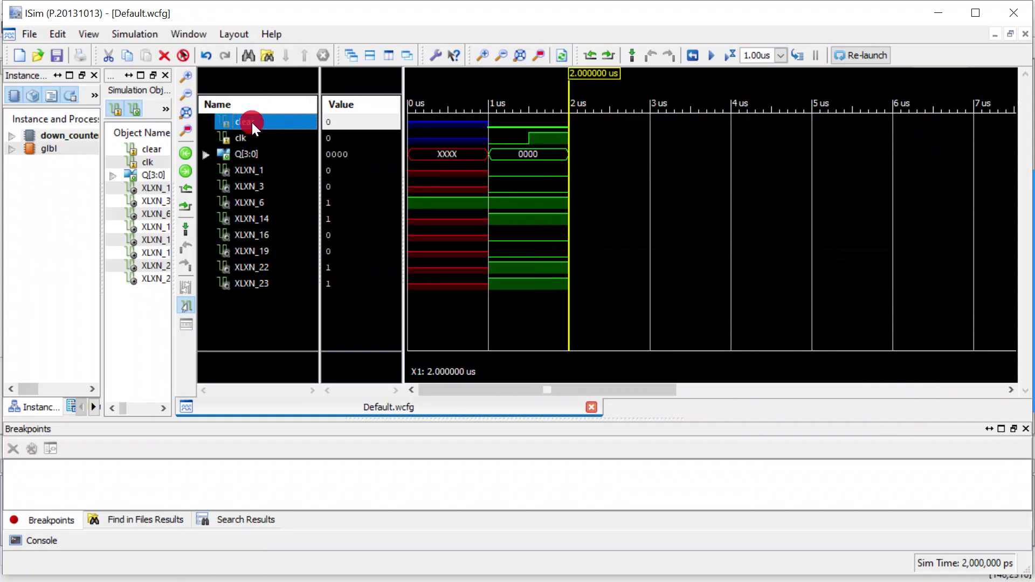
{"action": "right_click", "coordinate": [251, 122]}
{"action": "left_click", "coordinate": [290, 439]}
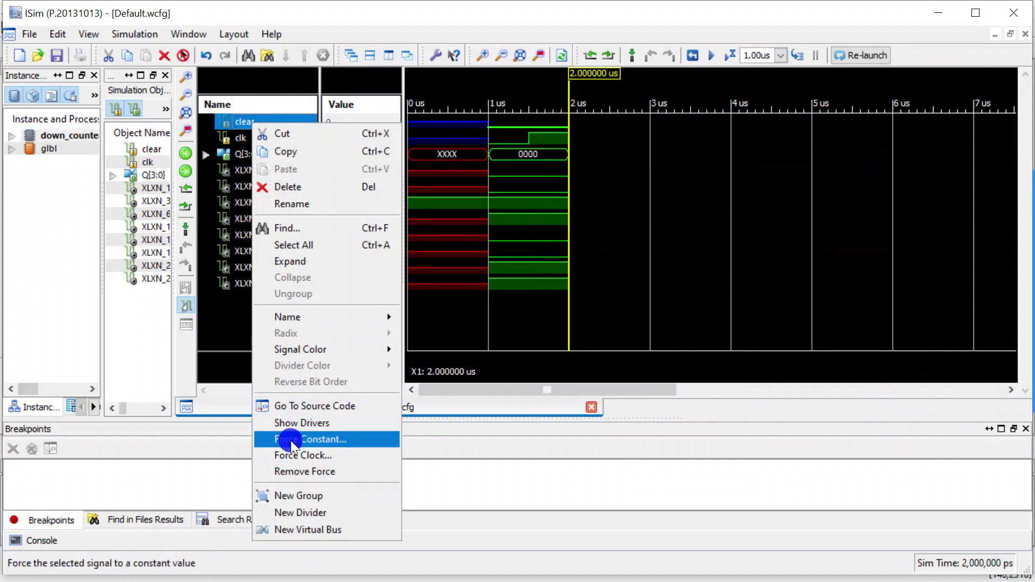
{"action": "left_click", "coordinate": [598, 312]}
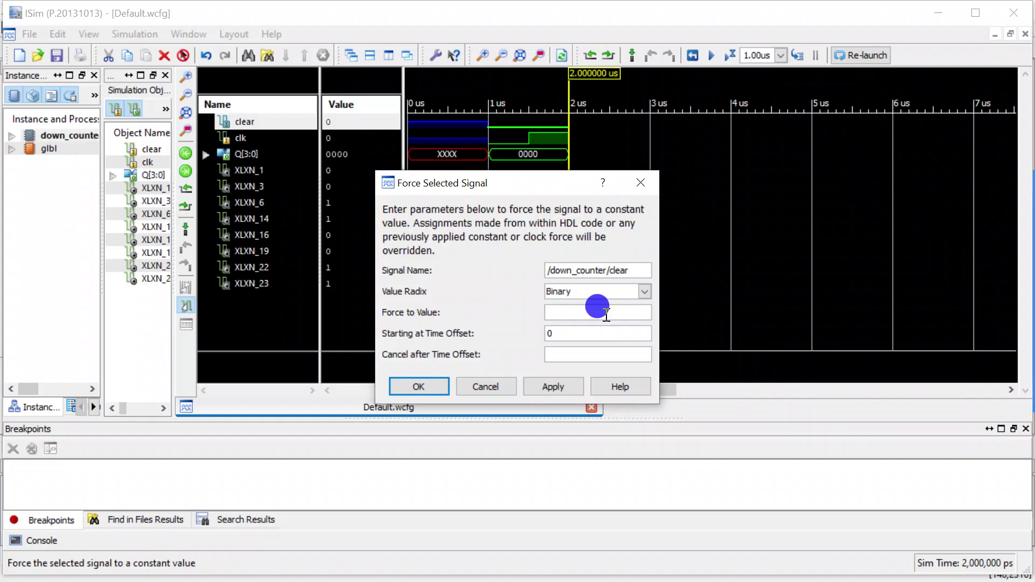
{"action": "type", "text": "1"}
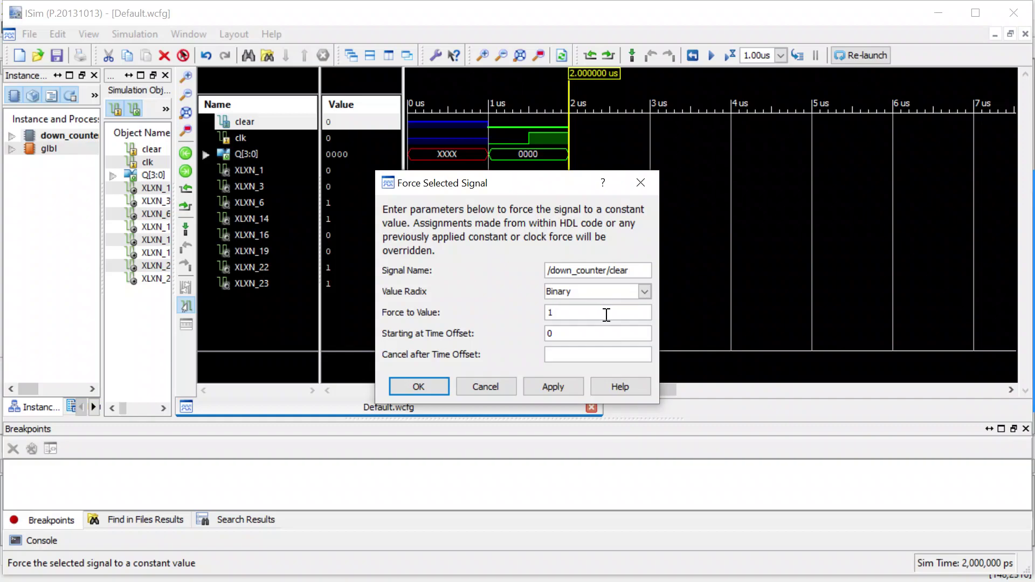
{"action": "left_click", "coordinate": [419, 386]}
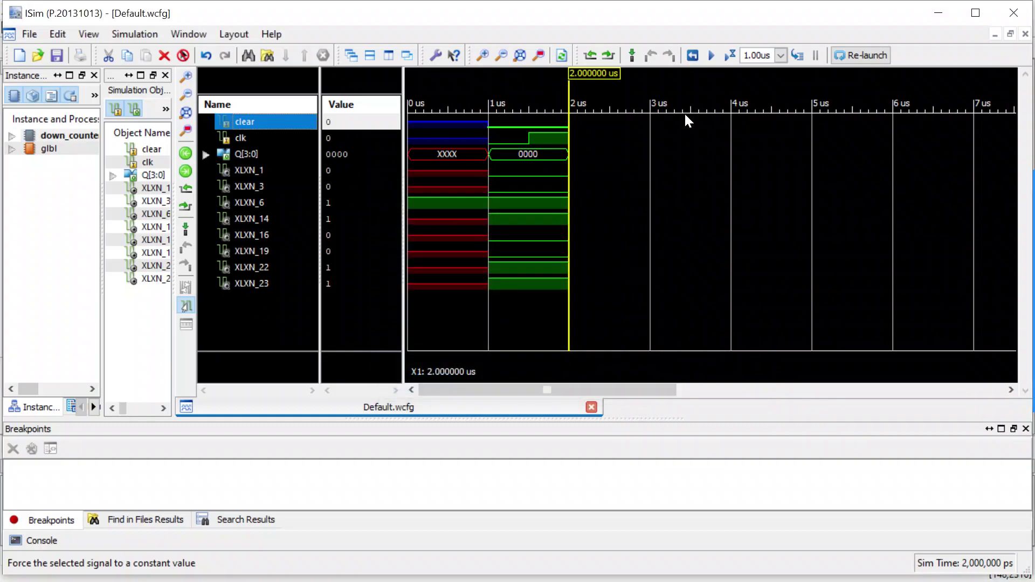
{"action": "left_click", "coordinate": [730, 56]}
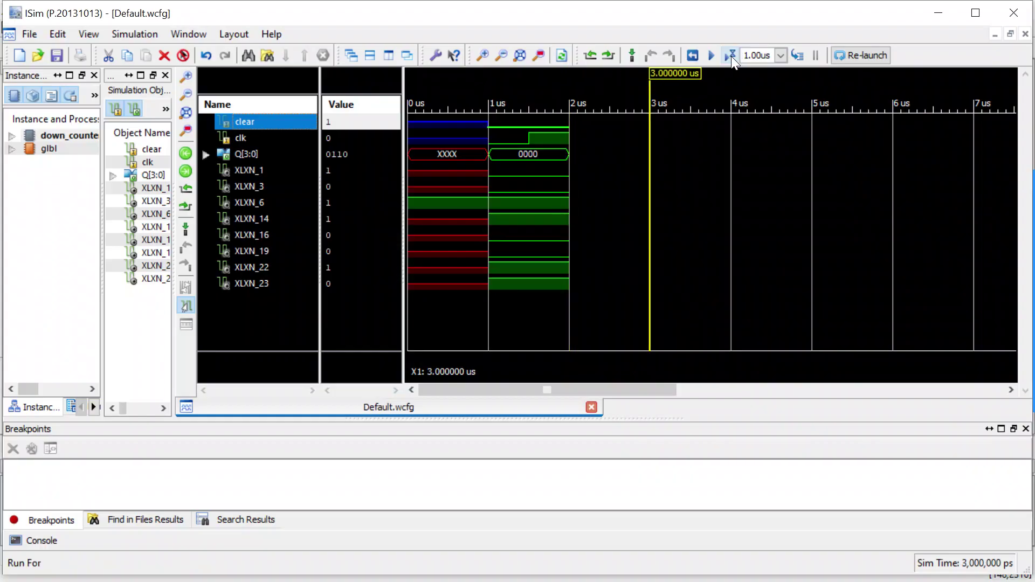
Set the radix of the Q[3:0] bus to unsigned decimal
{"action": "left_click", "coordinate": [251, 151]}
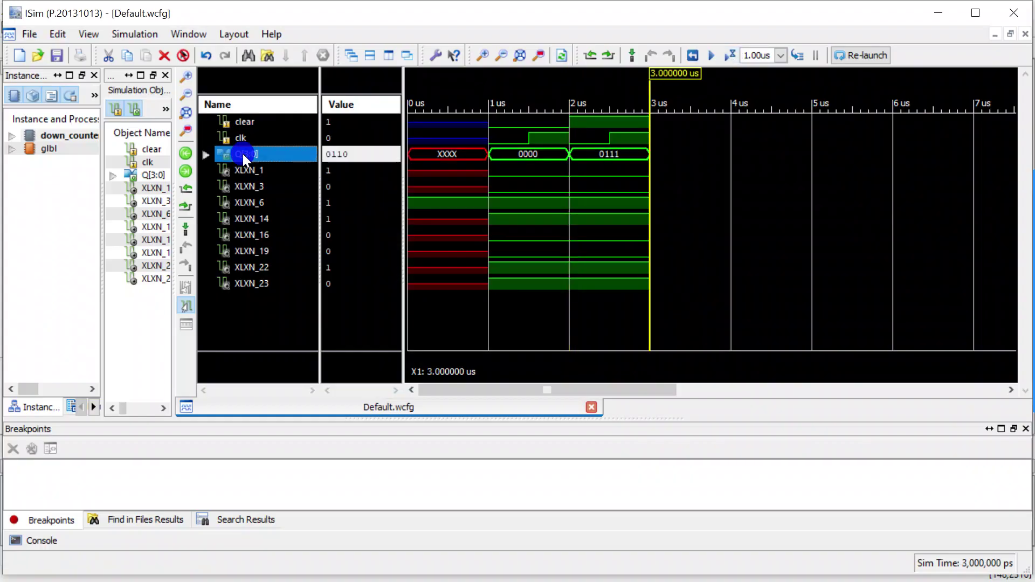
{"action": "right_click", "coordinate": [243, 154]}
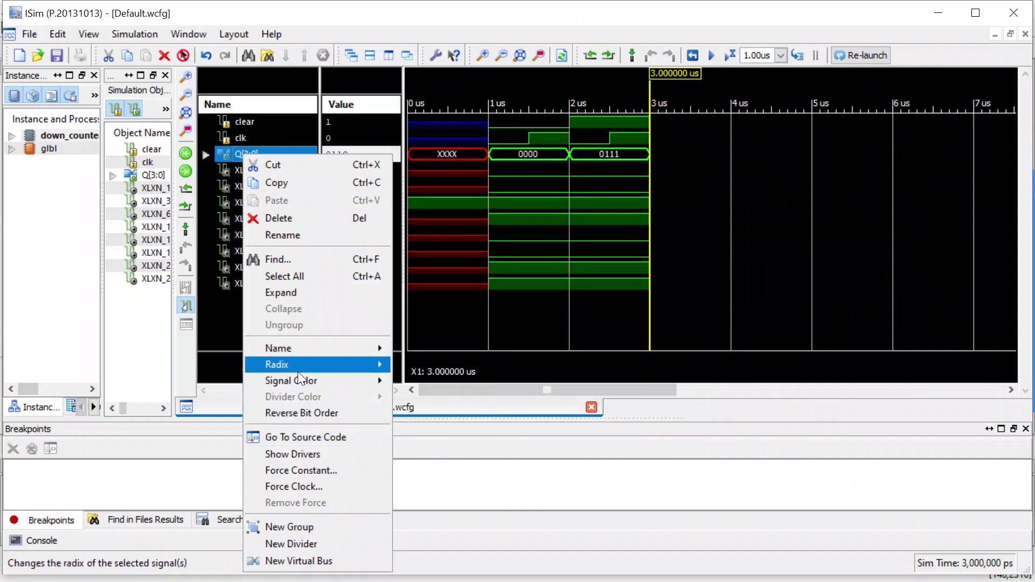
{"action": "mouse_move", "coordinate": [297, 369]}
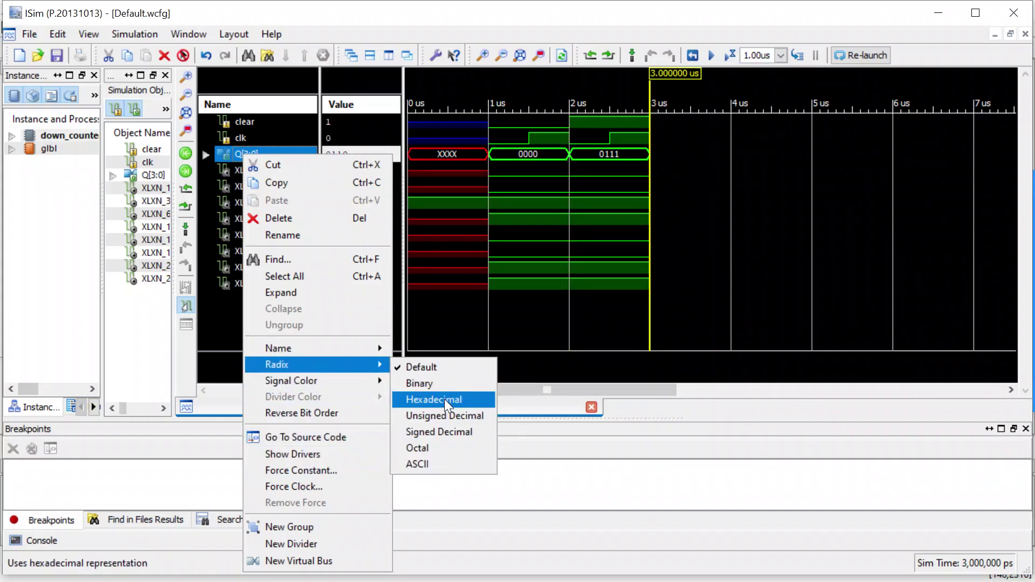
{"action": "left_click", "coordinate": [437, 415]}
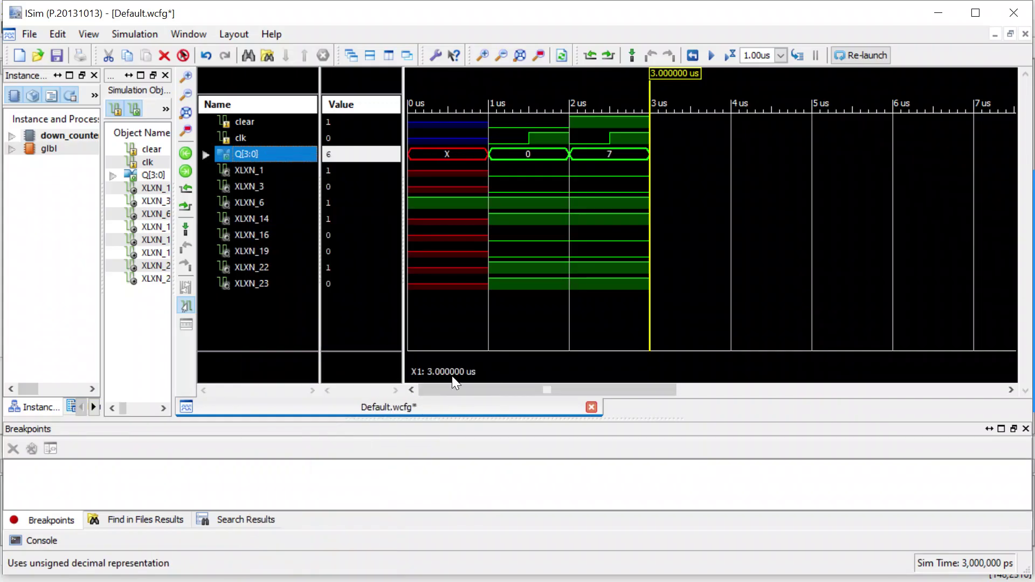
Advance the simulation in repeated 1.00us runs until 18 us, with the whole simulated time range shown in the waveform
{"action": "left_click", "coordinate": [731, 51]}
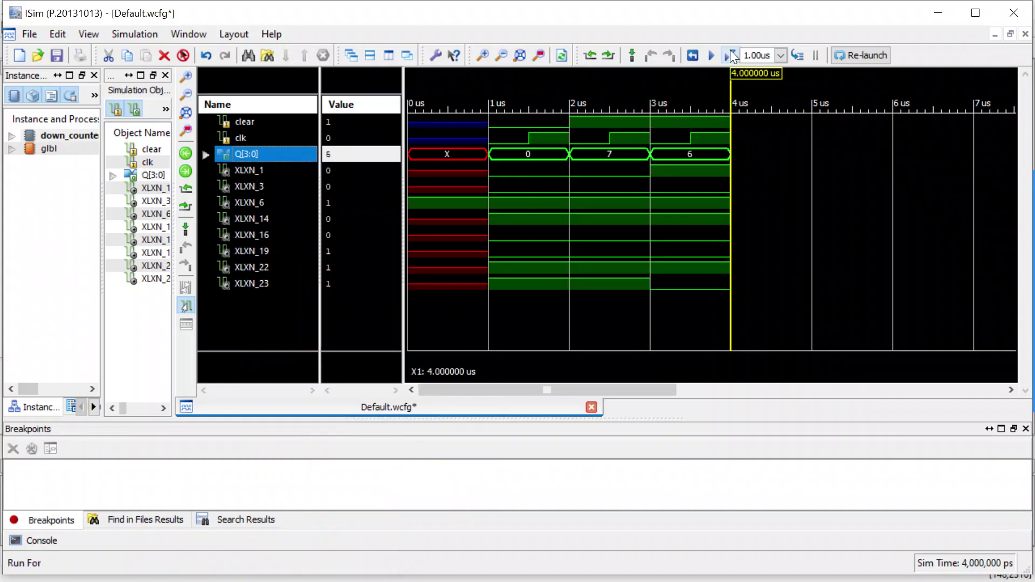
{"action": "left_click", "coordinate": [731, 51]}
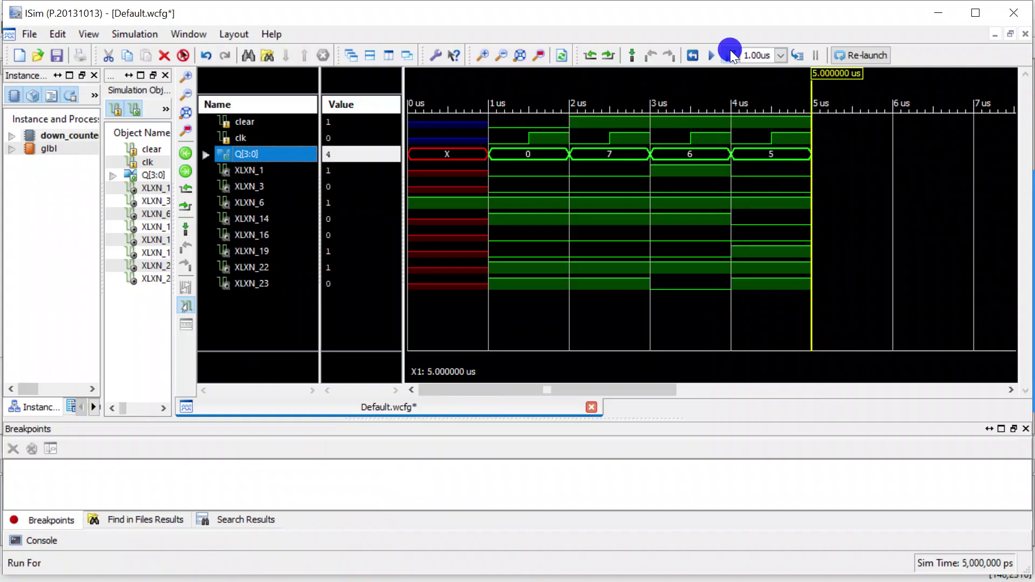
{"action": "left_click", "coordinate": [730, 51]}
{"action": "left_click", "coordinate": [730, 51]}
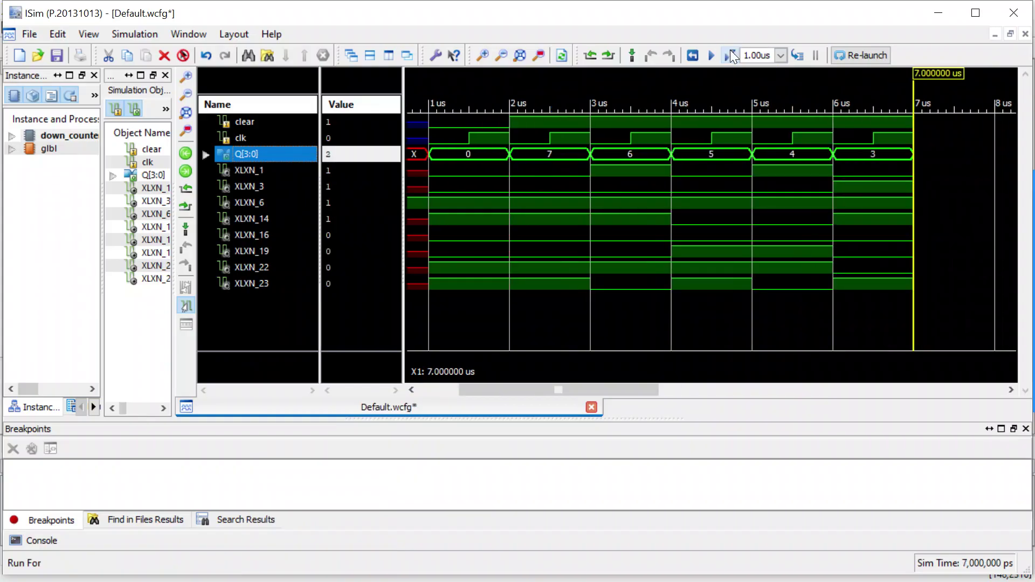
{"action": "left_click", "coordinate": [730, 51]}
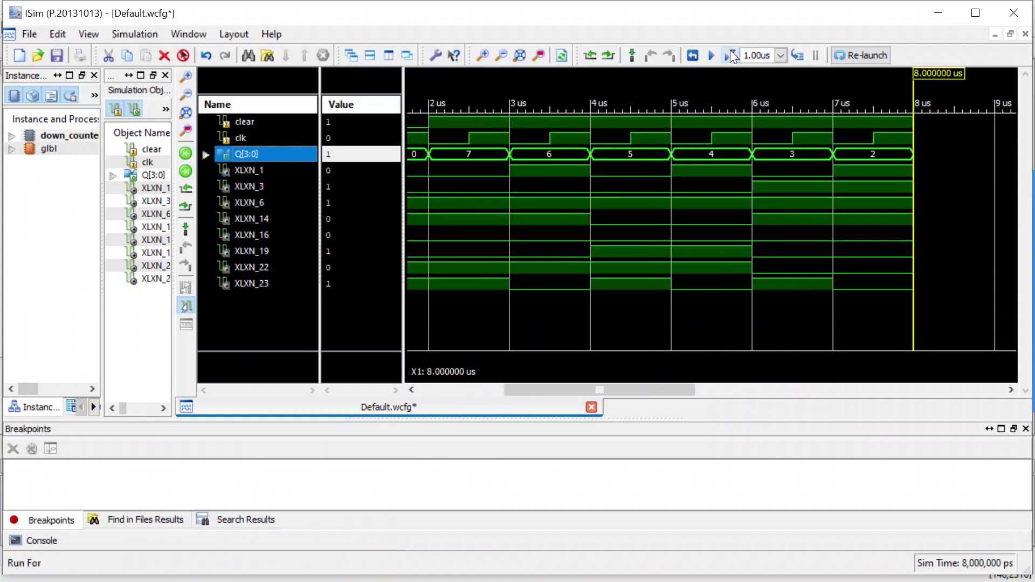
{"action": "left_click", "coordinate": [730, 51]}
{"action": "left_click", "coordinate": [731, 51]}
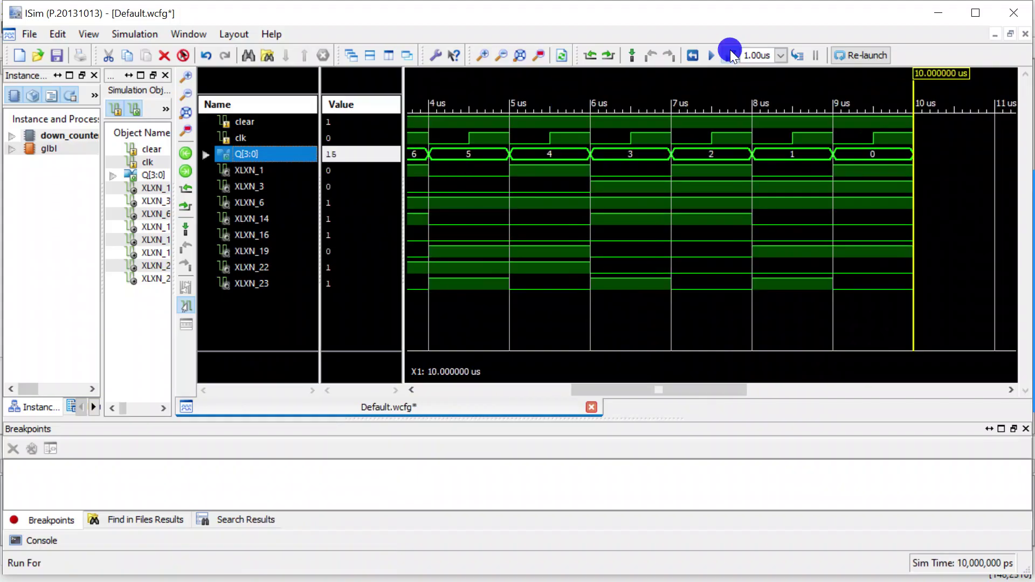
{"action": "left_click", "coordinate": [730, 51]}
{"action": "left_click", "coordinate": [730, 51]}
{"action": "left_click", "coordinate": [730, 51]}
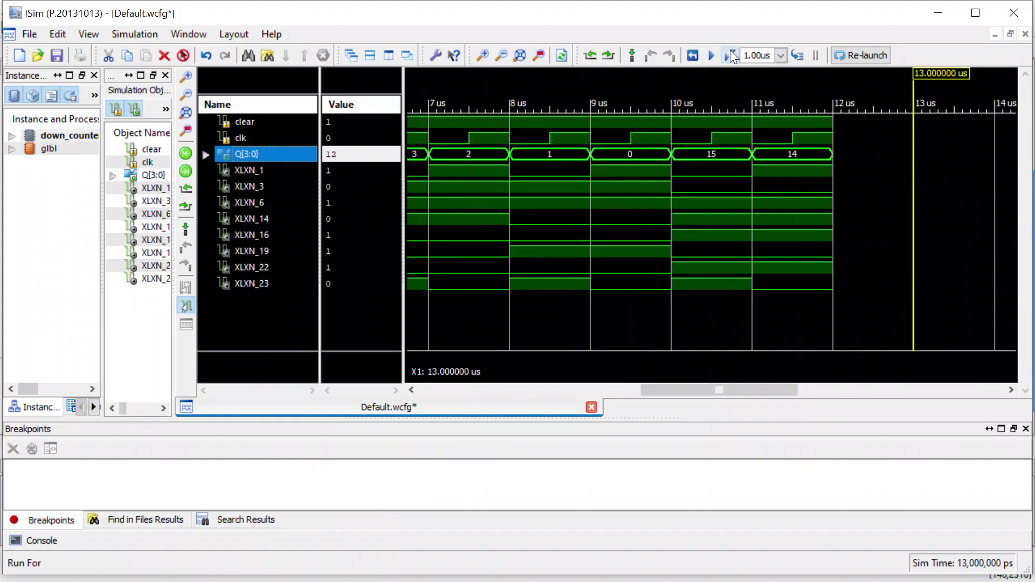
{"action": "left_click", "coordinate": [731, 51]}
{"action": "left_click", "coordinate": [731, 52]}
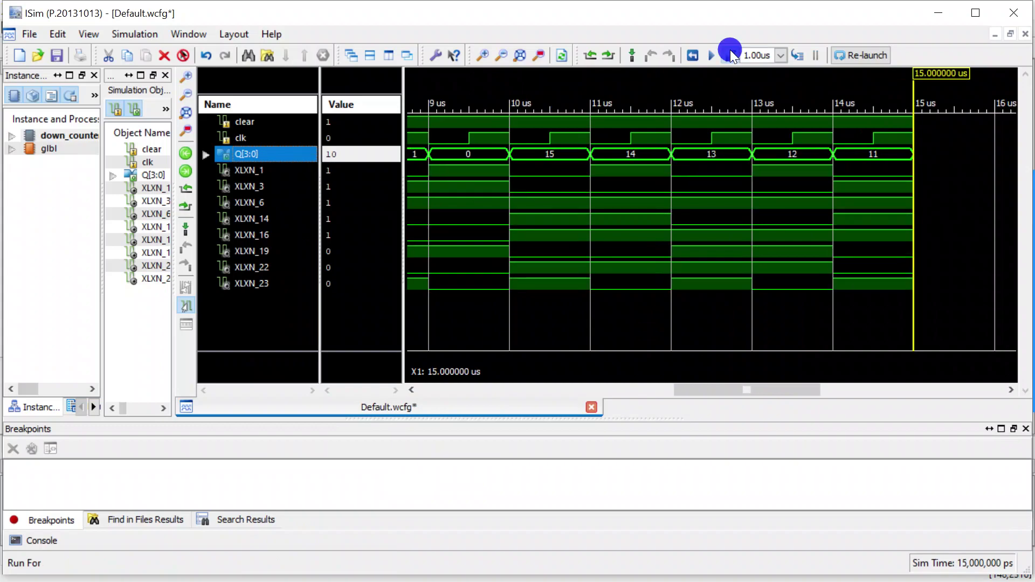
{"action": "left_click", "coordinate": [730, 52]}
{"action": "left_click", "coordinate": [730, 52]}
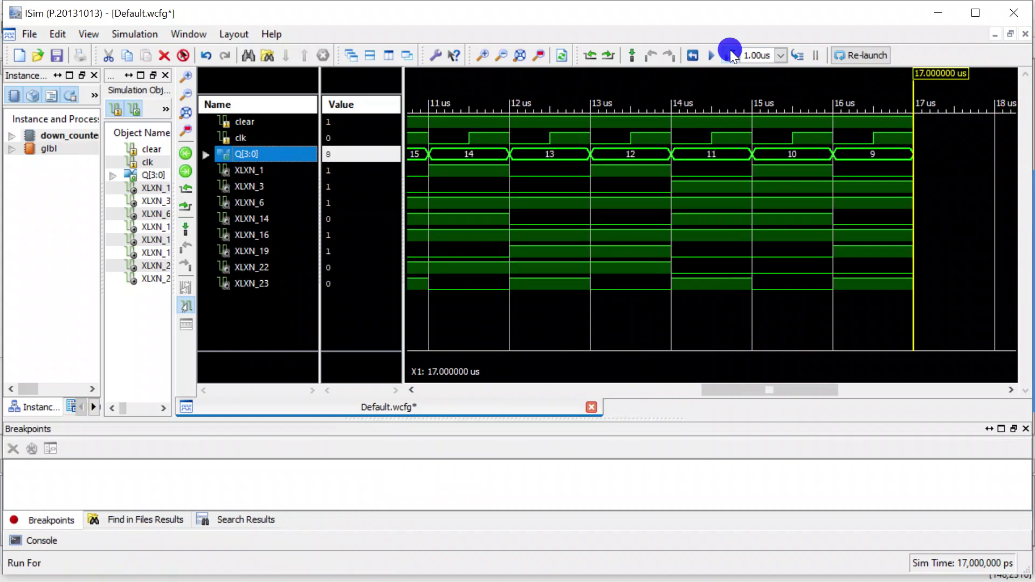
{"action": "left_click", "coordinate": [731, 51]}
{"action": "scroll", "coordinate": [537, 225], "scroll_direction": "down", "scroll_amount": 2}
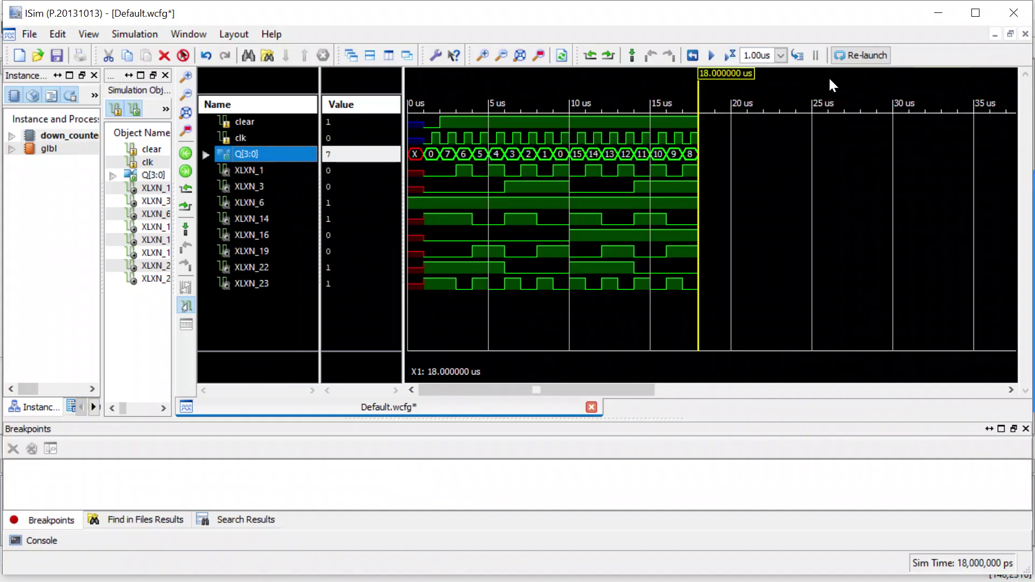
Continue the simulation in 1.00us increments up to 31 us with clear held at 1
{"action": "left_click", "coordinate": [730, 57]}
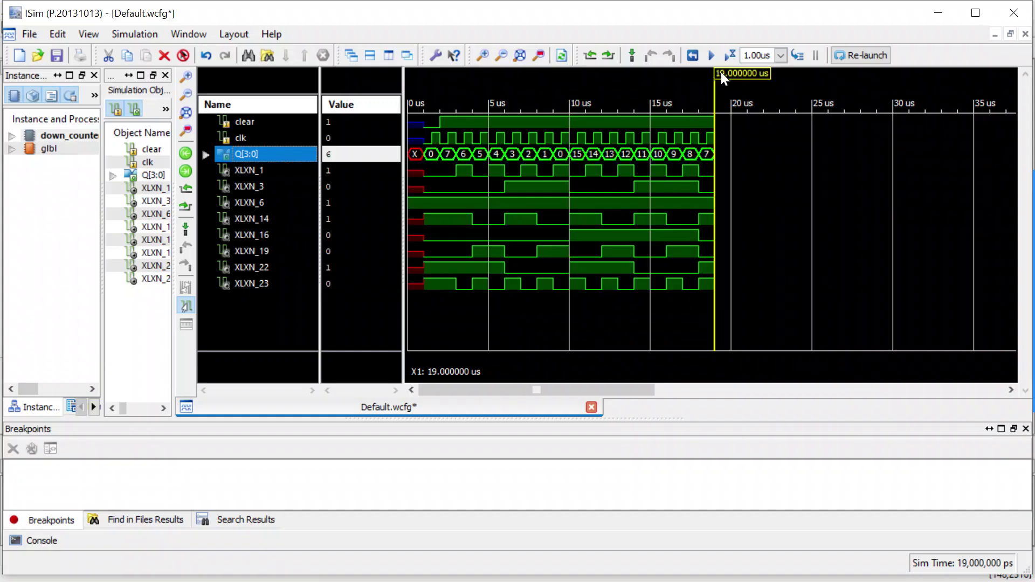
{"action": "left_click", "coordinate": [729, 57]}
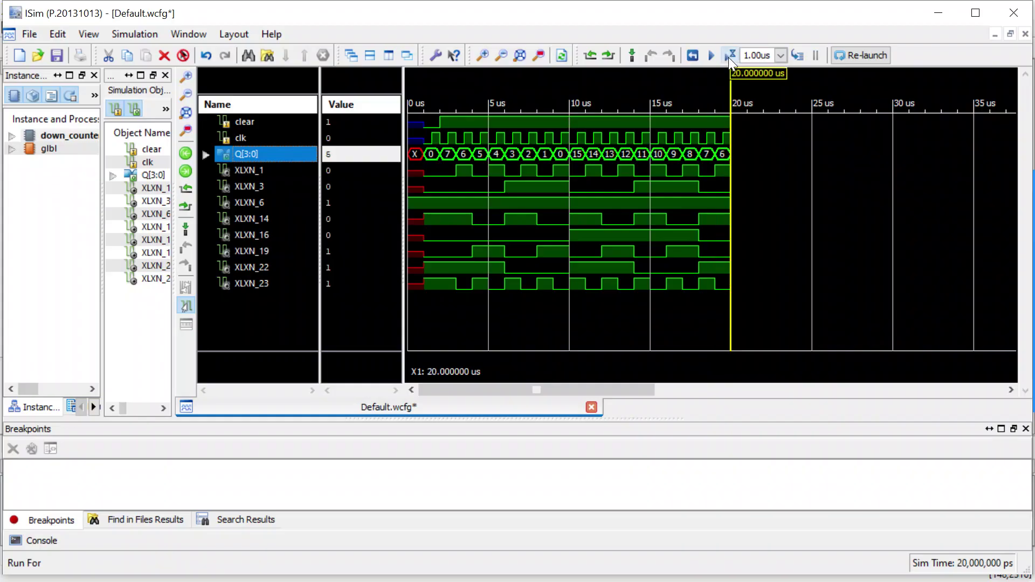
{"action": "left_click", "coordinate": [729, 57]}
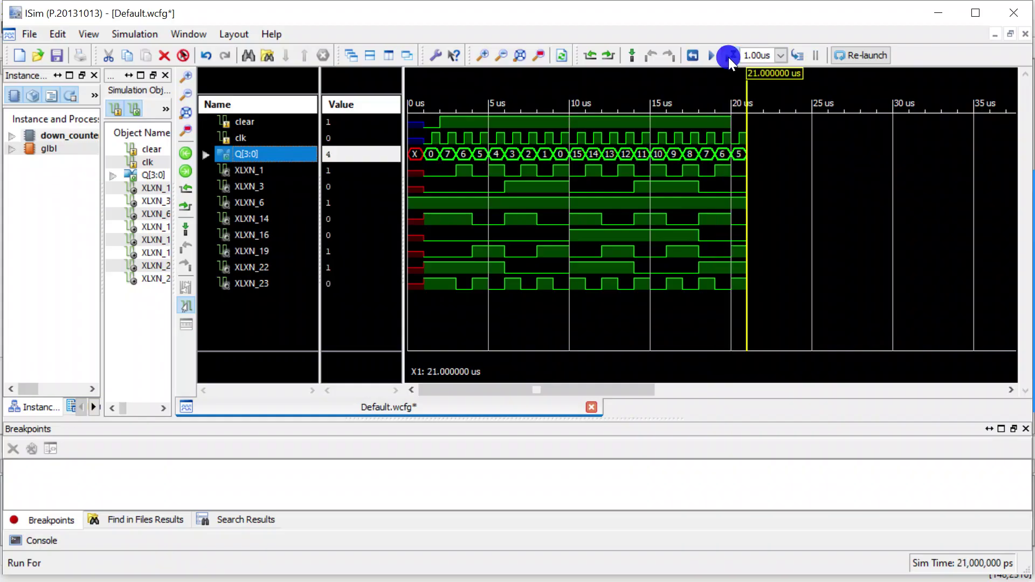
{"action": "left_click", "coordinate": [728, 57]}
{"action": "left_click", "coordinate": [729, 58]}
{"action": "left_click", "coordinate": [729, 57]}
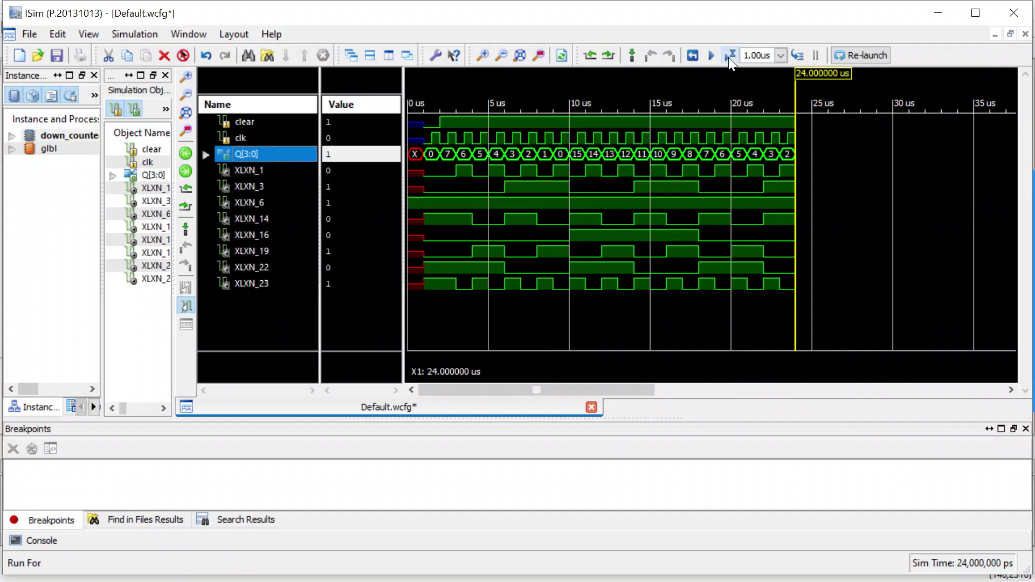
{"action": "left_click", "coordinate": [729, 57]}
{"action": "left_click", "coordinate": [729, 57]}
{"action": "left_click", "coordinate": [728, 57]}
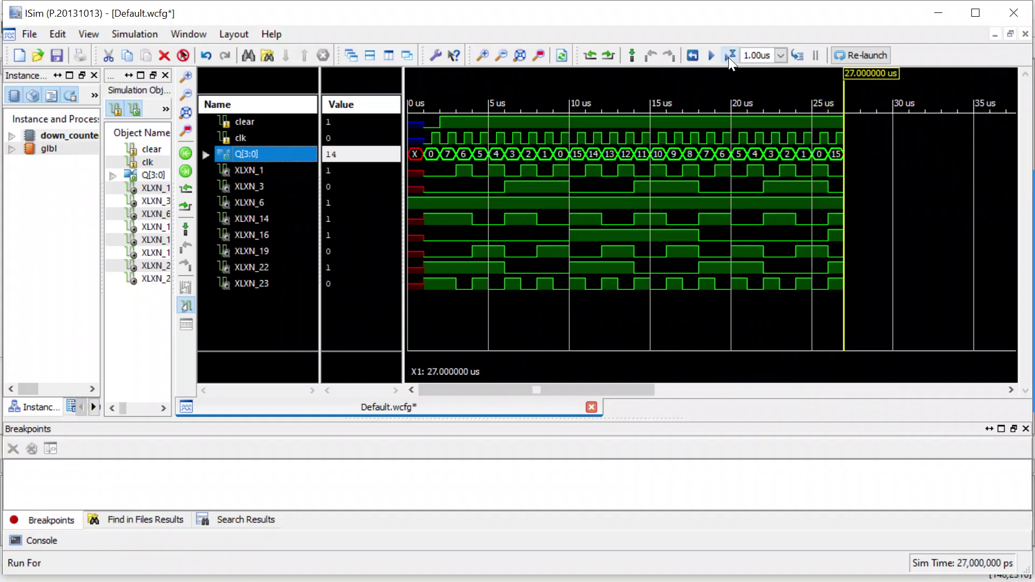
{"action": "left_click", "coordinate": [728, 58]}
{"action": "left_click", "coordinate": [729, 57]}
{"action": "left_click", "coordinate": [728, 57]}
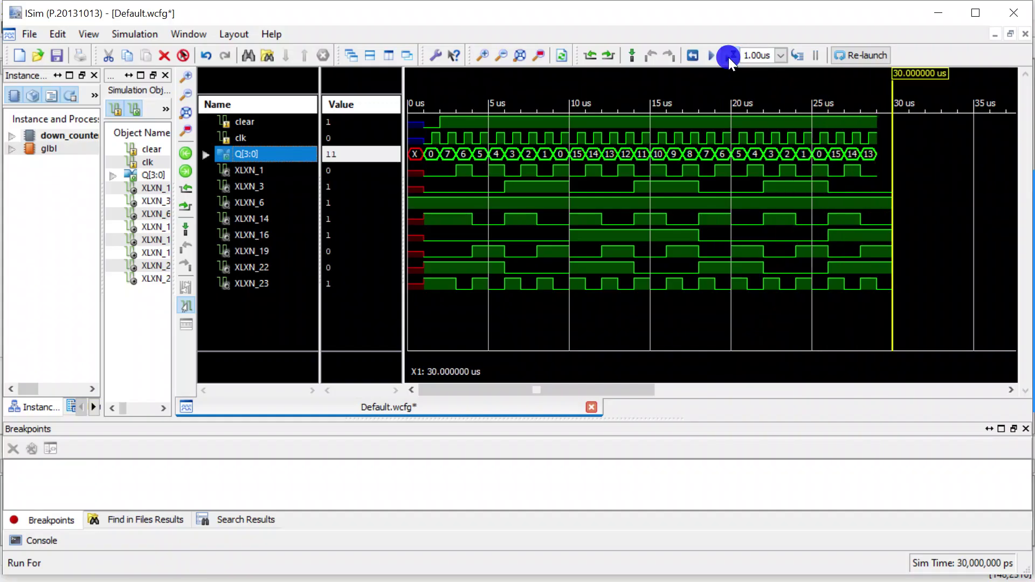
{"action": "left_click", "coordinate": [729, 57]}
Force the clear signal to the constant binary value 0
{"action": "left_click", "coordinate": [264, 120]}
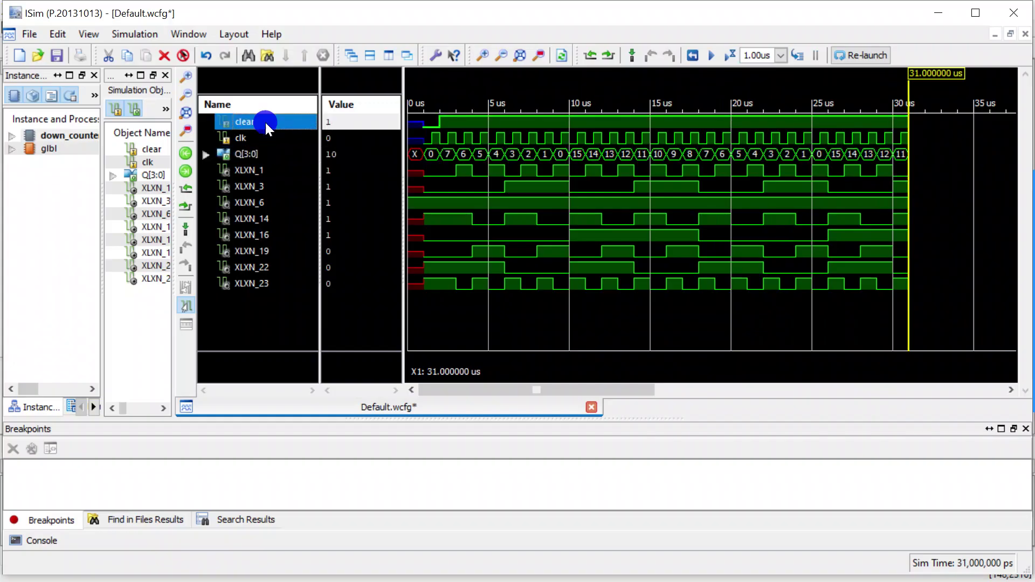
{"action": "right_click", "coordinate": [265, 122]}
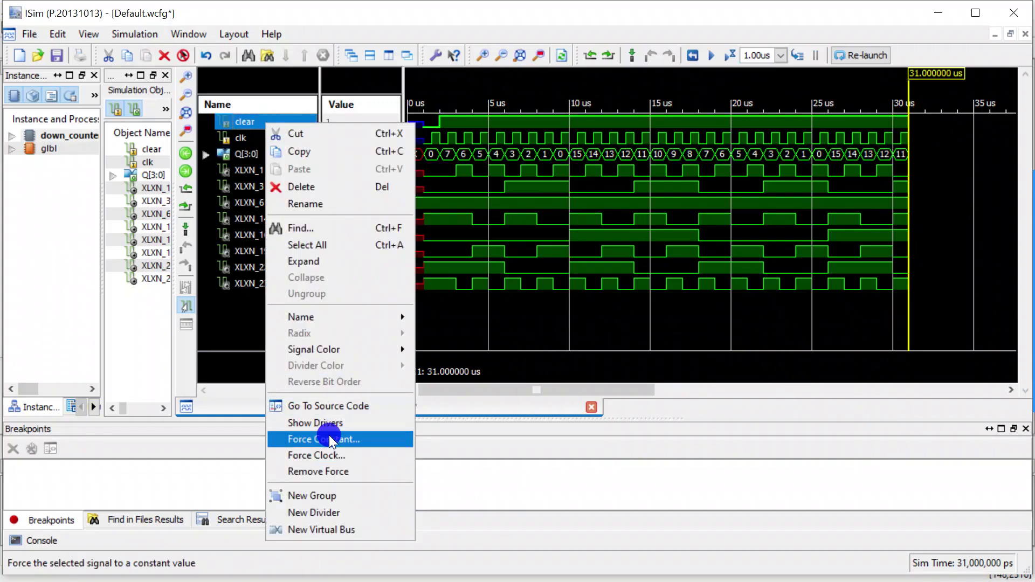
{"action": "left_click", "coordinate": [329, 437]}
{"action": "left_click", "coordinate": [565, 312]}
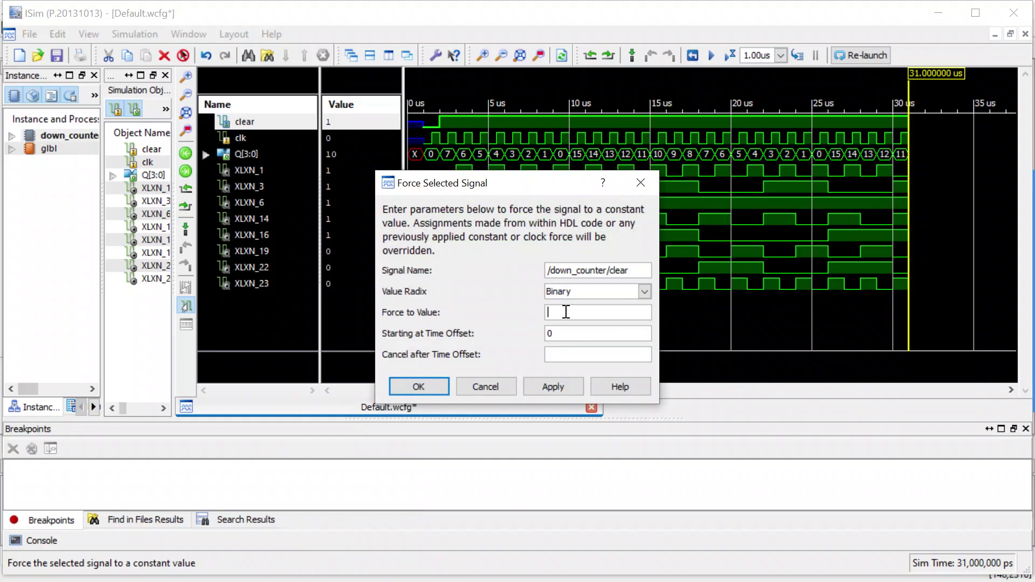
{"action": "type", "text": "1"}
{"action": "key", "text": "Return"}
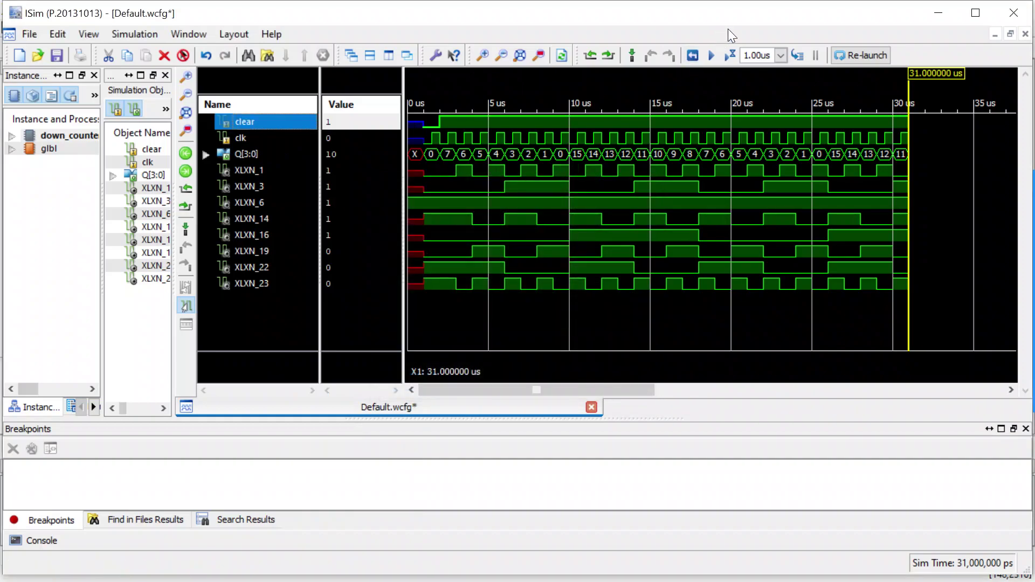
Run the simulation in 1.00us increments up to 36 us to test the cleared counter output
{"action": "left_click", "coordinate": [727, 54]}
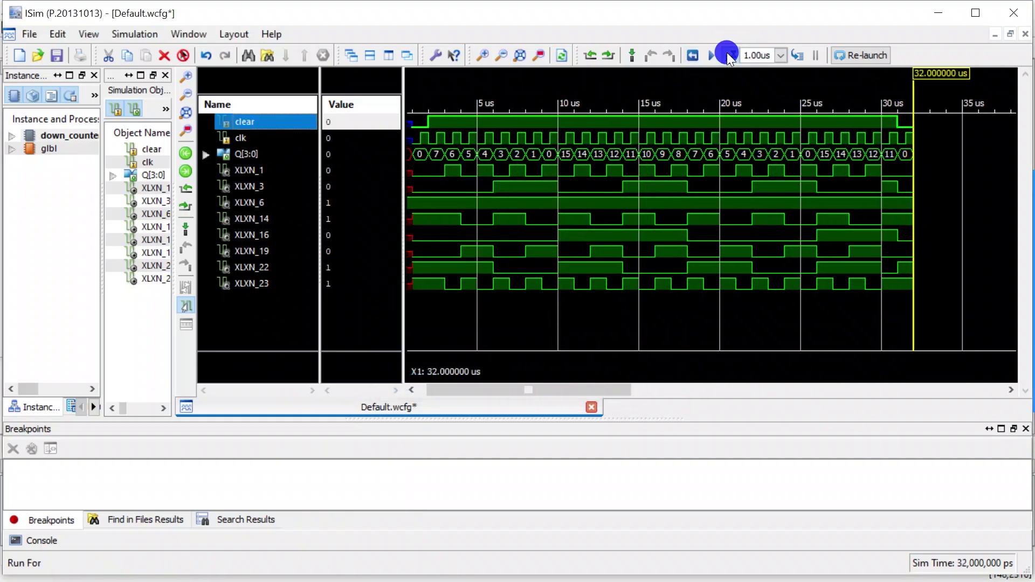
{"action": "left_click", "coordinate": [726, 54]}
{"action": "left_click", "coordinate": [726, 54]}
{"action": "left_click", "coordinate": [726, 54]}
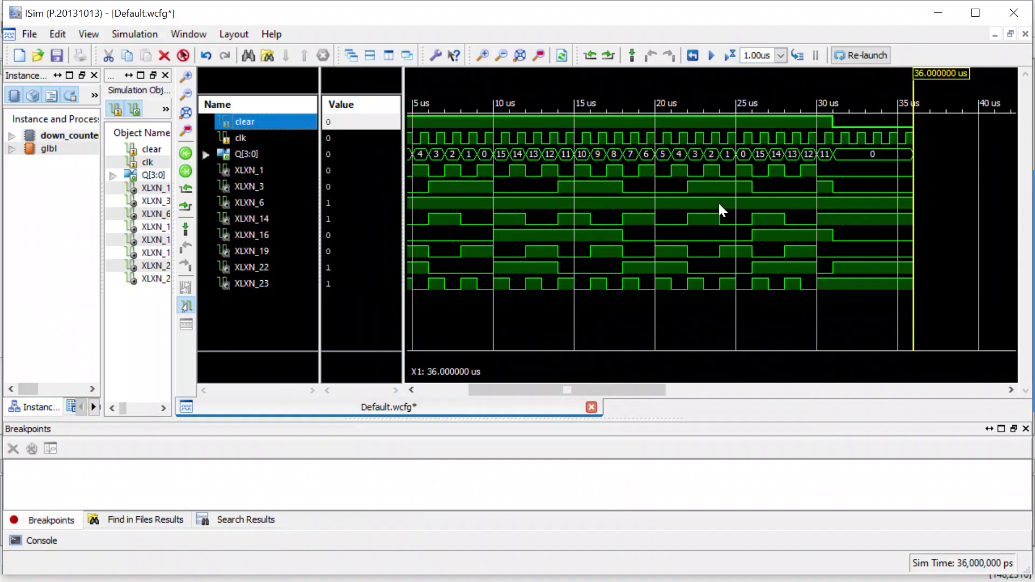
Exit the ISim simulator and return to the down_counter schematic in ISE Project Navigator
{"action": "left_click", "coordinate": [1014, 13]}
{"action": "left_click", "coordinate": [492, 309]}
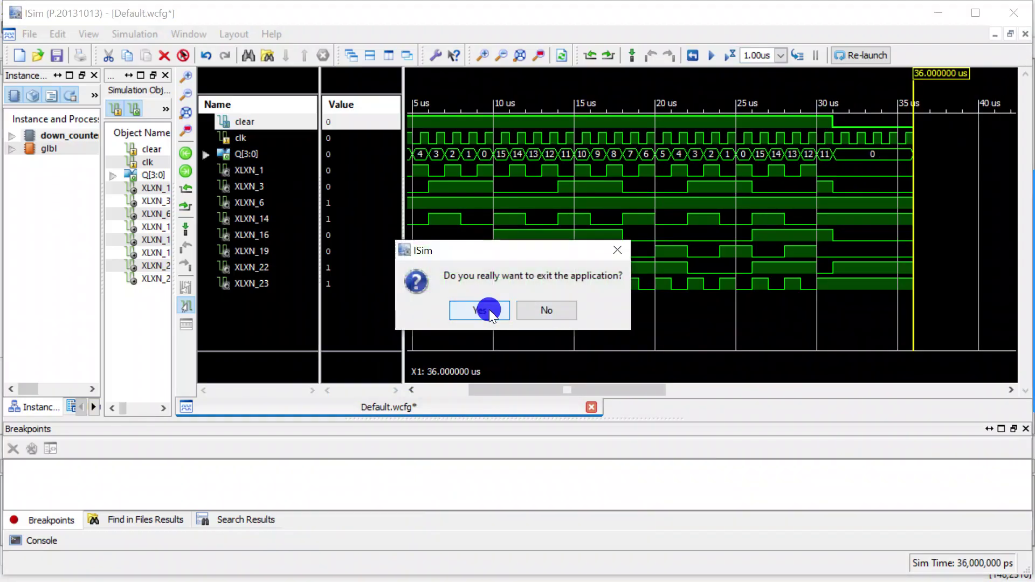
{"action": "left_click", "coordinate": [489, 309]}
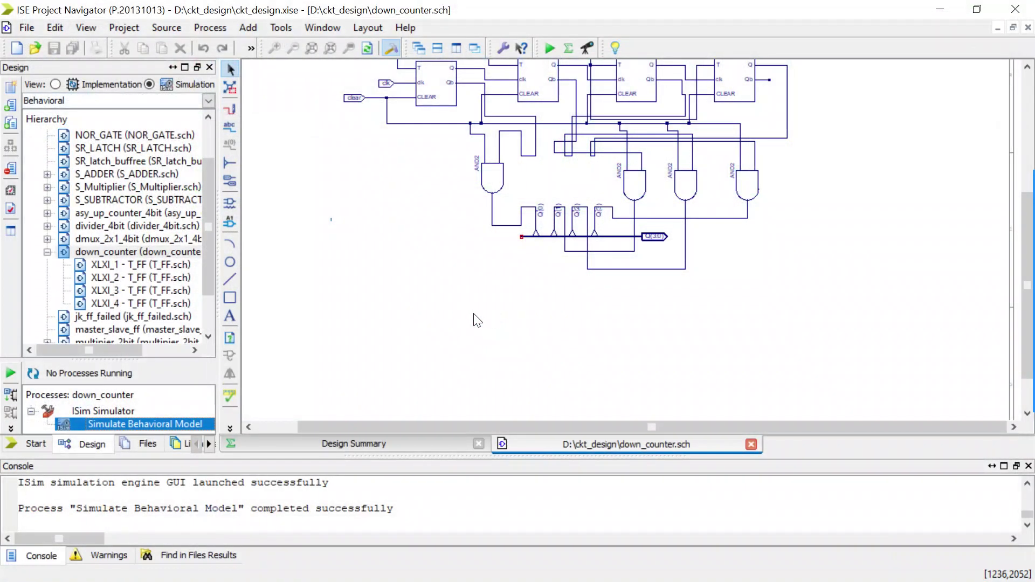
{"action": "scroll", "coordinate": [477, 321], "scroll_direction": "up", "scroll_amount": 6}
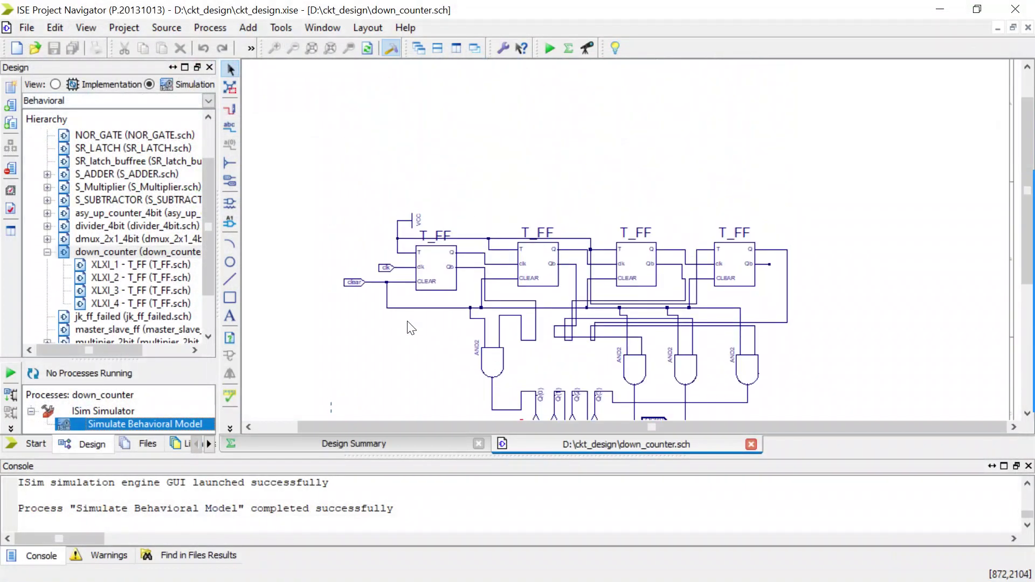
{"action": "scroll", "coordinate": [411, 328], "scroll_direction": "up", "scroll_amount": 2}
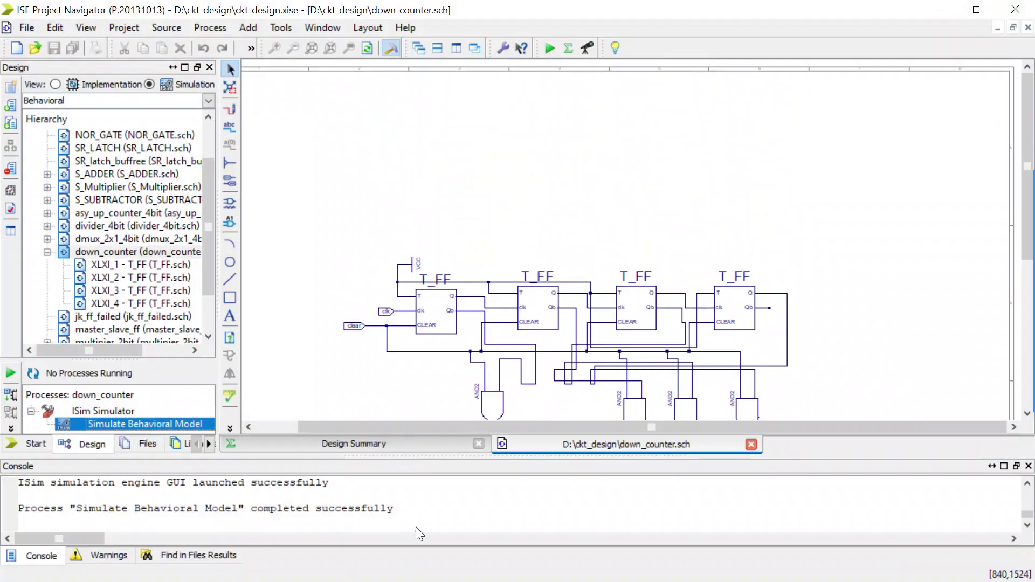
{"action": "scroll", "coordinate": [405, 407], "scroll_direction": "down", "scroll_amount": 8}
{"action": "scroll", "coordinate": [404, 405], "scroll_direction": "up", "scroll_amount": 5}
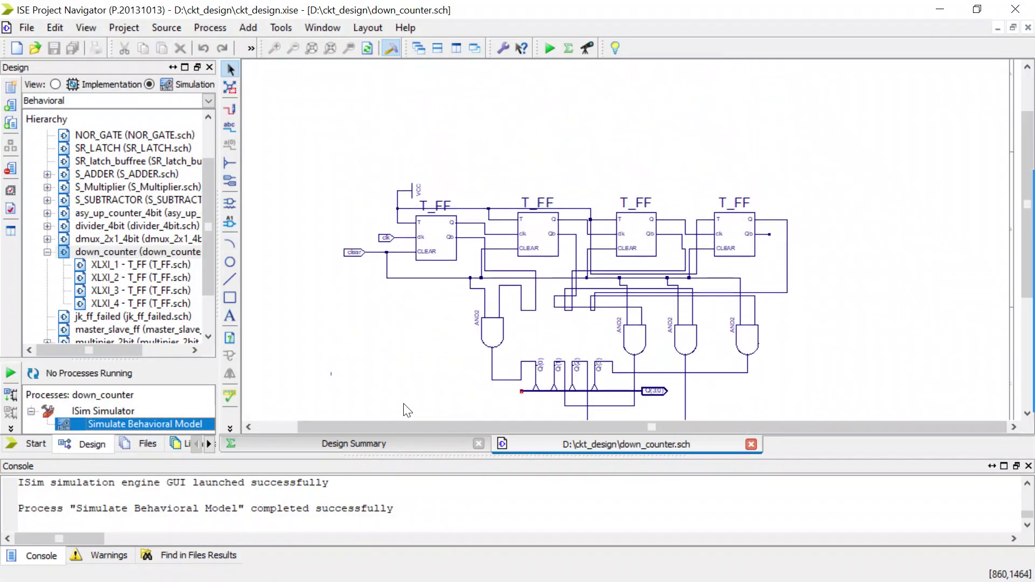